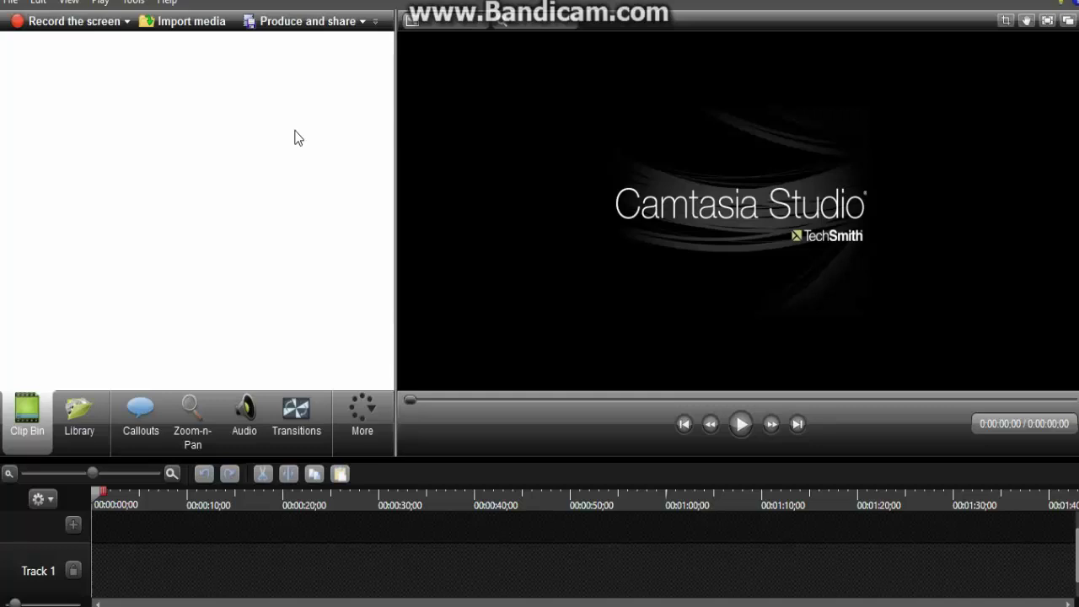
Import the La Mejor Música de Terror track, both CANCIONES DE MISTERIO files and Música de Misterio from the NCS COPYRIGTH folder on KINGSTON (D:).
click(173, 22)
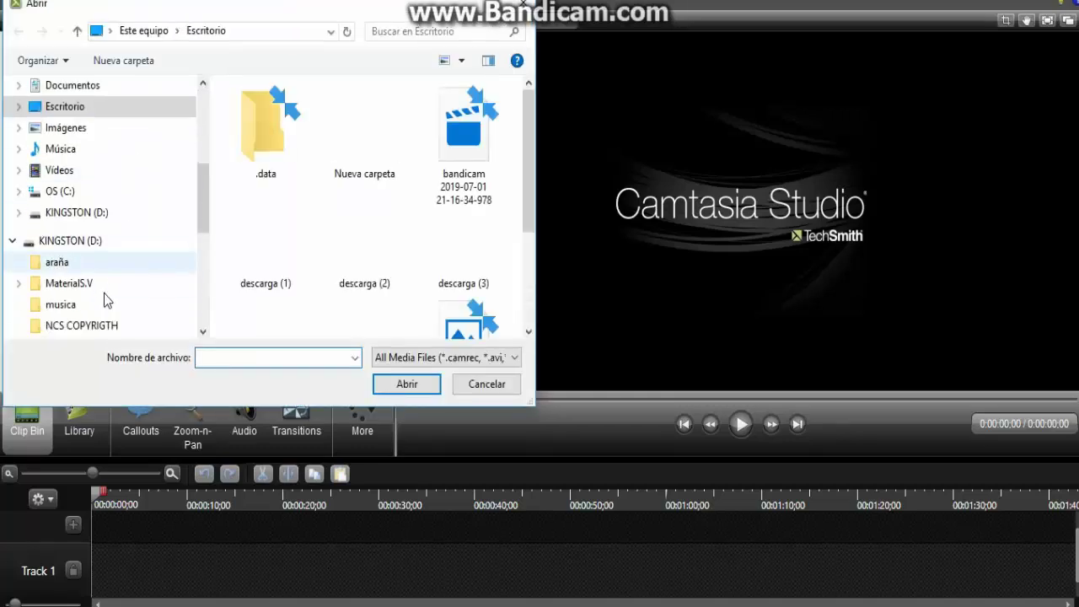
click(73, 220)
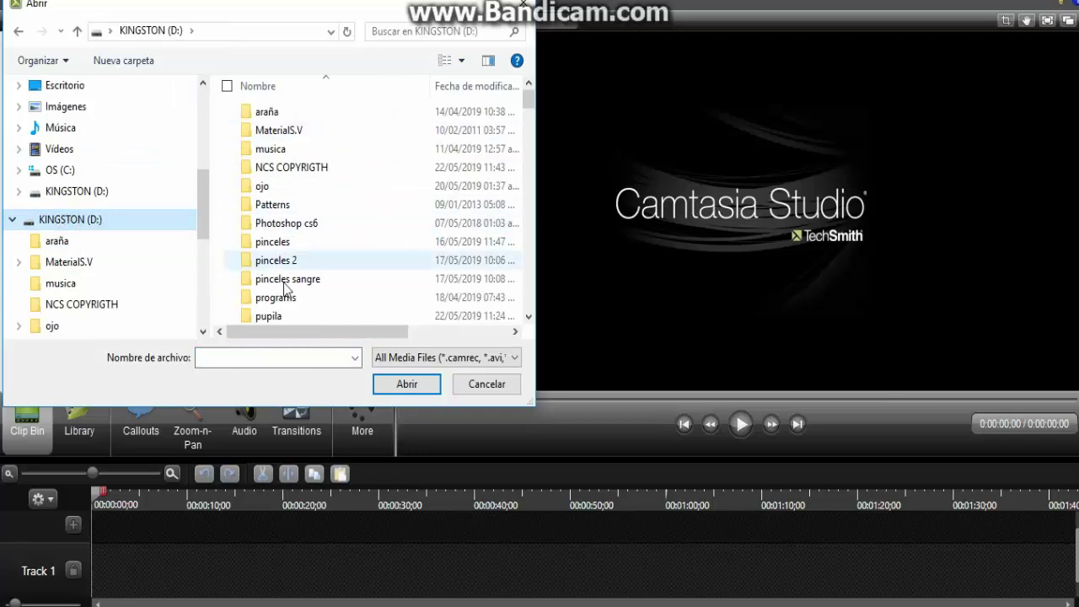
double_click(272, 168)
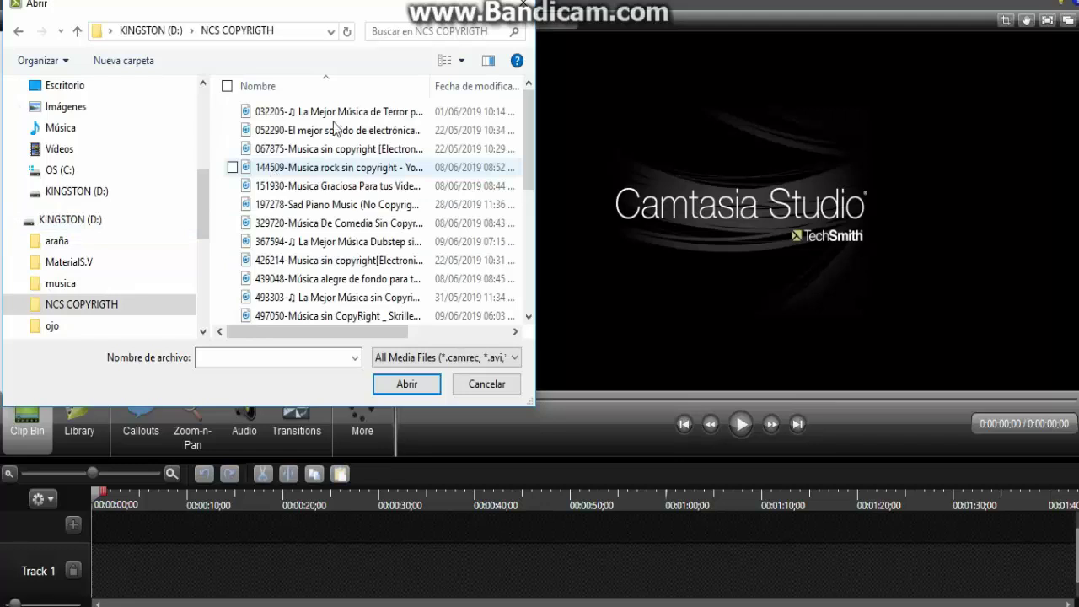
click(232, 112)
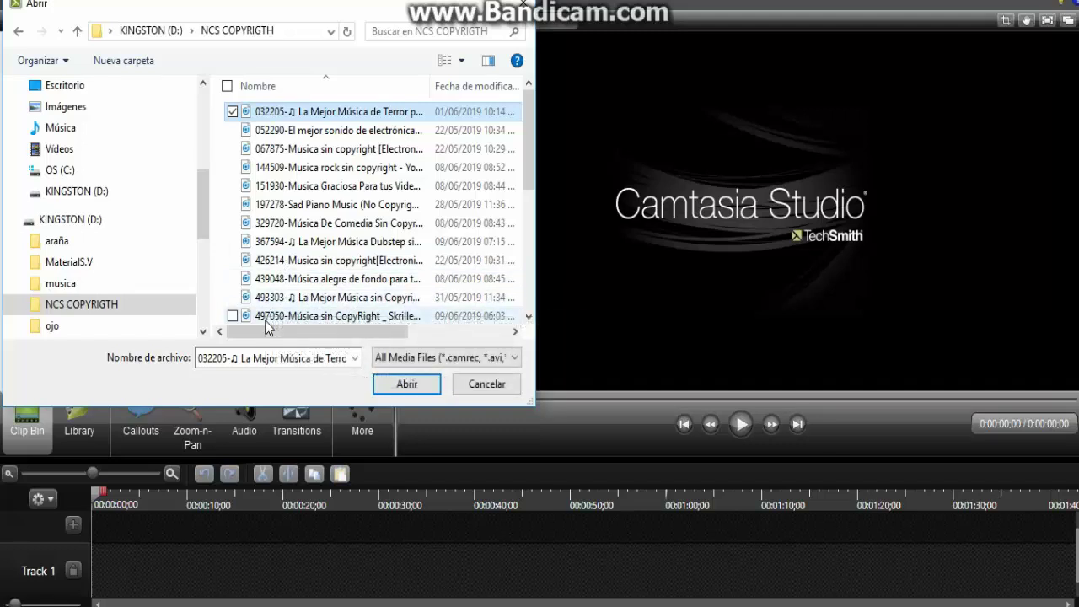
scroll(257, 299, down, 2)
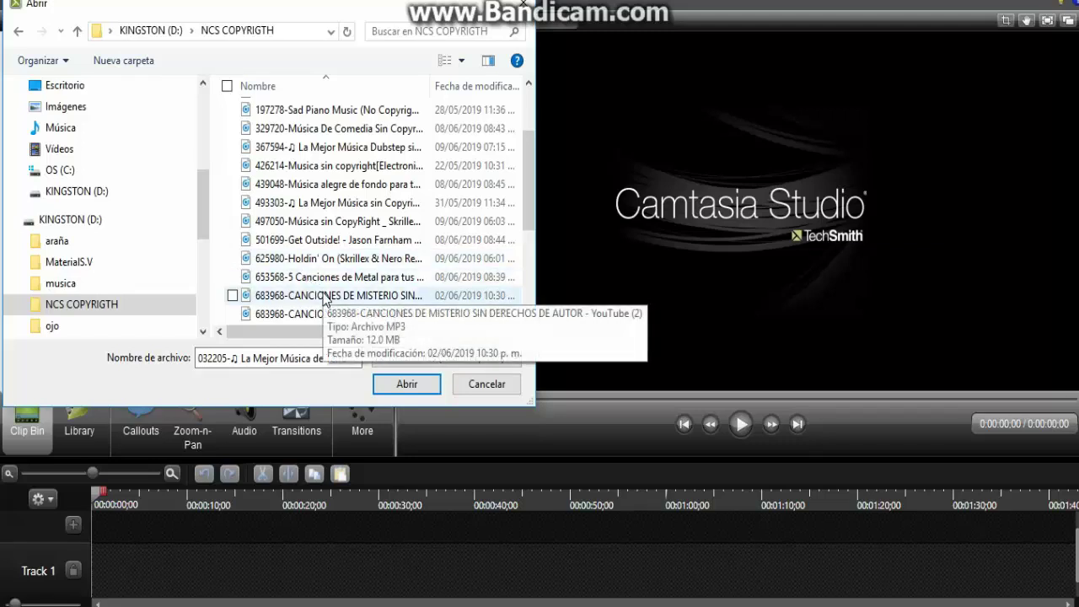
click(232, 295)
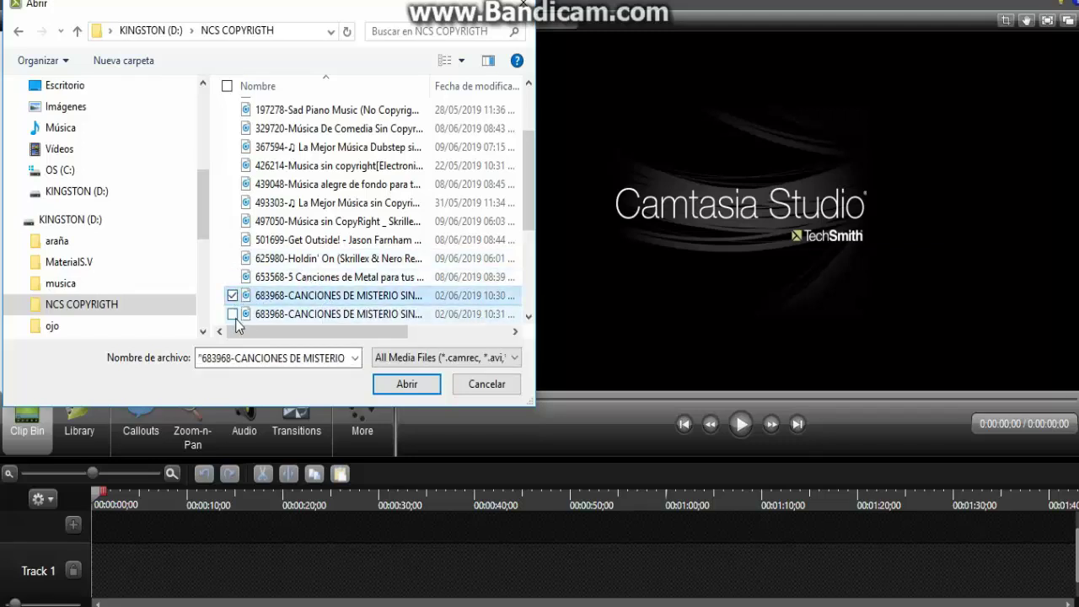
click(232, 313)
scroll(317, 316, down, 1)
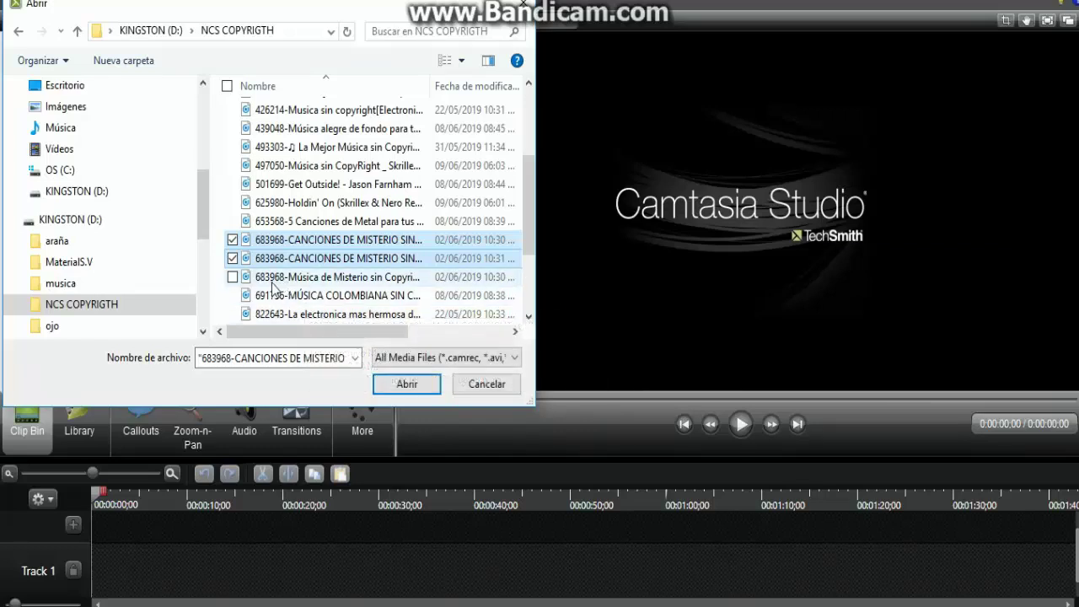
click(233, 277)
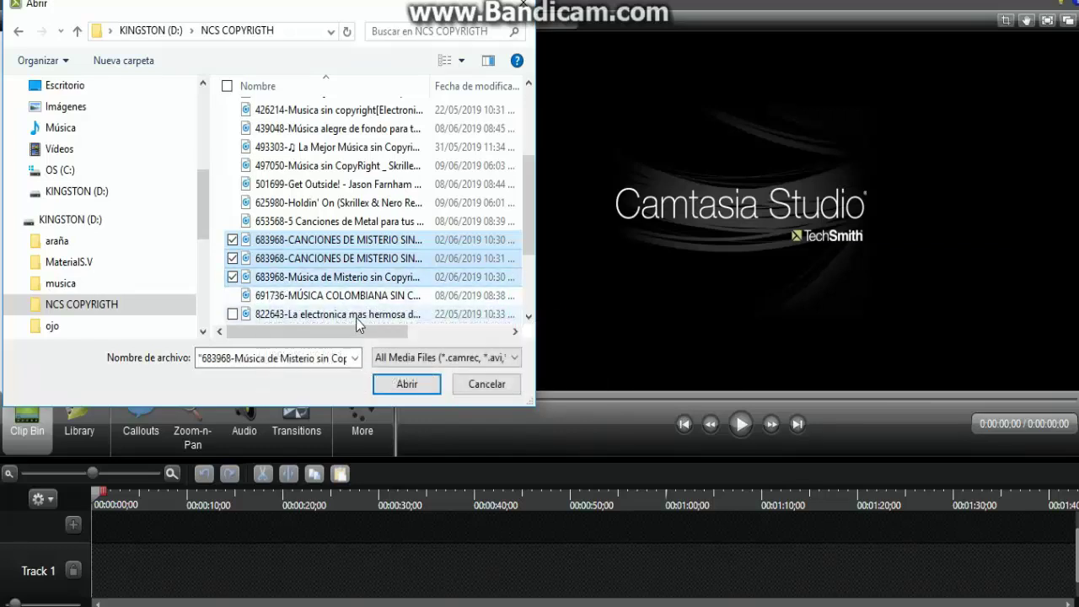
scroll(265, 315, down, 1)
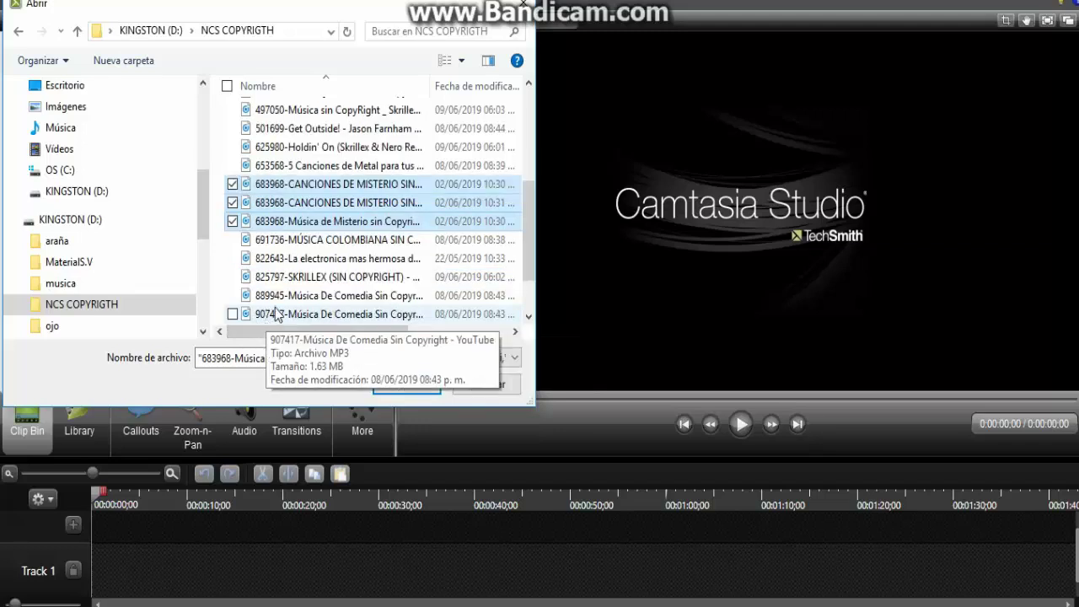
scroll(276, 315, down, 1)
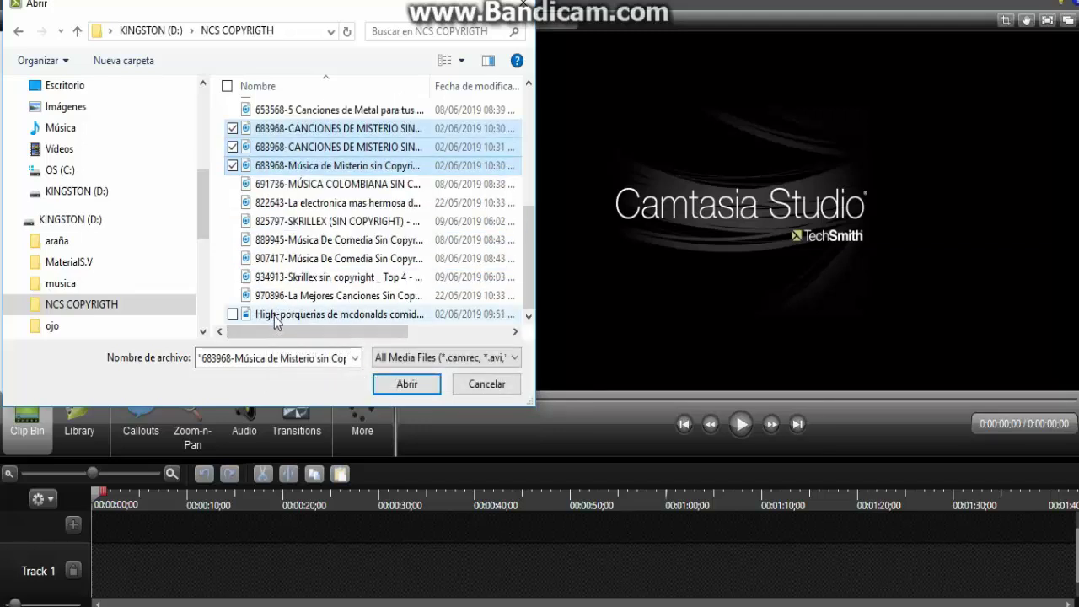
click(390, 376)
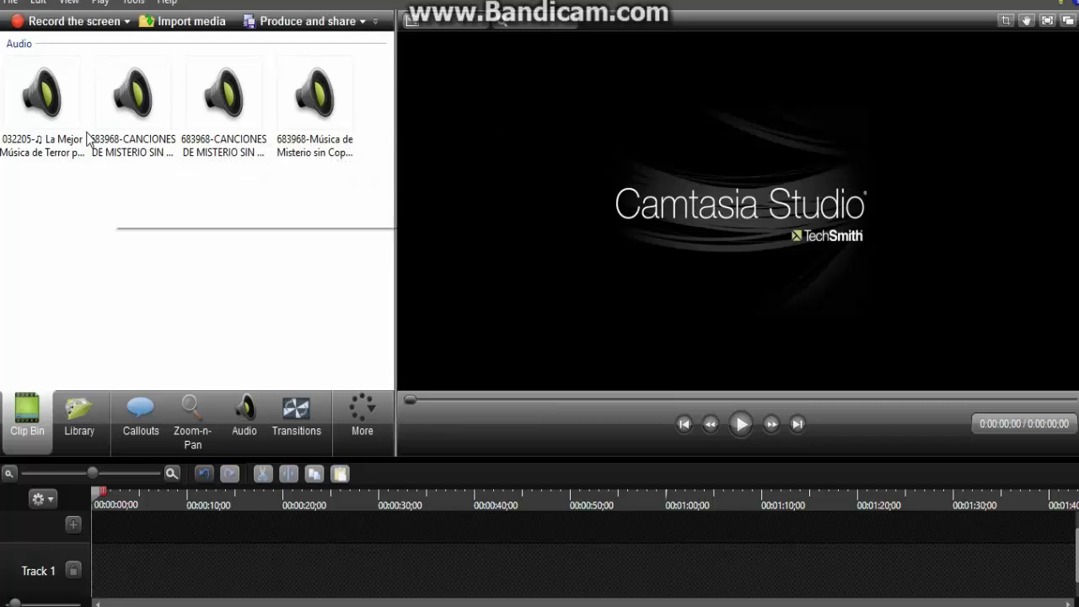
Place the La Mejor Música de Terror audio on Track 1, starting at 00:00:00;00.
click(64, 103)
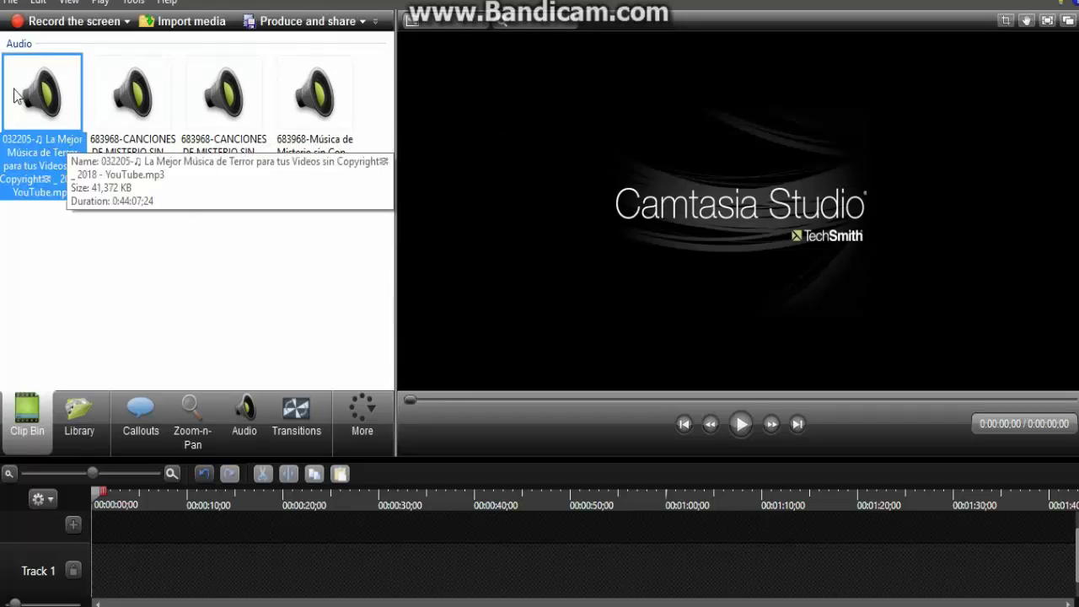
drag(61, 257, 57, 219)
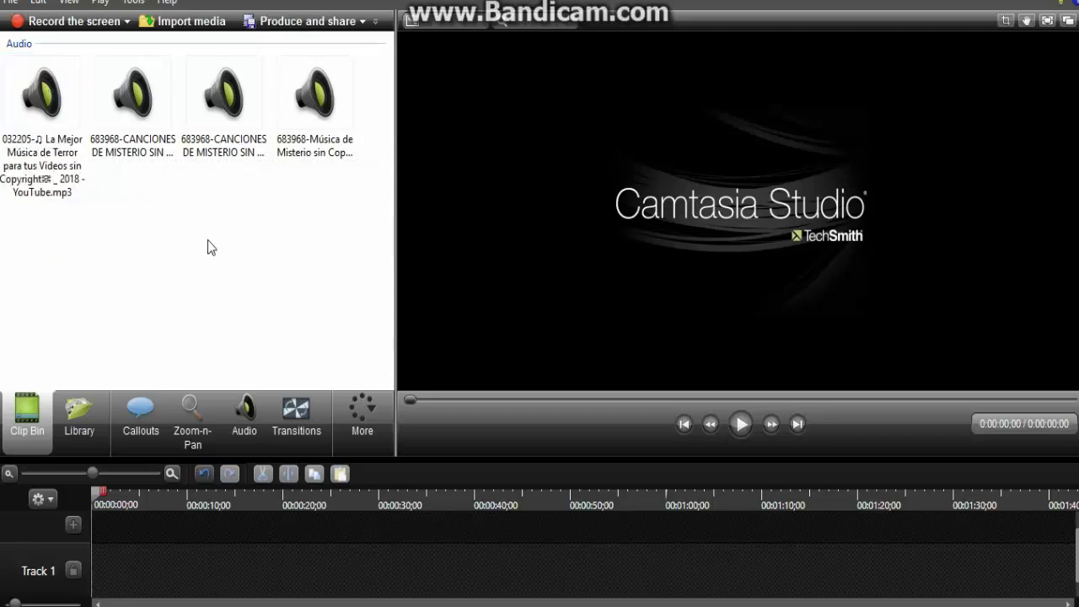
click(52, 101)
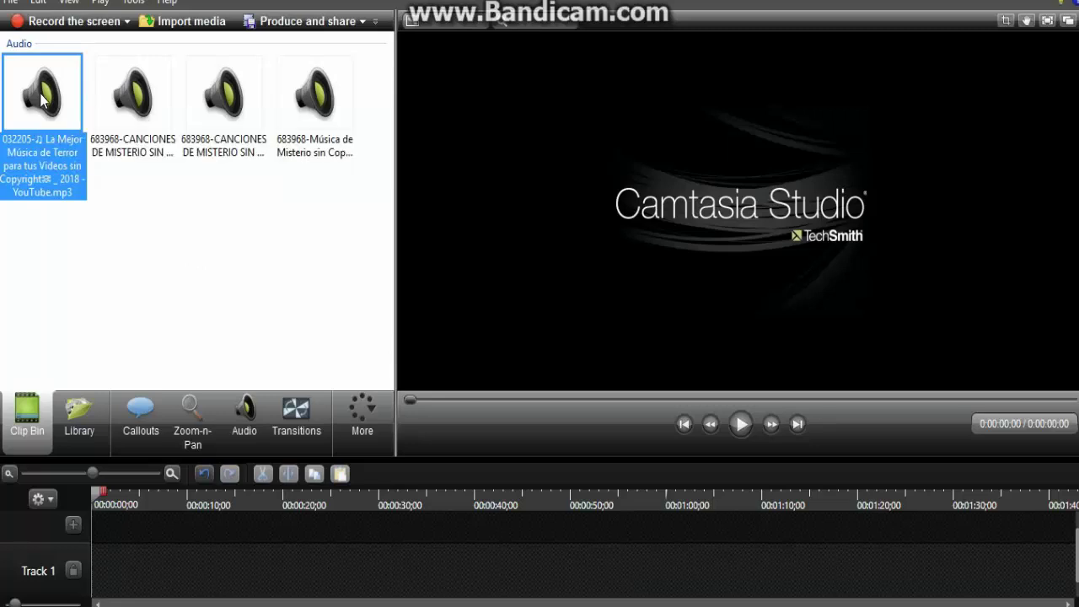
drag(37, 103, 155, 571)
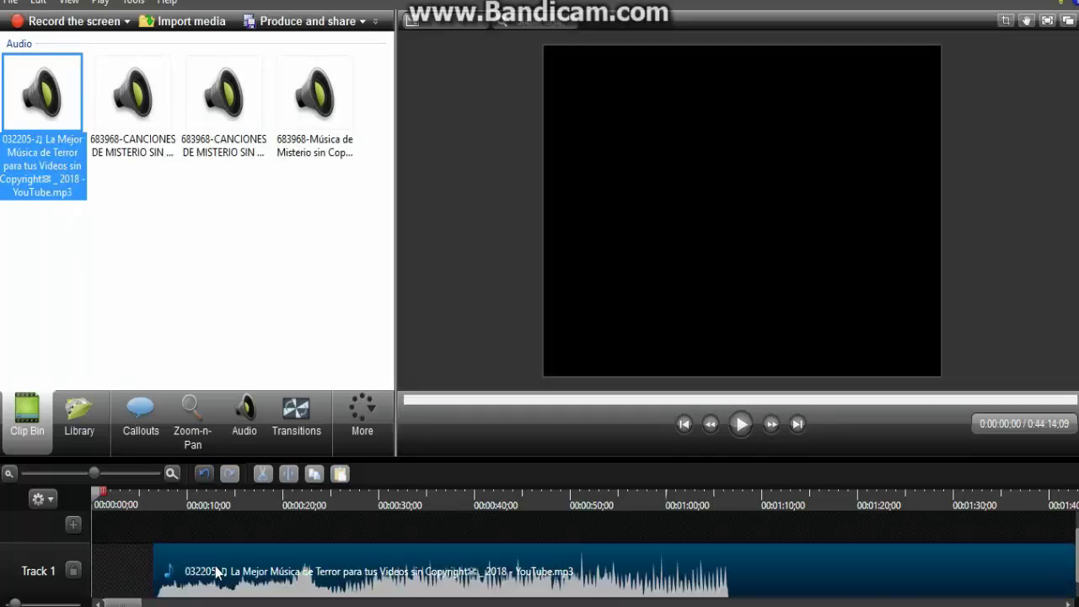
drag(164, 568, 93, 576)
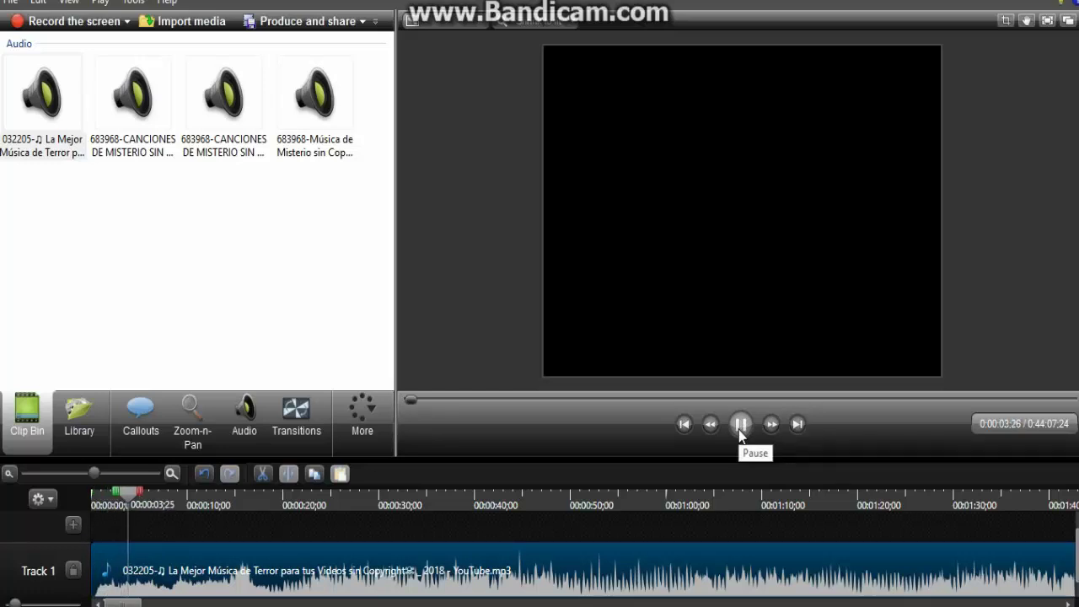
Preview the opening seconds of the horror music and return the playhead to the start of the timeline.
click(740, 424)
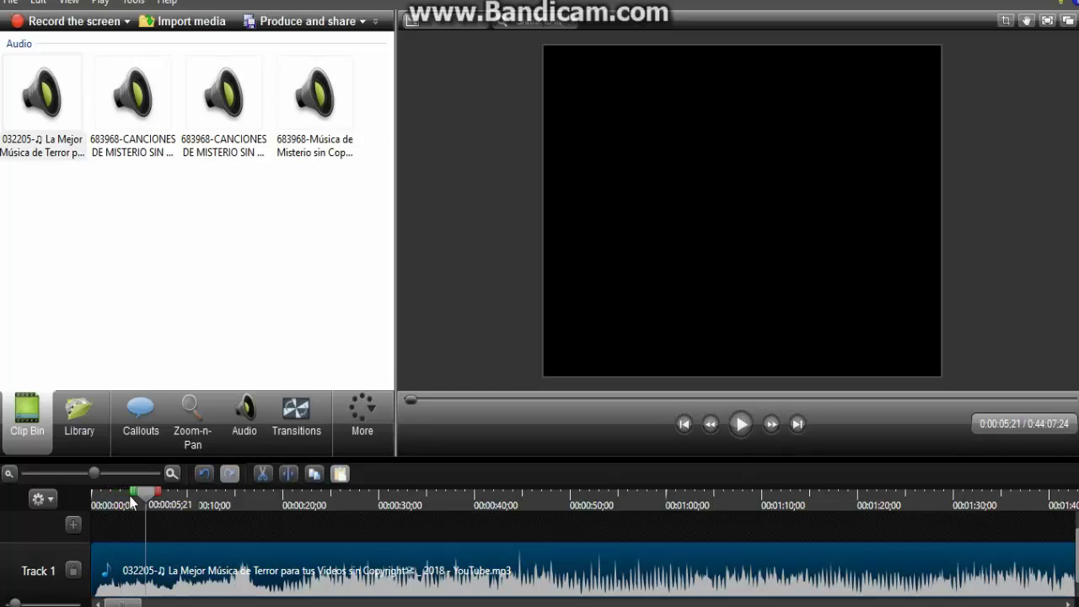
drag(132, 498, 84, 506)
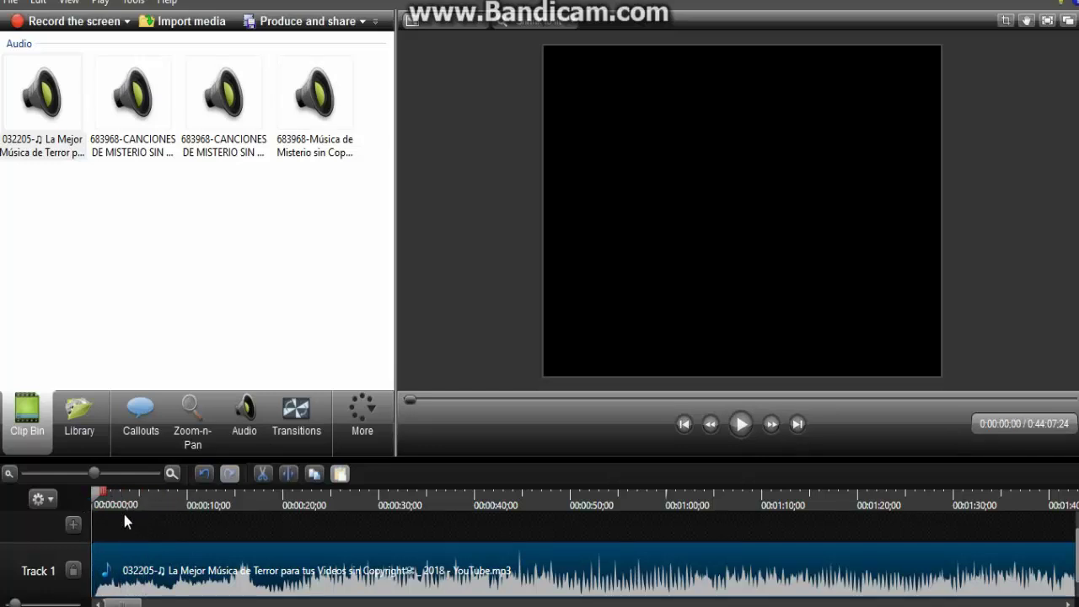
click(739, 434)
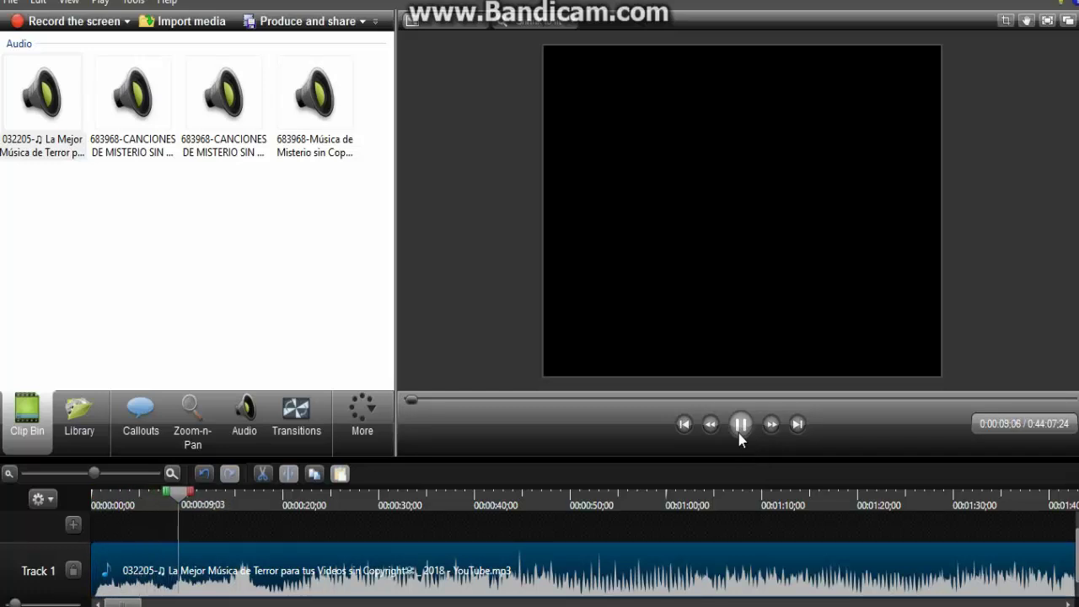
click(738, 433)
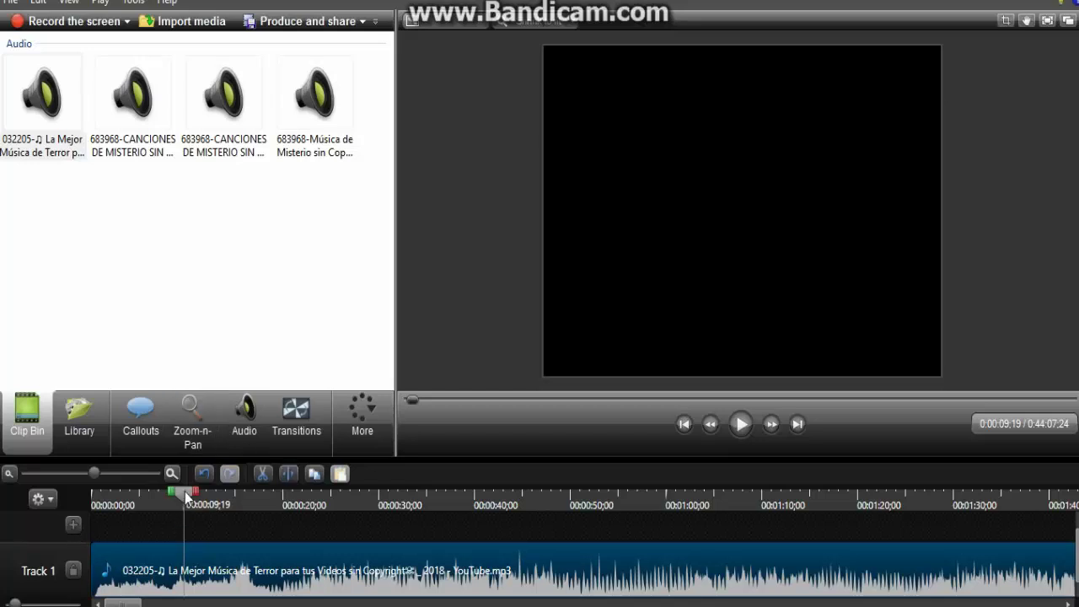
drag(184, 491, 84, 529)
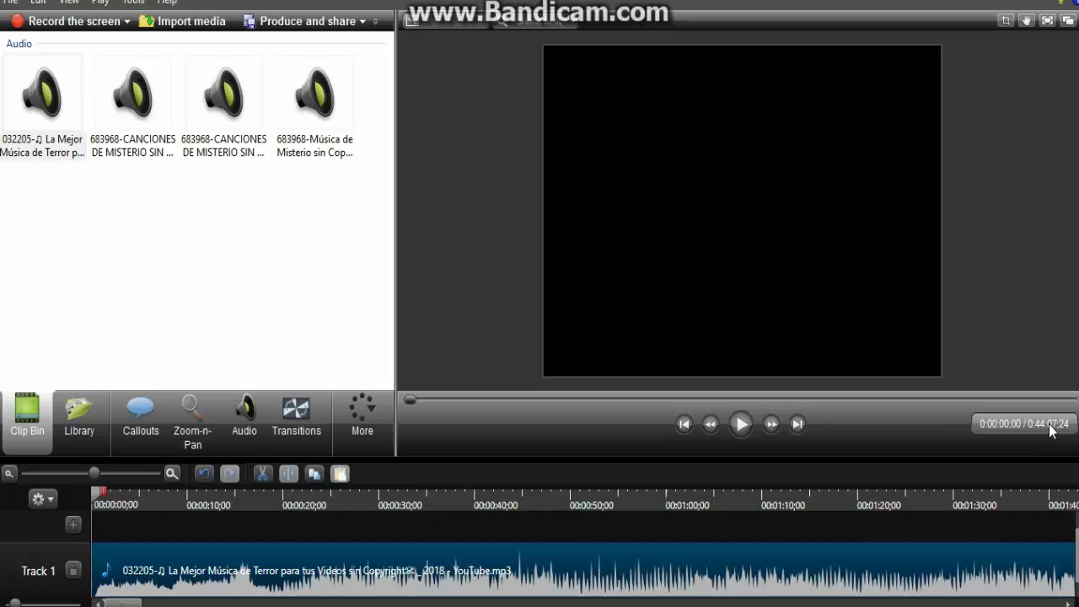
Import the ritual audio file from the Escritorio folder.
click(149, 23)
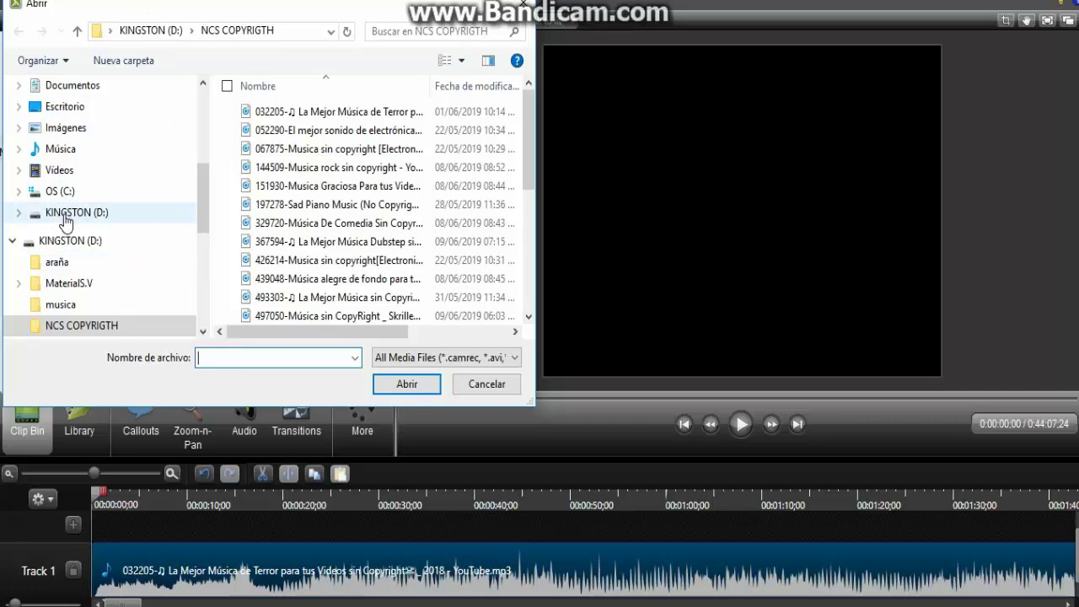
click(62, 113)
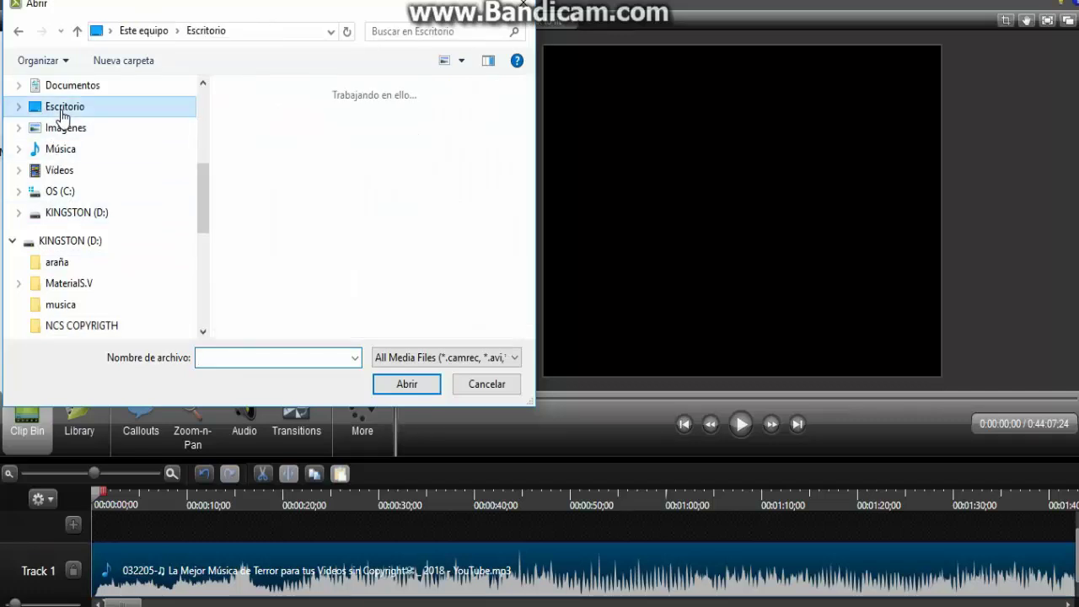
scroll(325, 187, down, 2)
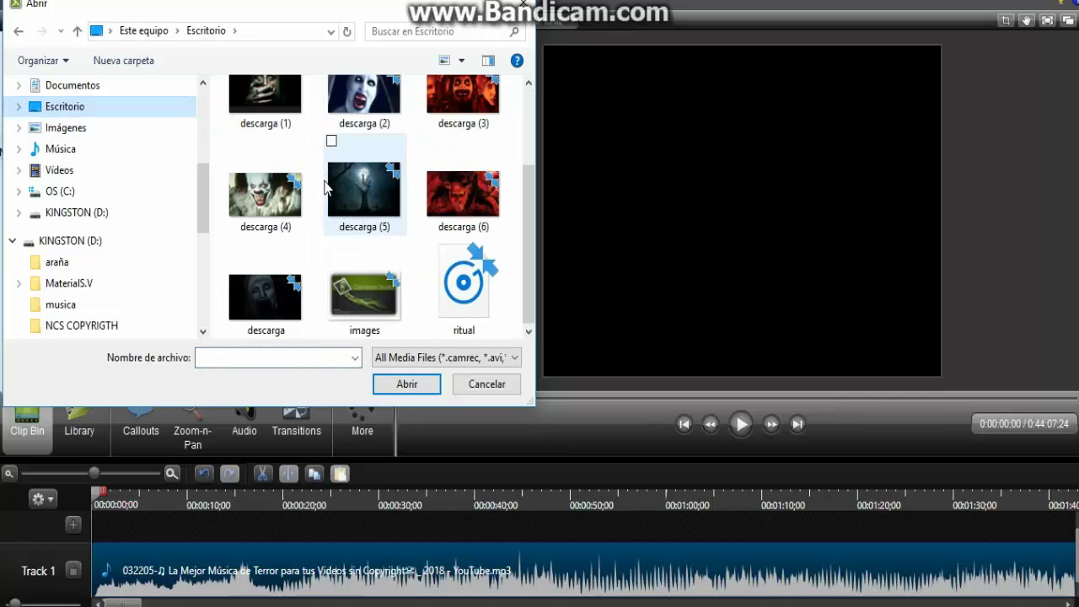
click(461, 303)
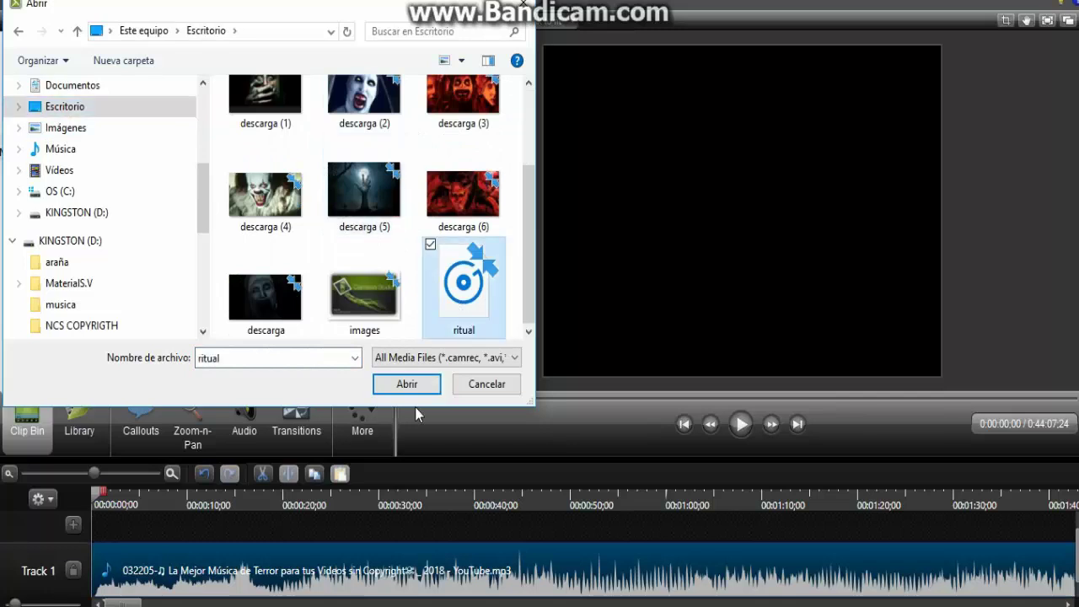
click(406, 384)
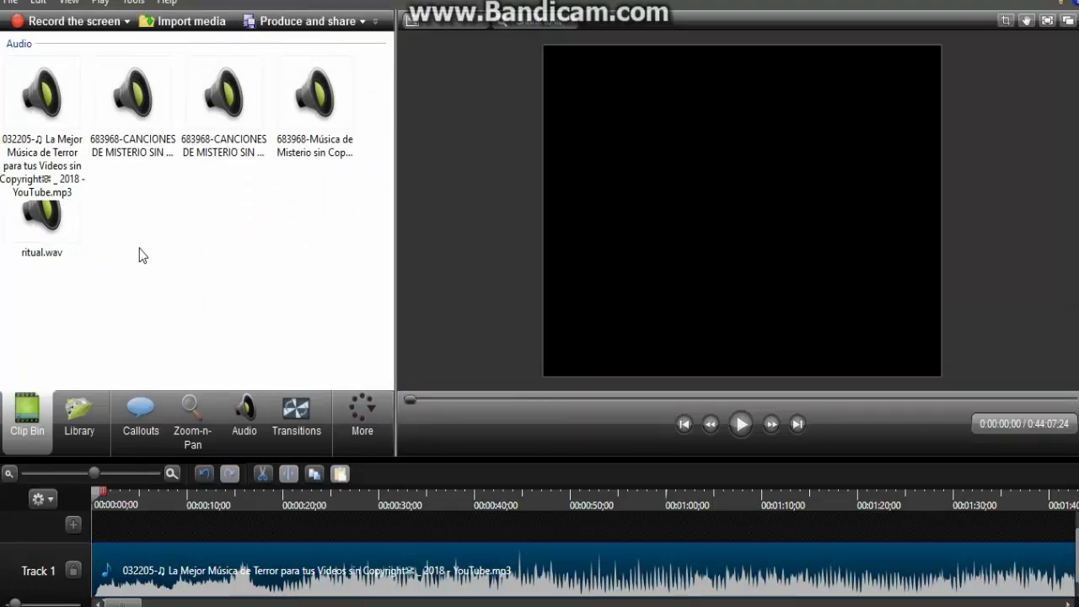
Add ritual.wav to a new track above the music, starting at the beginning of the timeline.
click(42, 240)
drag(43, 238, 121, 521)
right_click(121, 520)
click(52, 320)
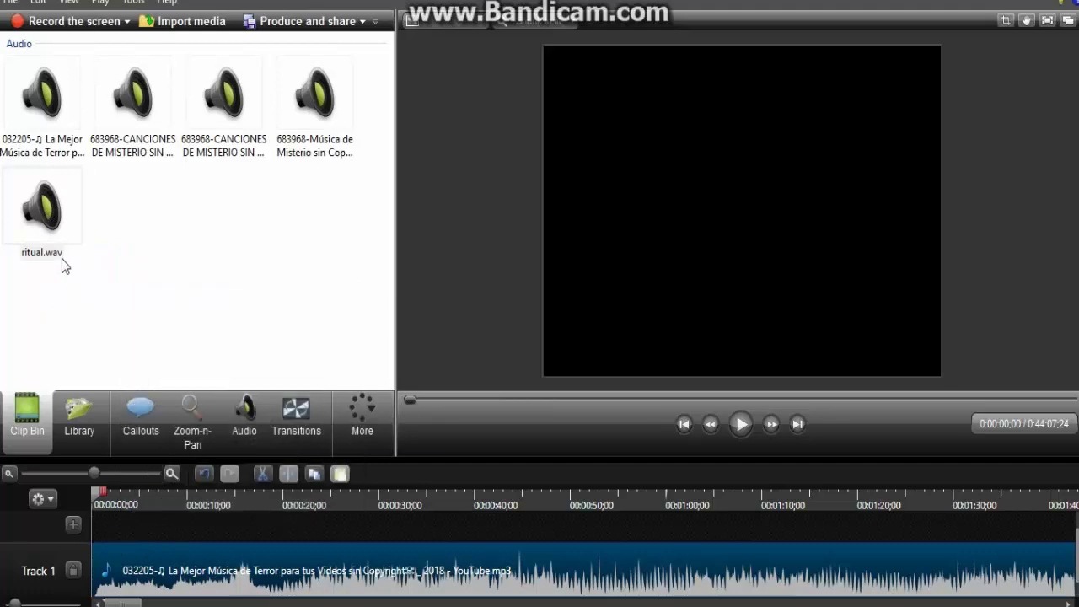
drag(43, 221, 80, 533)
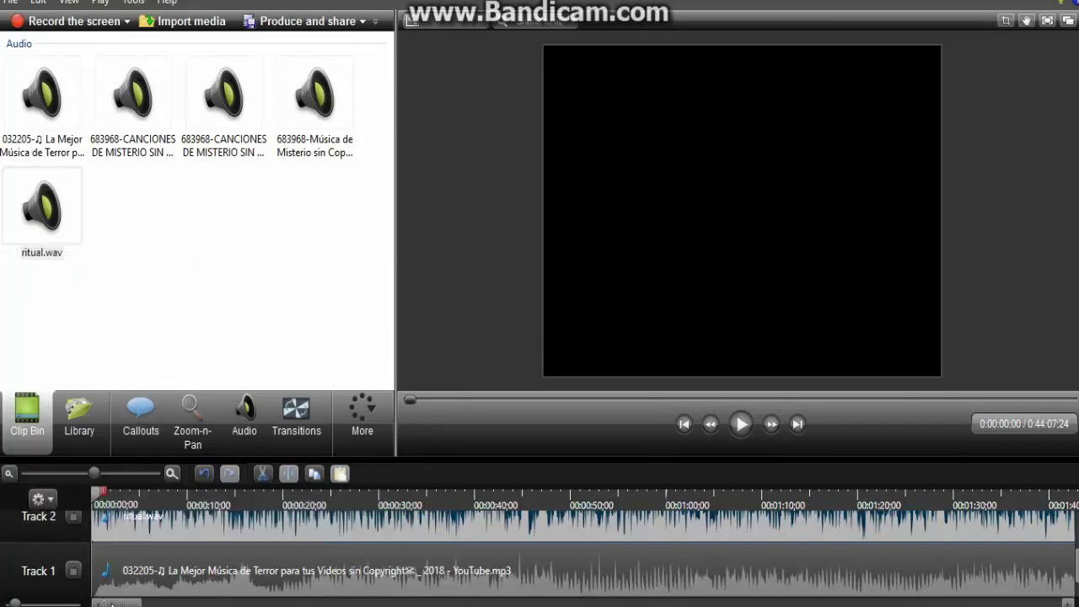
Position the playhead at the end of the ritual.wav clip, at 0:22:24;02.
drag(116, 604, 598, 604)
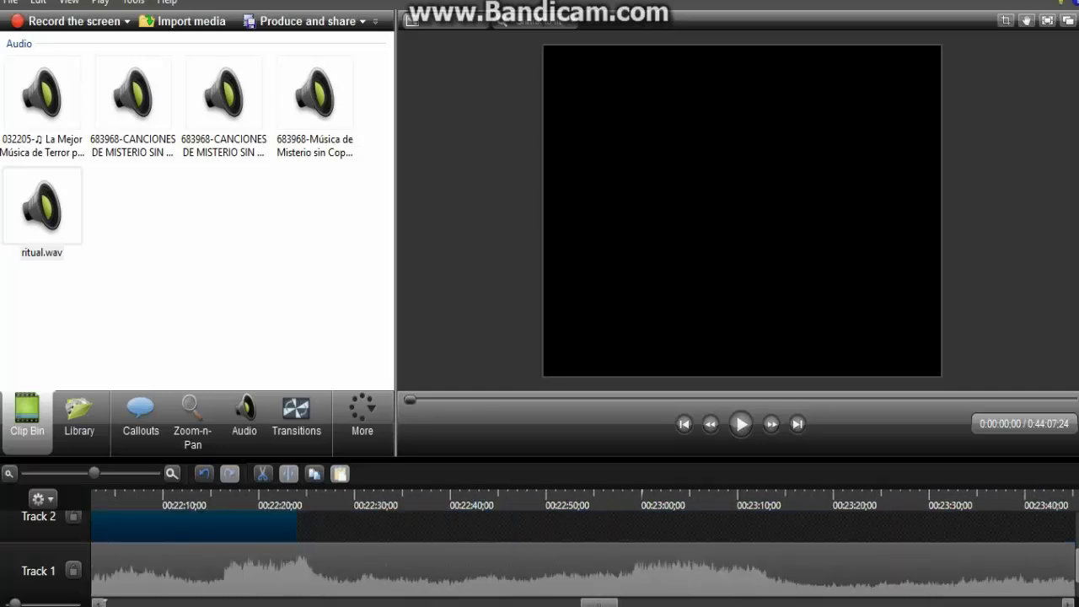
click(287, 496)
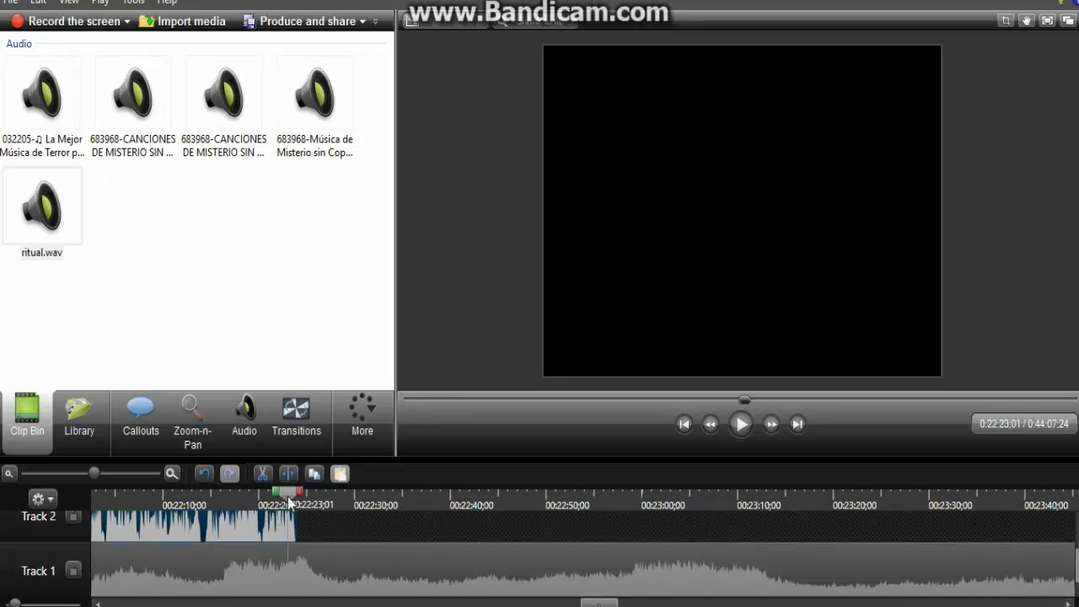
drag(288, 498, 295, 497)
right_click(297, 496)
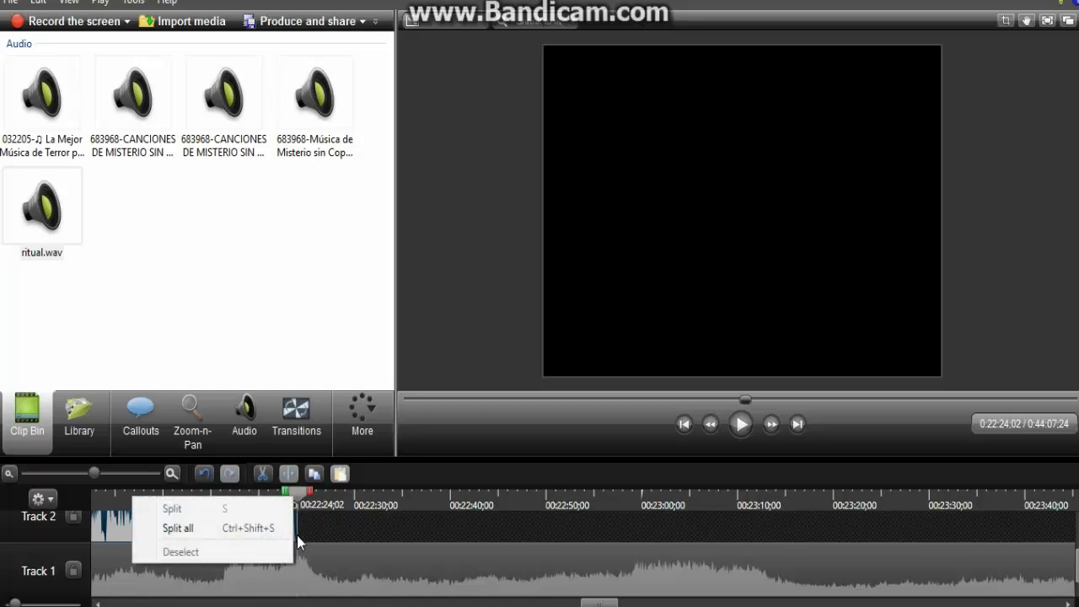
click(394, 539)
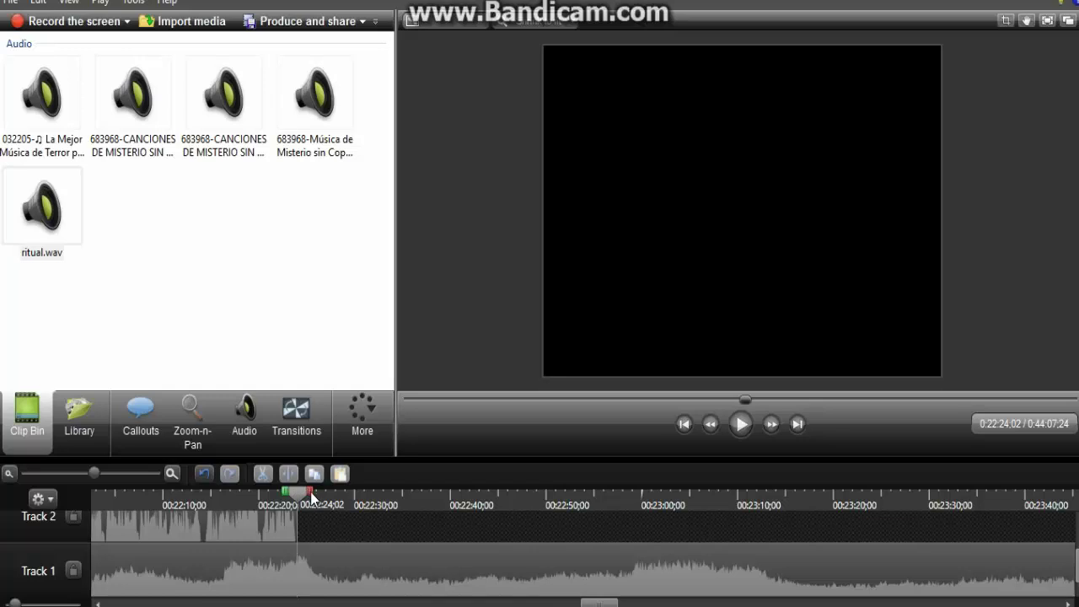
Preview the music just past the end of ritual.wav and return the playhead to 0:22:24;02.
click(747, 432)
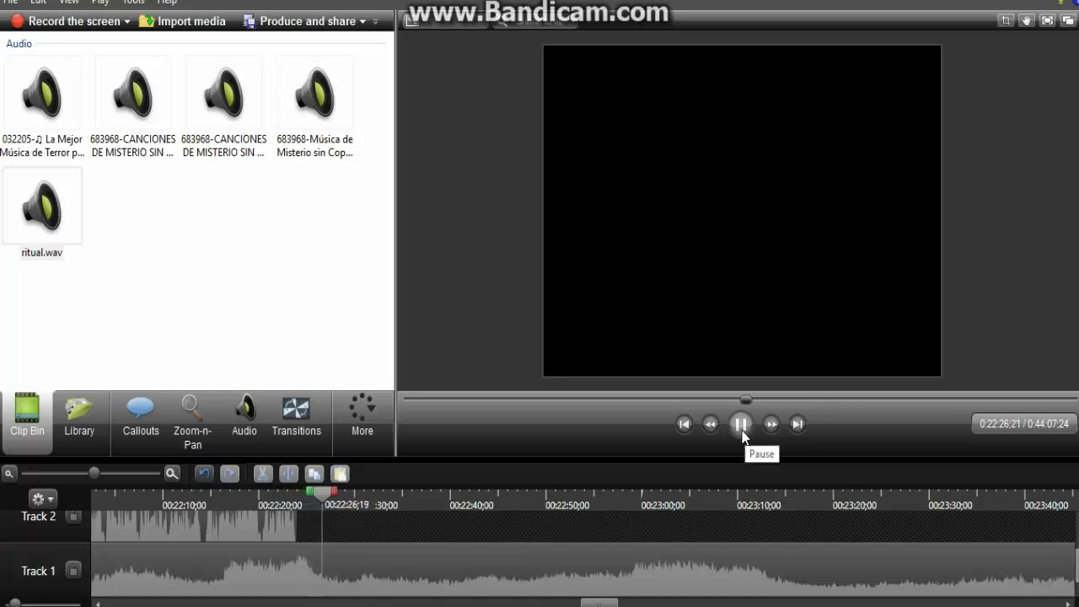
click(741, 426)
drag(327, 492, 297, 505)
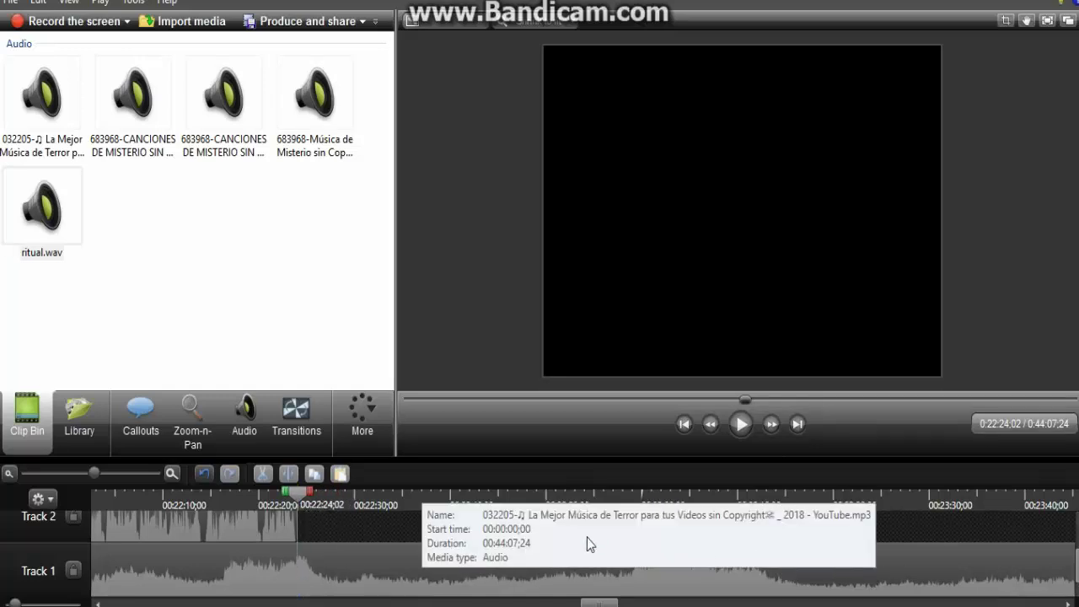
Select the timeline range from 0:22:24;02 to 0:23:18;27 across both tracks and return the playhead to the start of the range.
mouse_move(309, 491)
mouse_down()
mouse_move(434, 526)
mouse_move(975, 568)
mouse_move(1064, 539)
mouse_move(772, 540)
mouse_up()
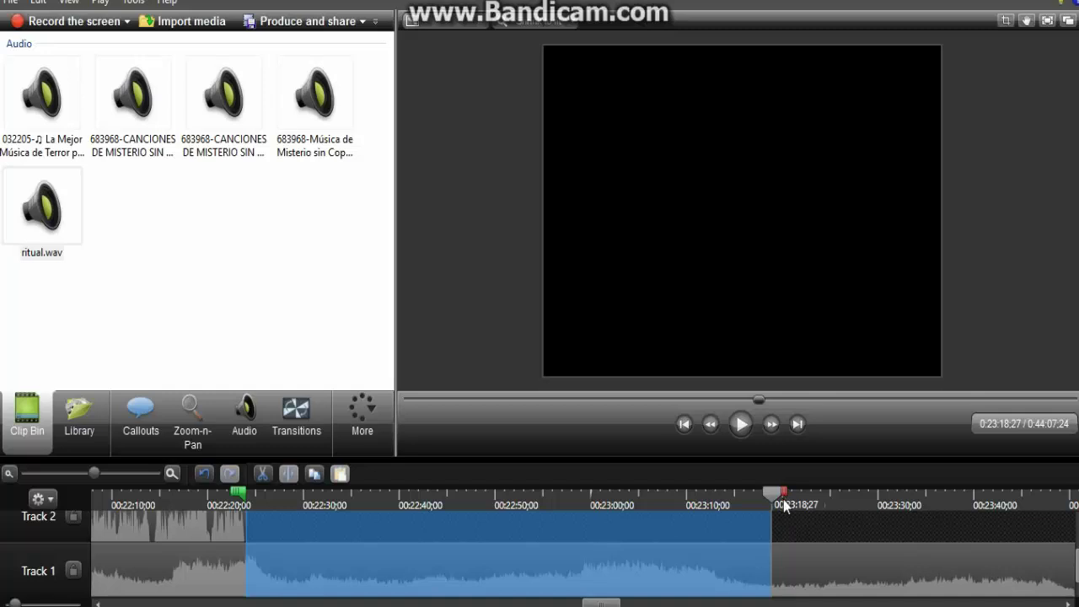
drag(776, 497, 248, 506)
right_click(250, 505)
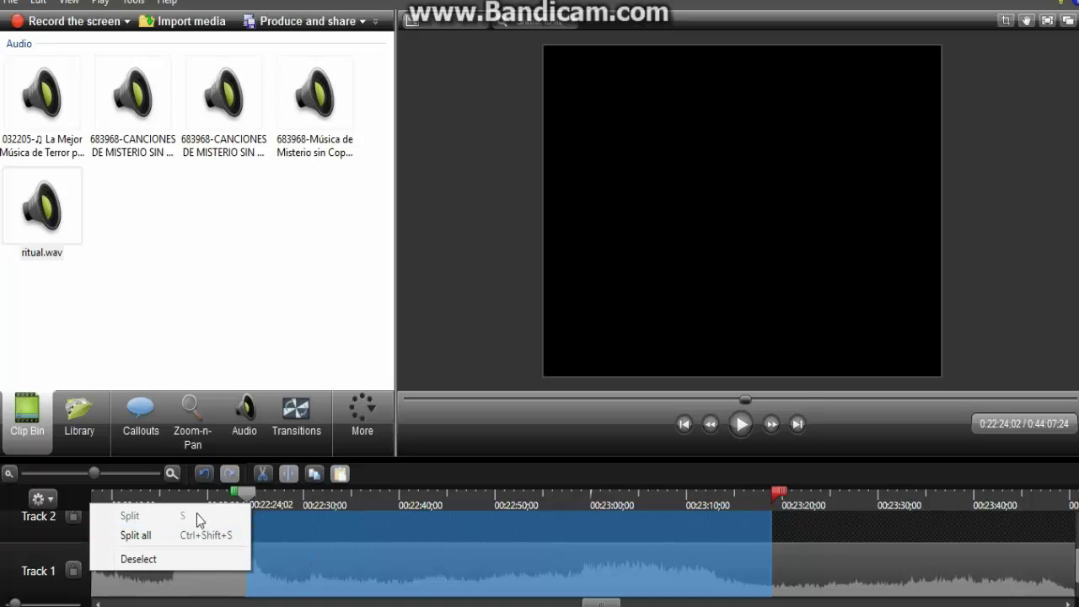
Preview the music at the beginning of the selected range and return the playhead to 0:22:24;02.
click(739, 429)
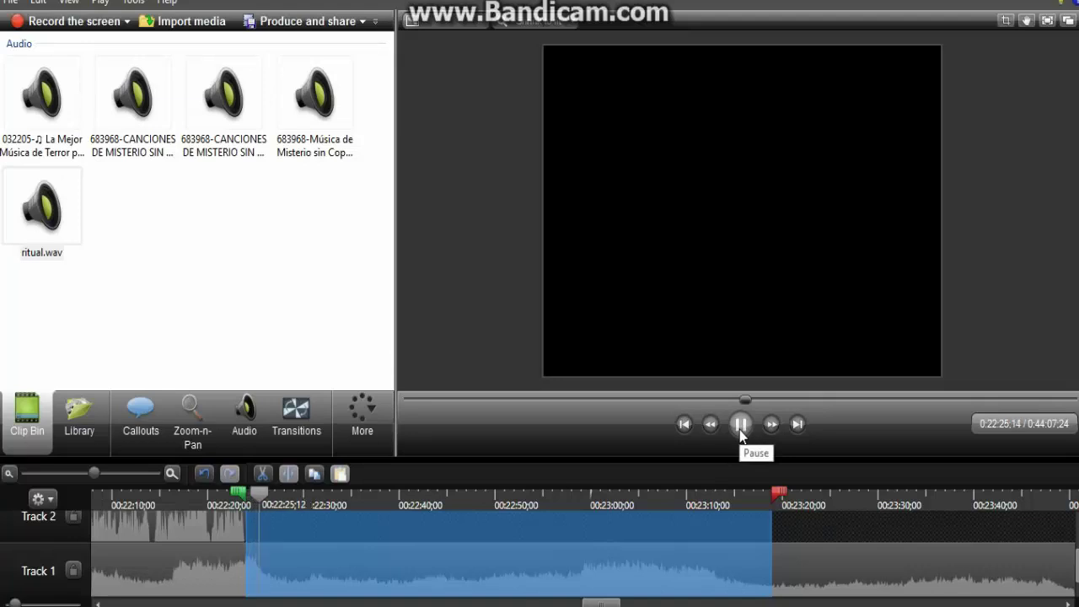
click(739, 430)
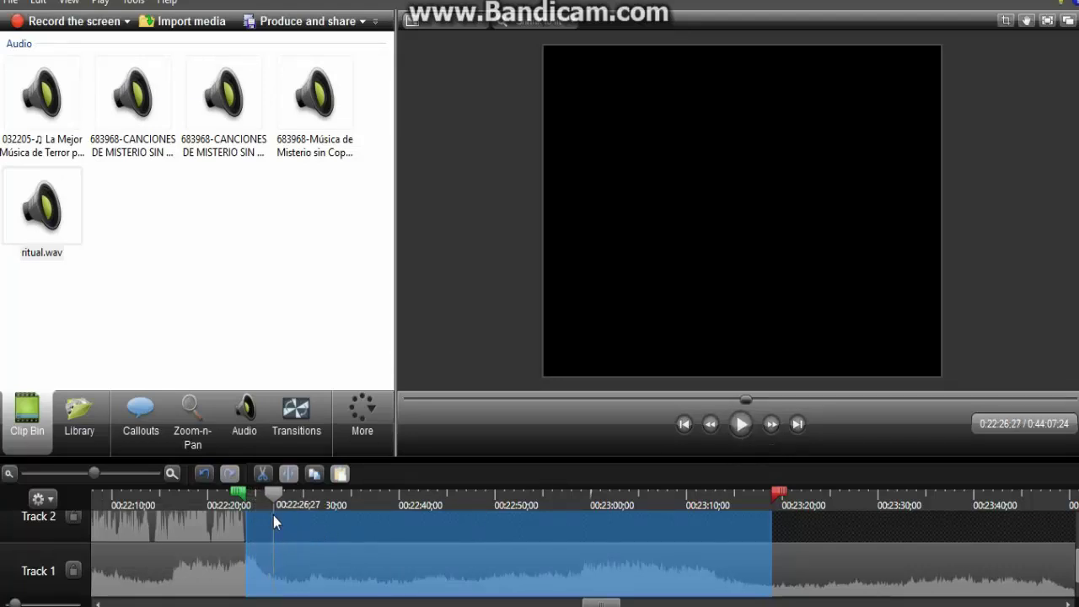
drag(271, 494, 246, 590)
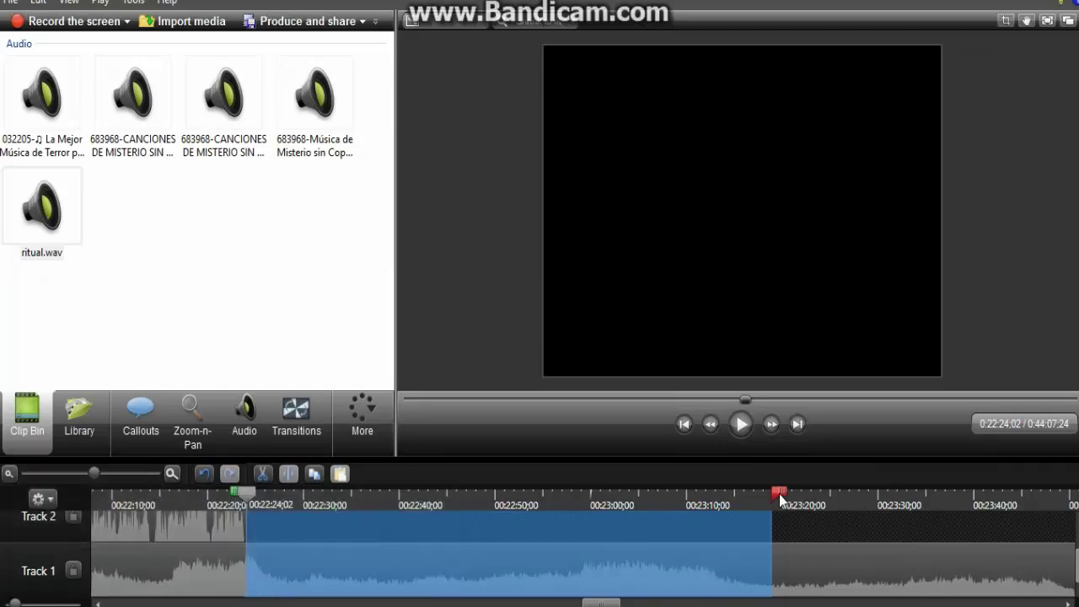
Extend the selection to the end of the background music, at 0:44:07;24, and delete the music in the selected range.
drag(778, 493, 1023, 558)
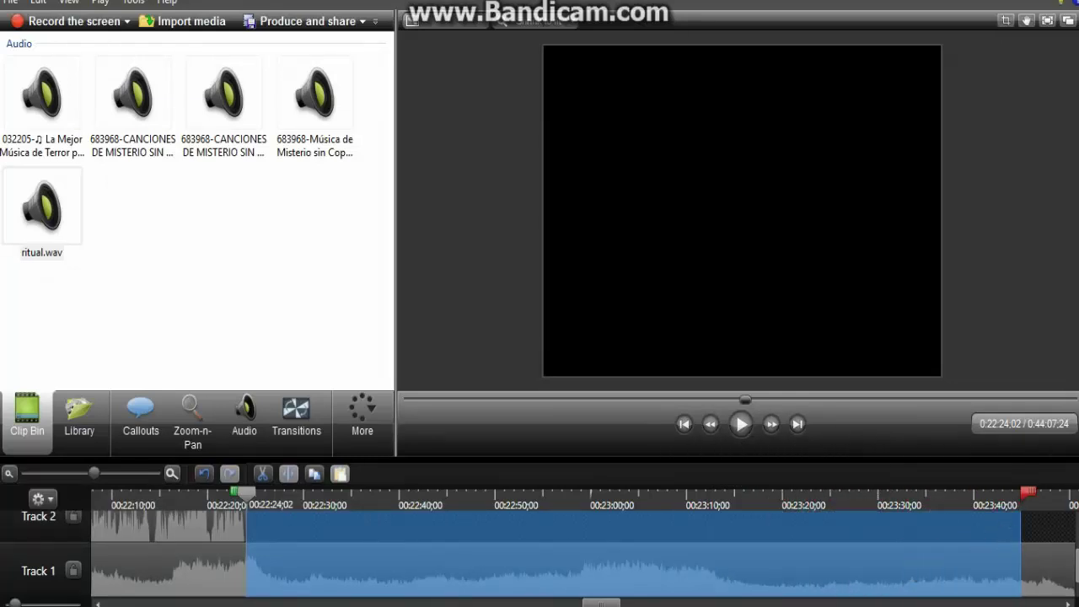
drag(613, 603, 647, 603)
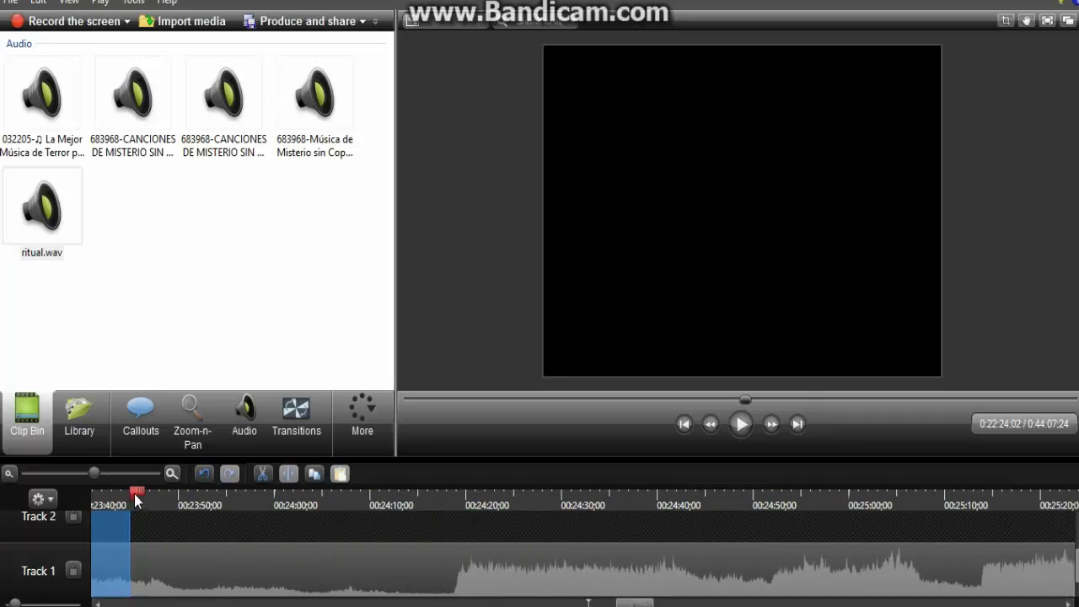
drag(134, 493, 1077, 493)
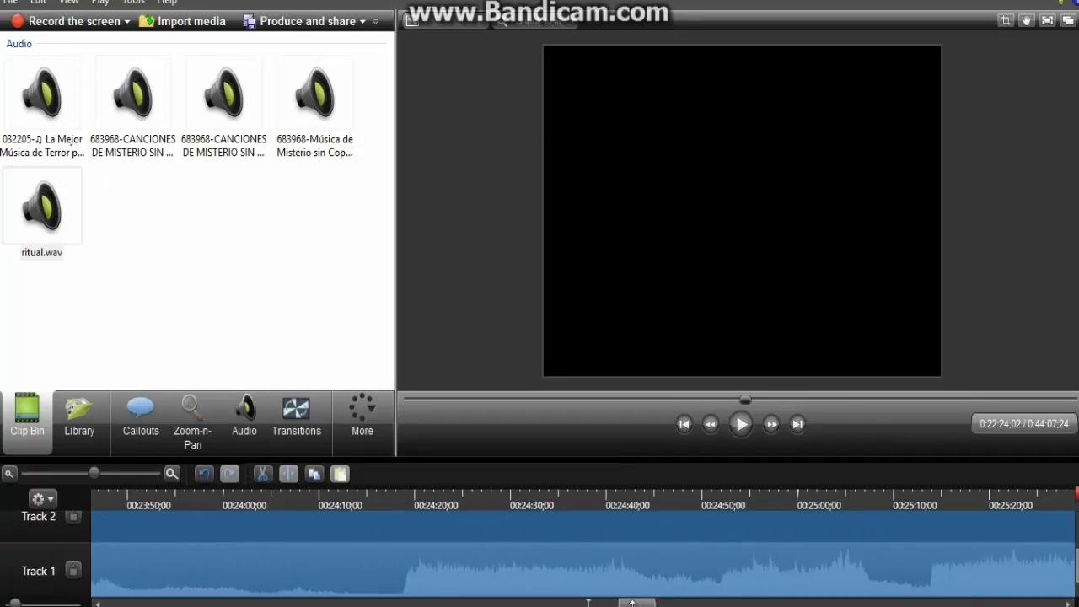
drag(632, 604, 672, 601)
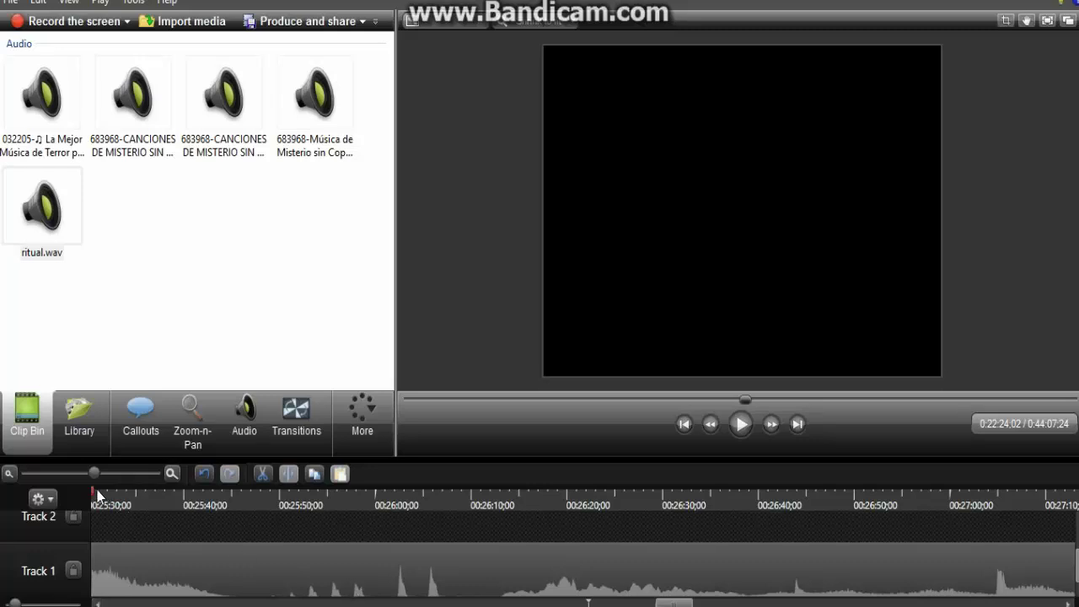
mouse_move(96, 496)
mouse_down()
mouse_move(669, 555)
mouse_move(1066, 548)
mouse_up()
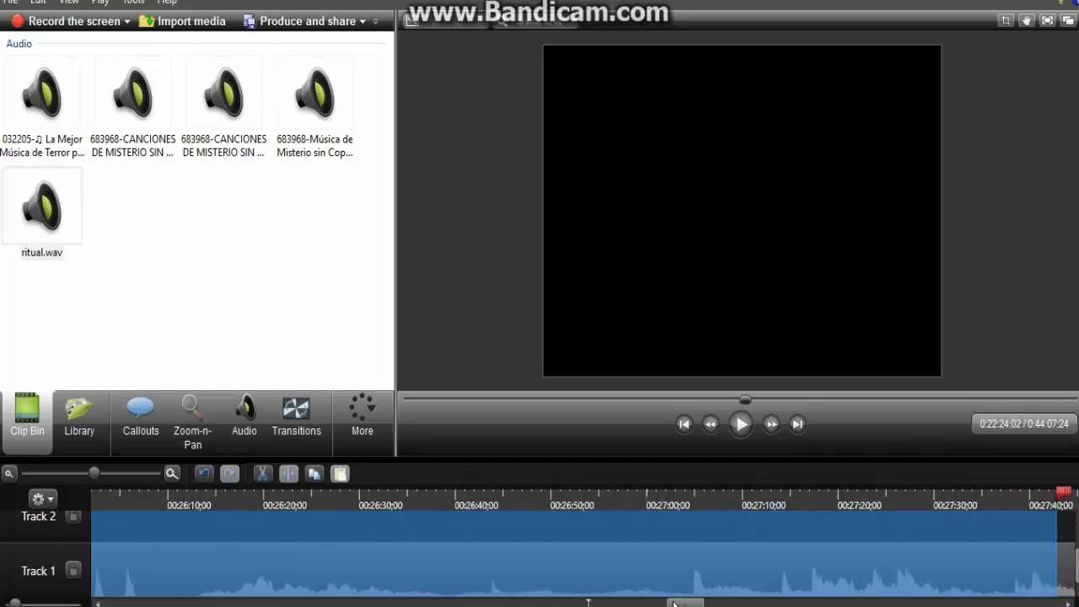
drag(694, 603, 717, 595)
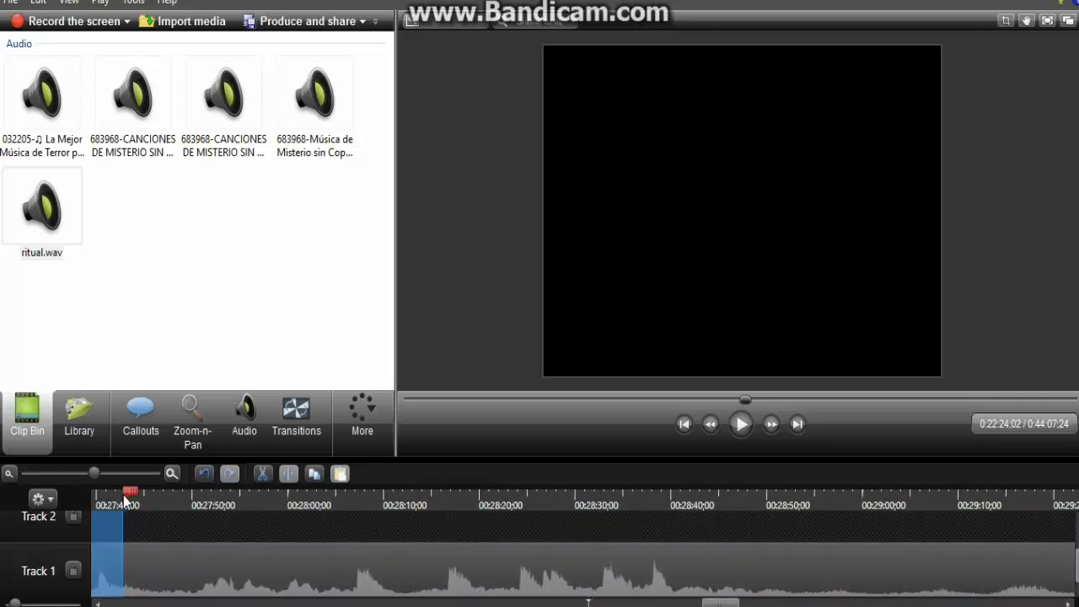
drag(124, 502, 1064, 494)
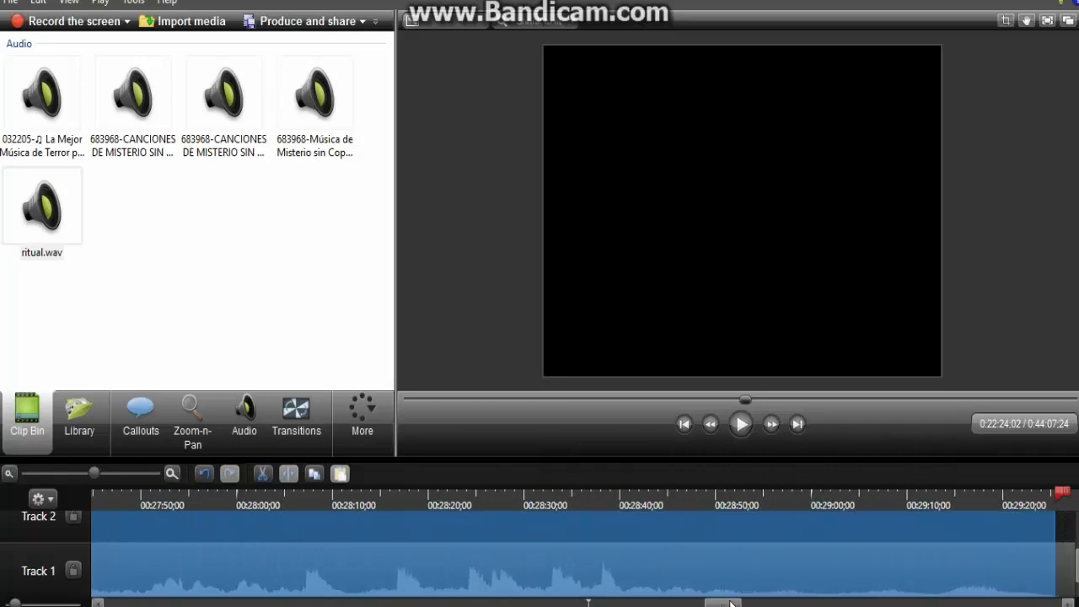
drag(742, 604, 768, 603)
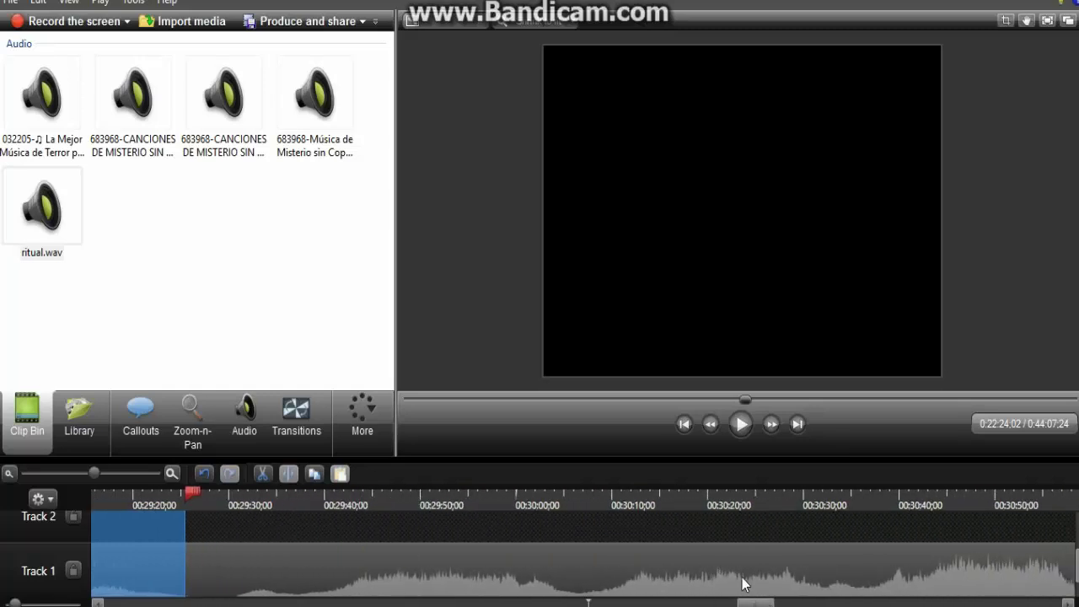
drag(187, 494, 1074, 498)
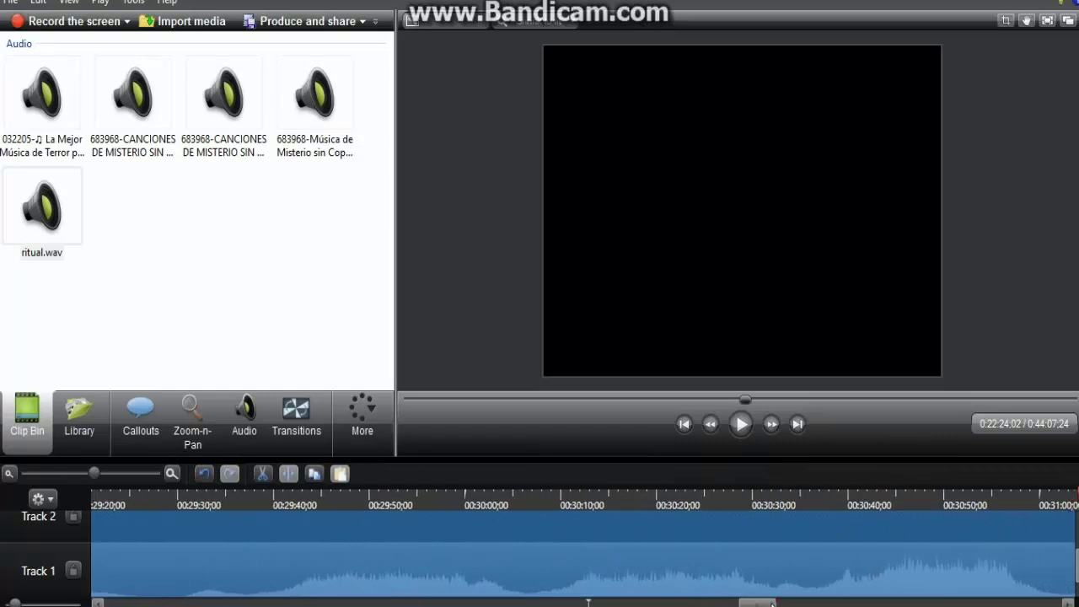
drag(771, 603, 798, 600)
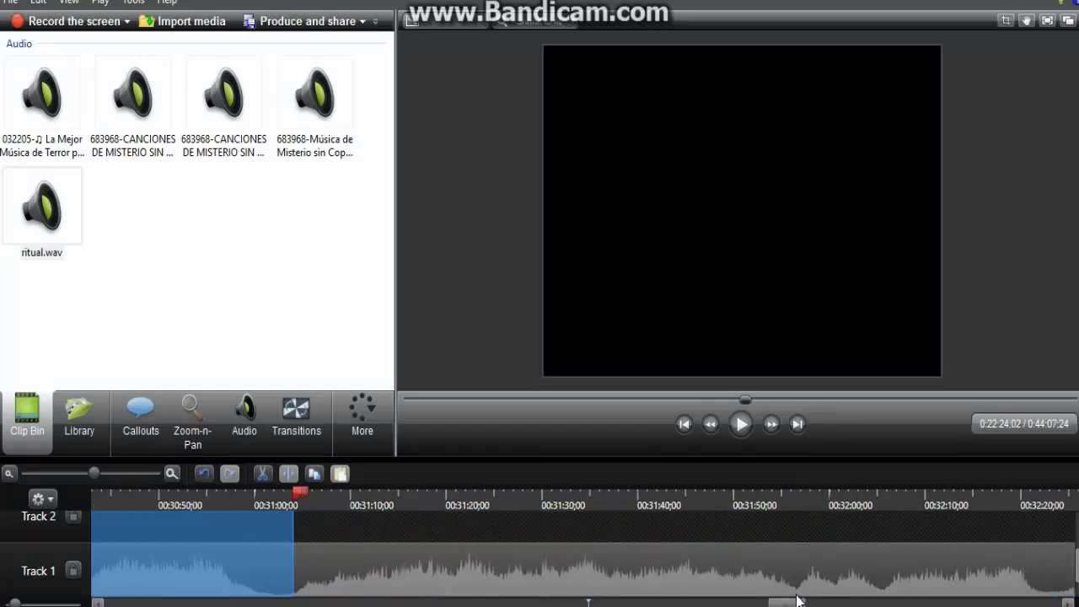
drag(295, 493, 335, 494)
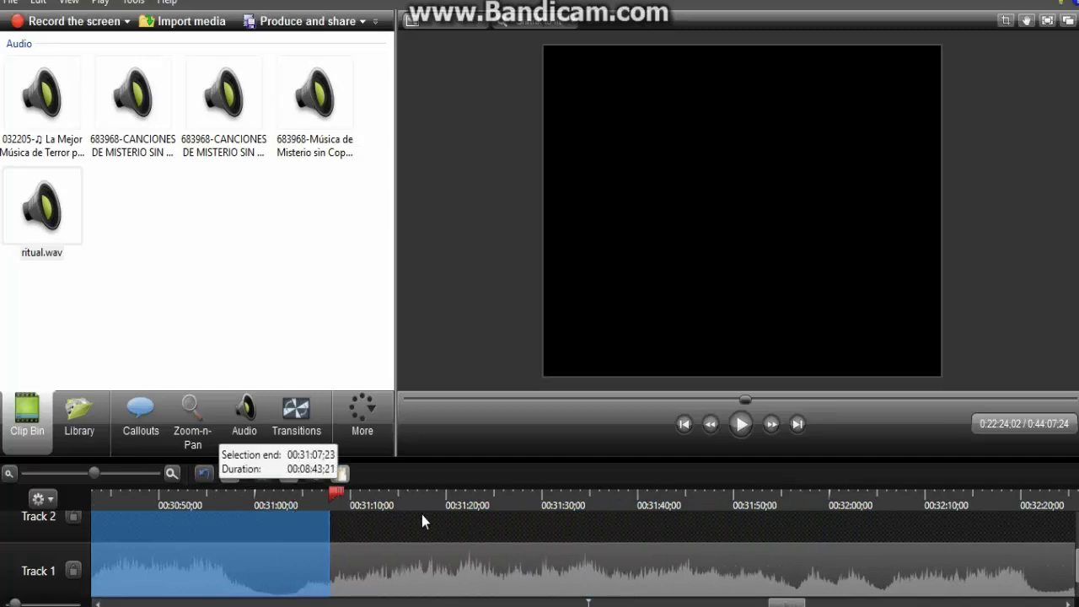
drag(421, 521, 1075, 522)
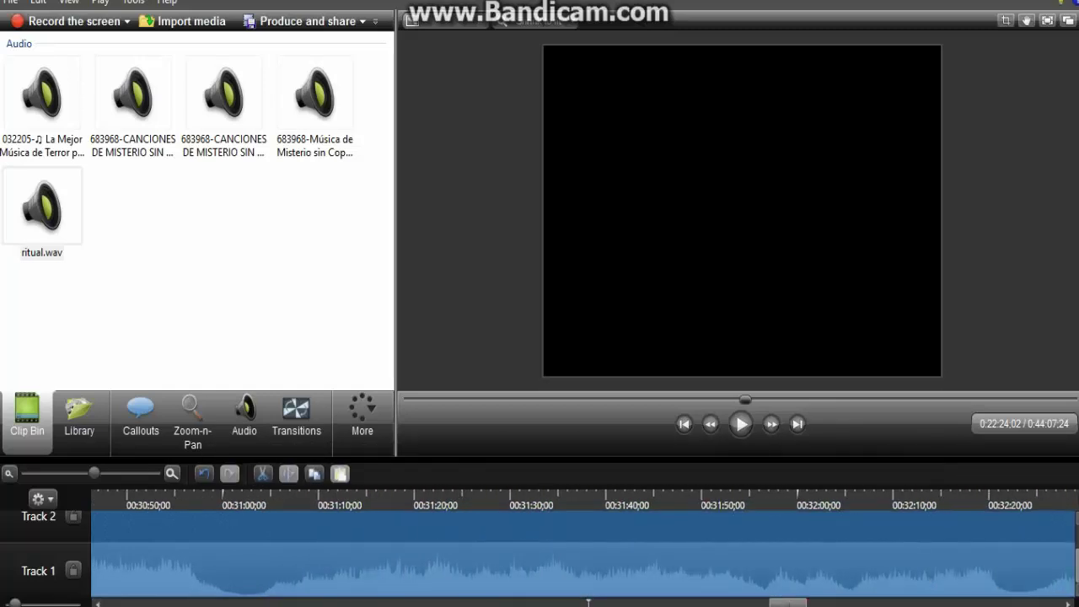
drag(794, 604, 827, 605)
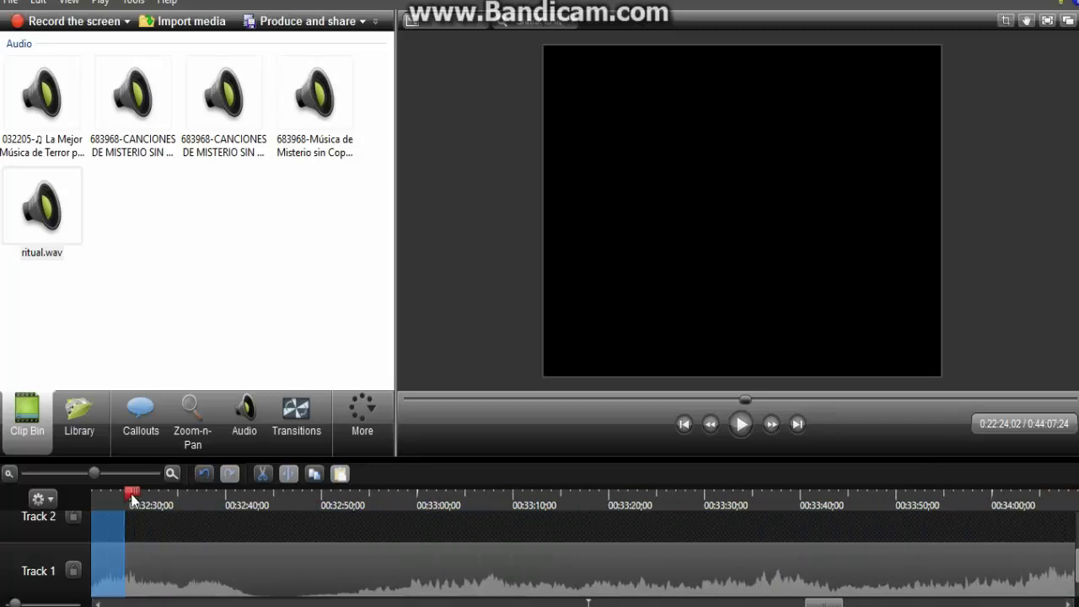
mouse_move(132, 495)
mouse_down()
mouse_move(1029, 600)
mouse_move(1073, 595)
mouse_up()
drag(824, 604, 866, 603)
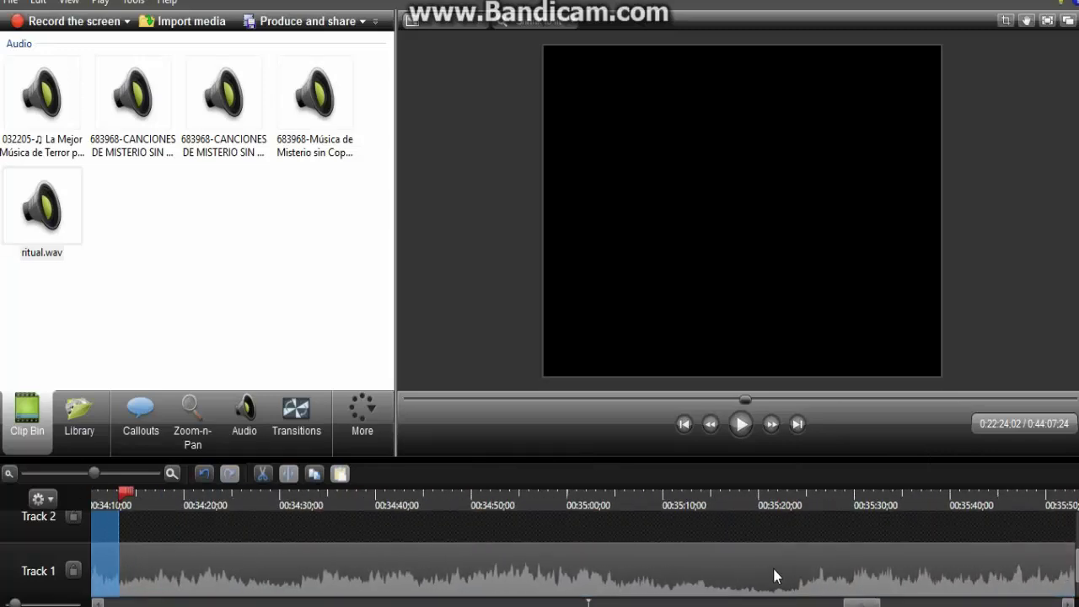
drag(120, 494, 932, 496)
drag(863, 603, 885, 600)
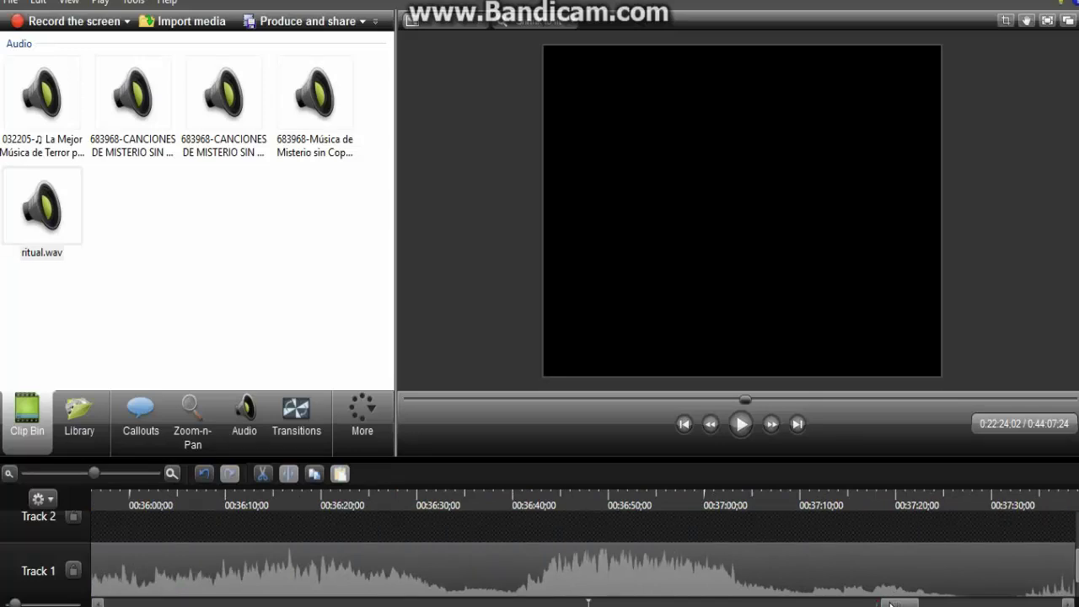
drag(890, 604, 890, 603)
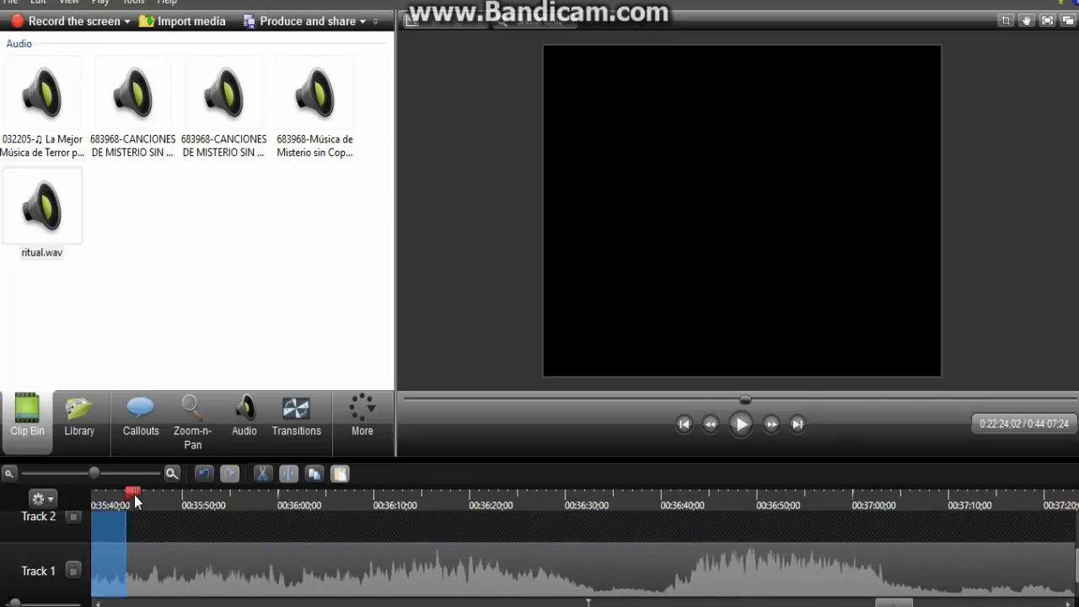
drag(133, 491, 221, 492)
drag(355, 524, 1076, 523)
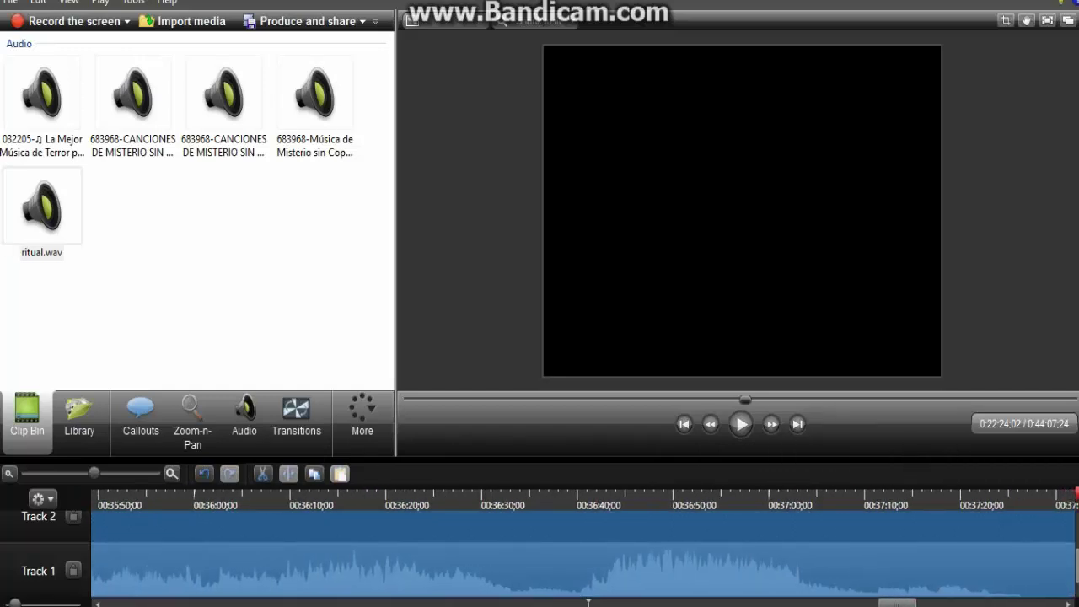
drag(911, 604, 939, 603)
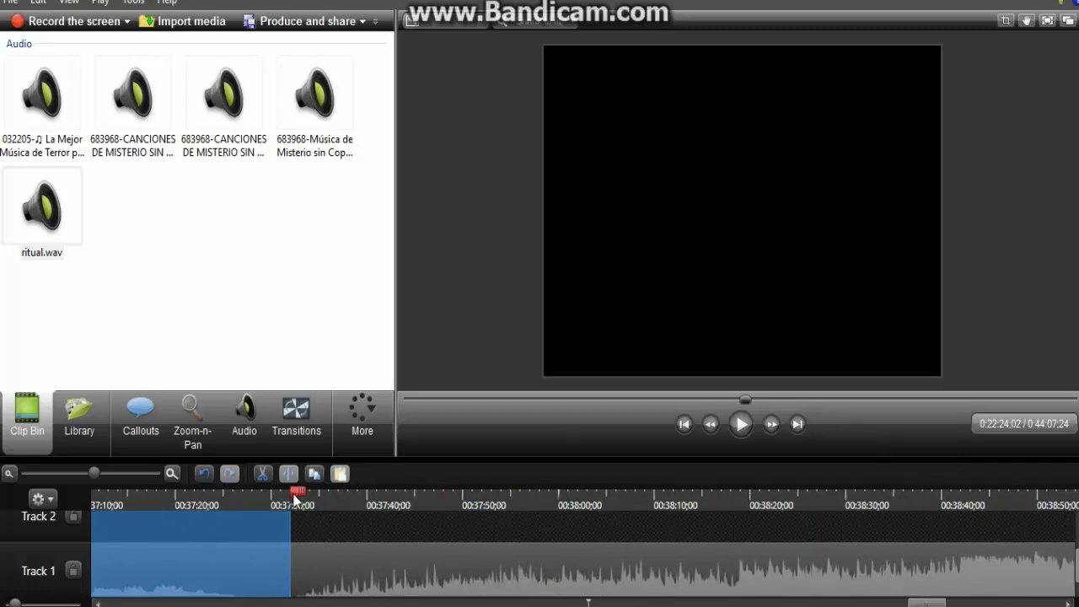
drag(295, 499, 1075, 496)
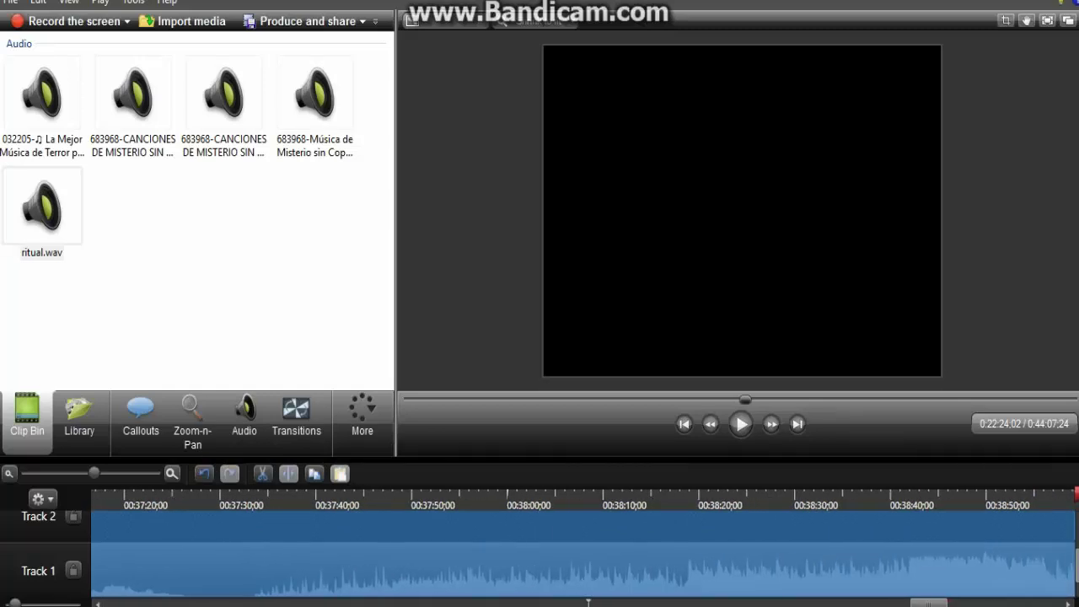
drag(927, 603, 967, 604)
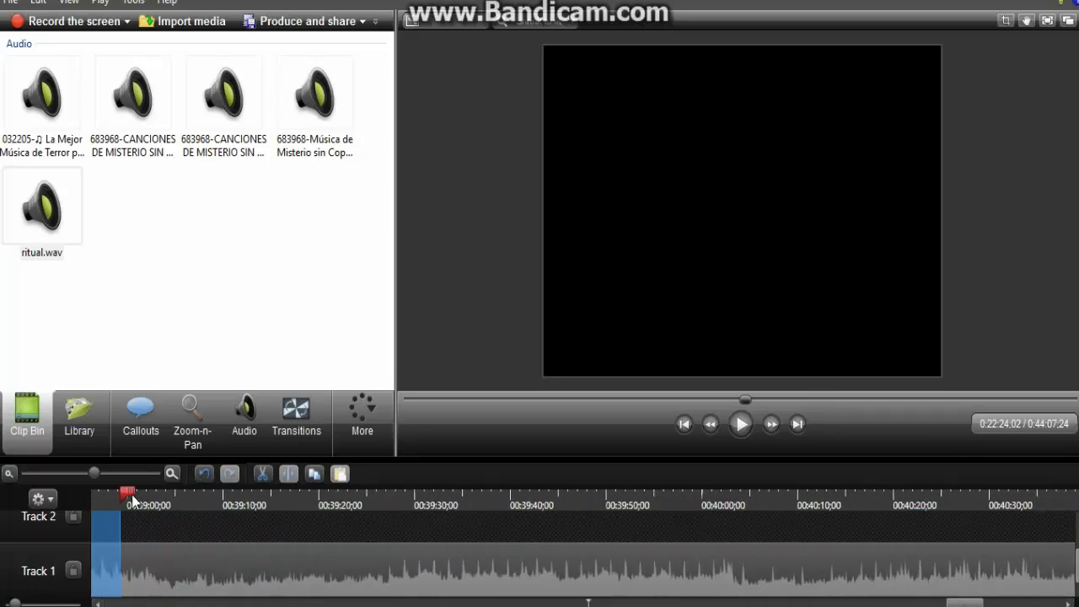
mouse_move(131, 494)
mouse_down()
mouse_move(690, 562)
mouse_move(991, 493)
mouse_move(1050, 496)
mouse_up()
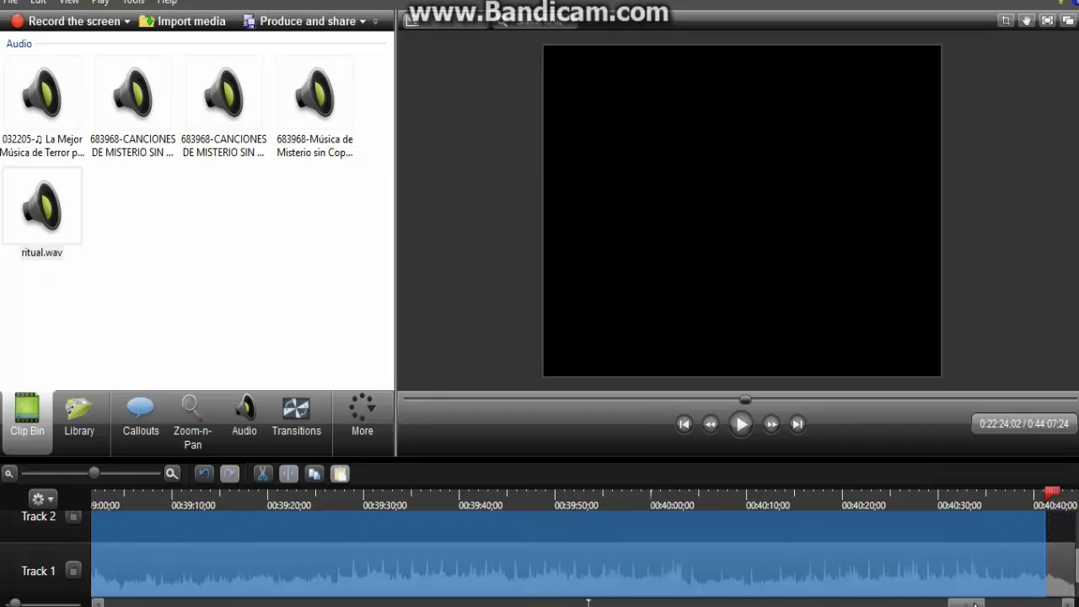
scroll(585, 548, right, 10)
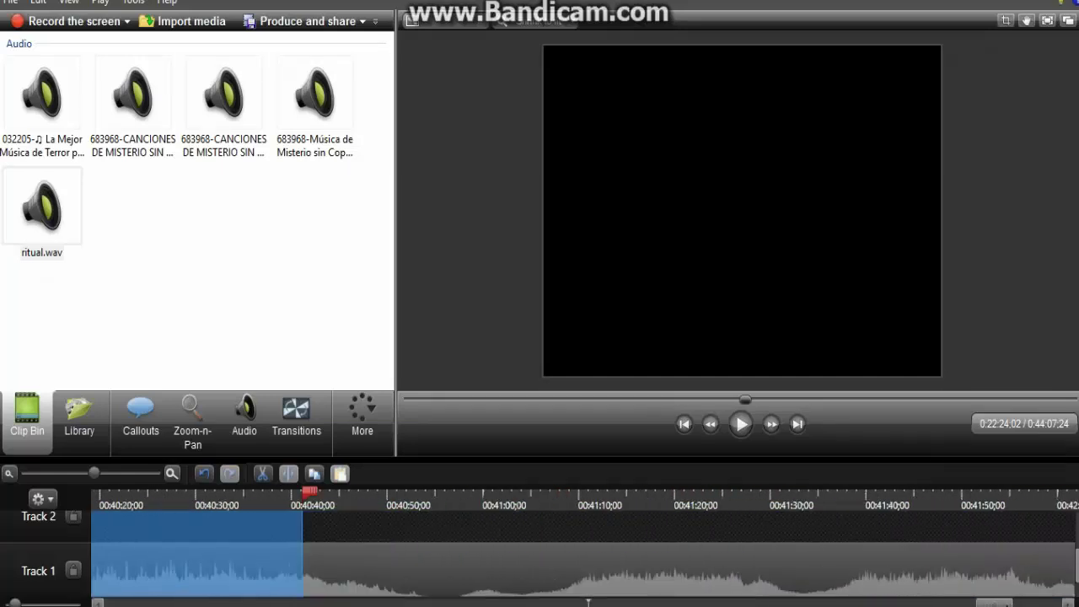
scroll(573, 508, left, 1)
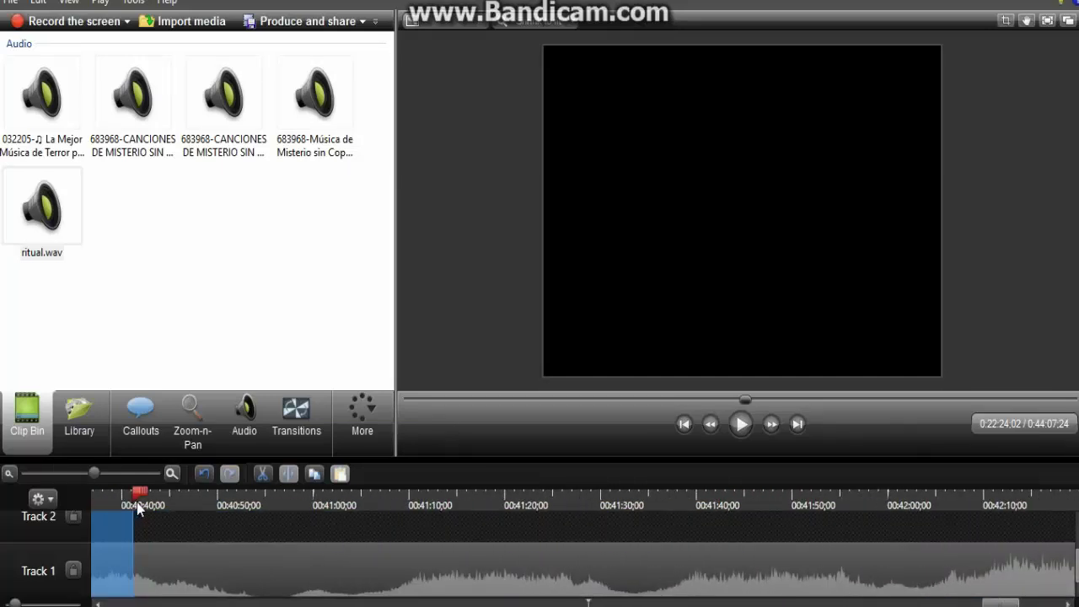
mouse_move(140, 498)
mouse_down()
mouse_move(256, 527)
mouse_move(812, 571)
mouse_move(1036, 498)
mouse_move(1077, 499)
mouse_up()
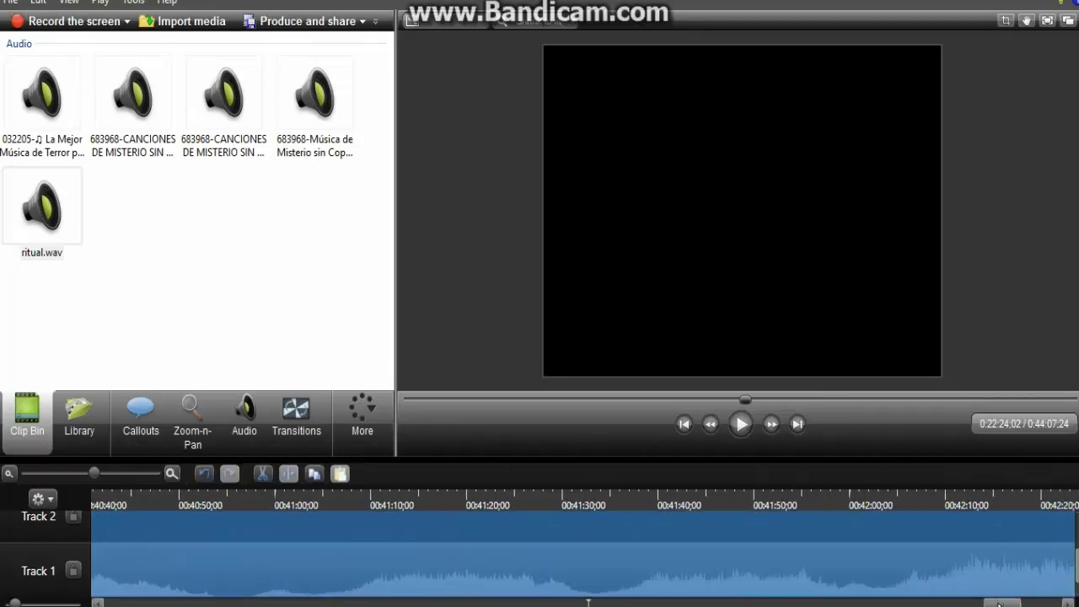
drag(998, 604, 1020, 600)
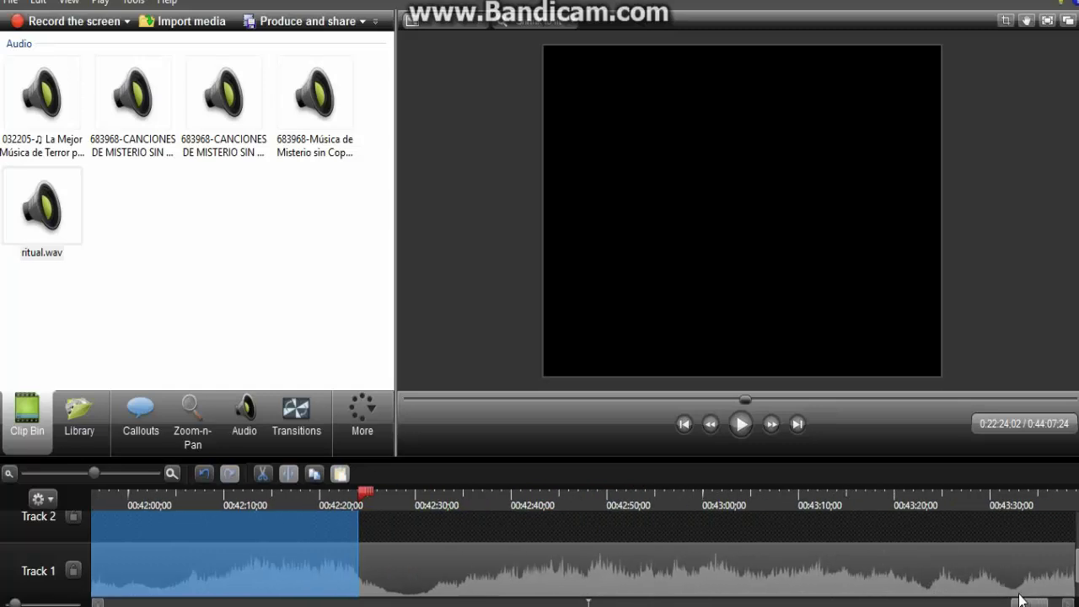
drag(361, 495, 1077, 497)
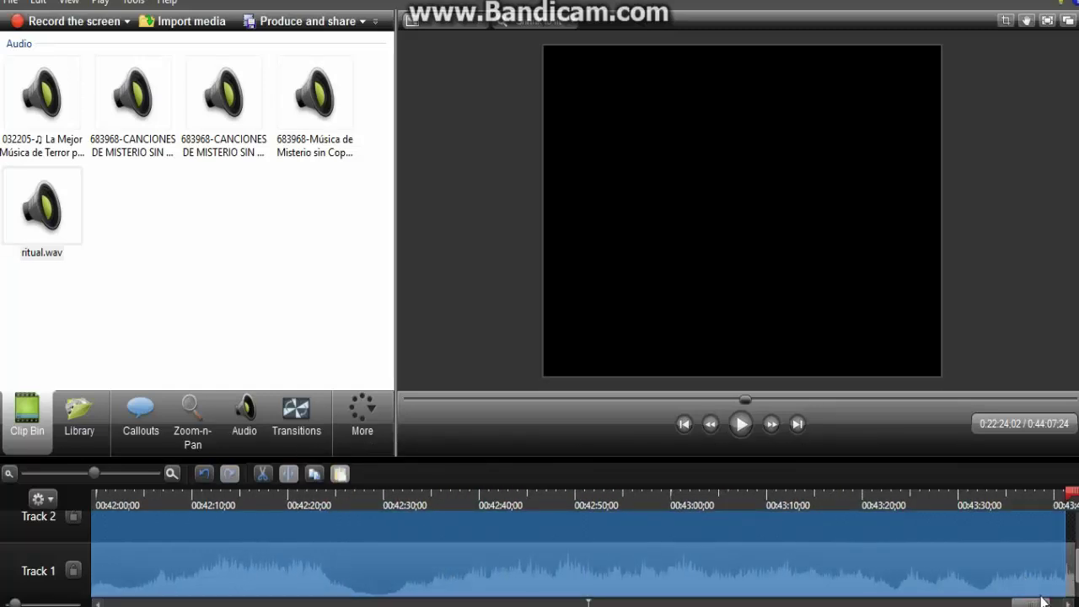
drag(1050, 600, 1063, 600)
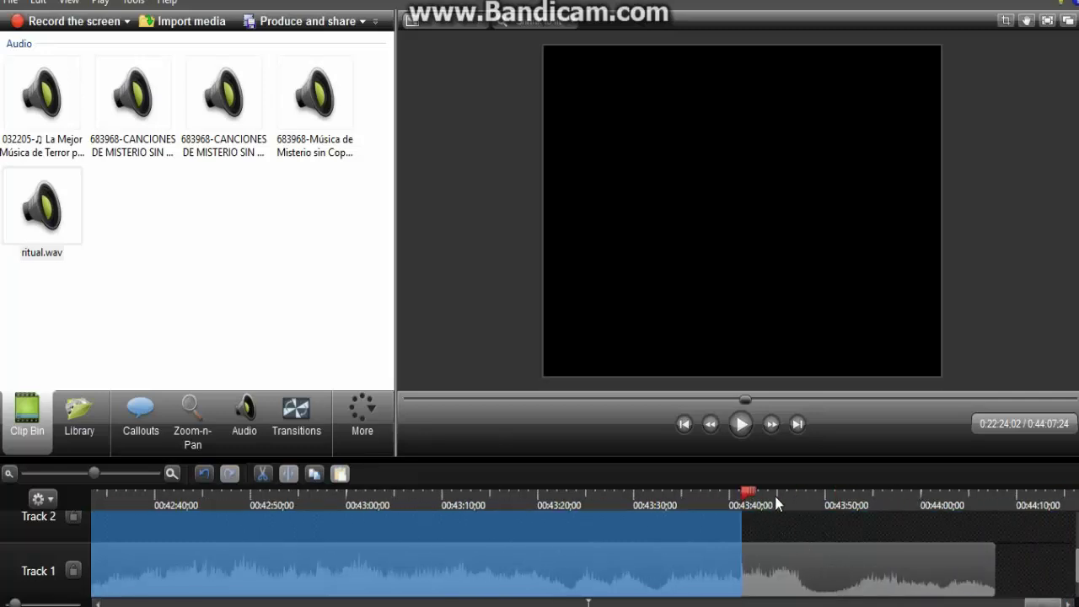
drag(747, 491, 823, 491)
drag(895, 536, 1005, 550)
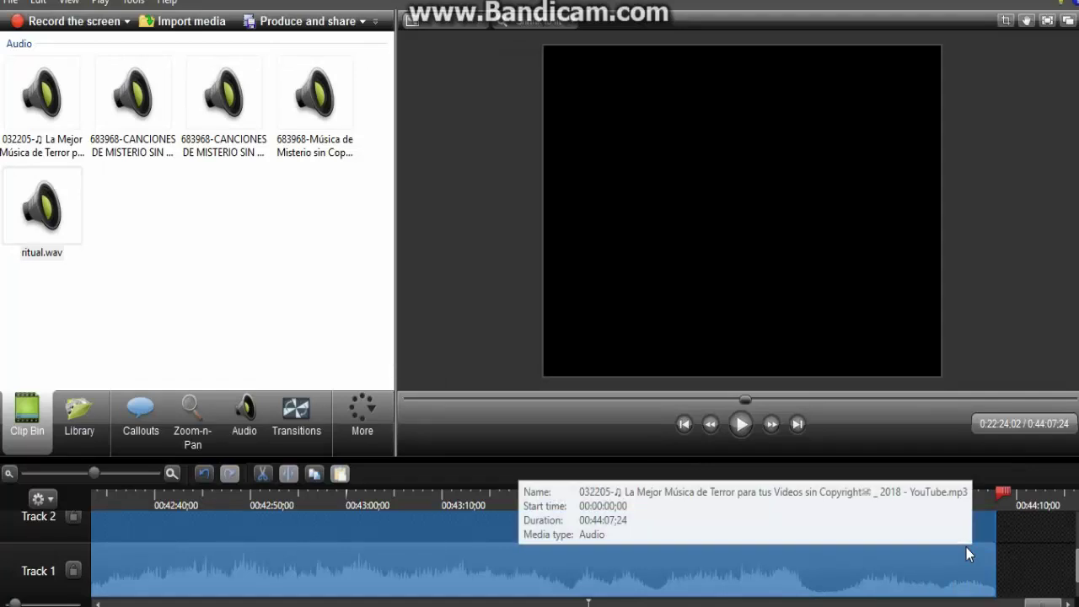
key(Delete)
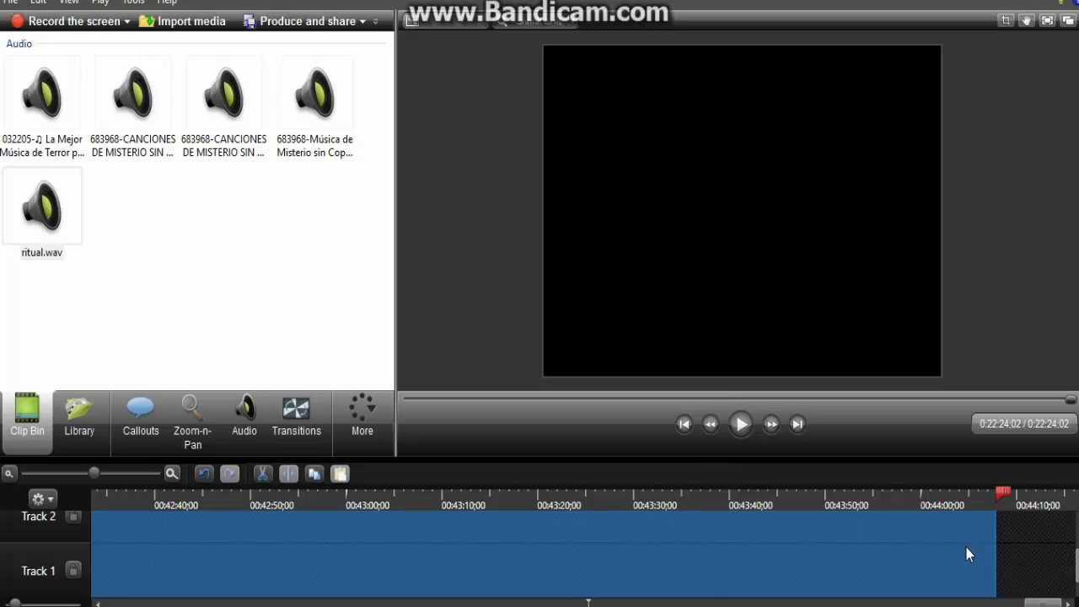
Clear the timeline selection and preview the ending of both audio tracks from 0:22:22;00.
right_click(934, 571)
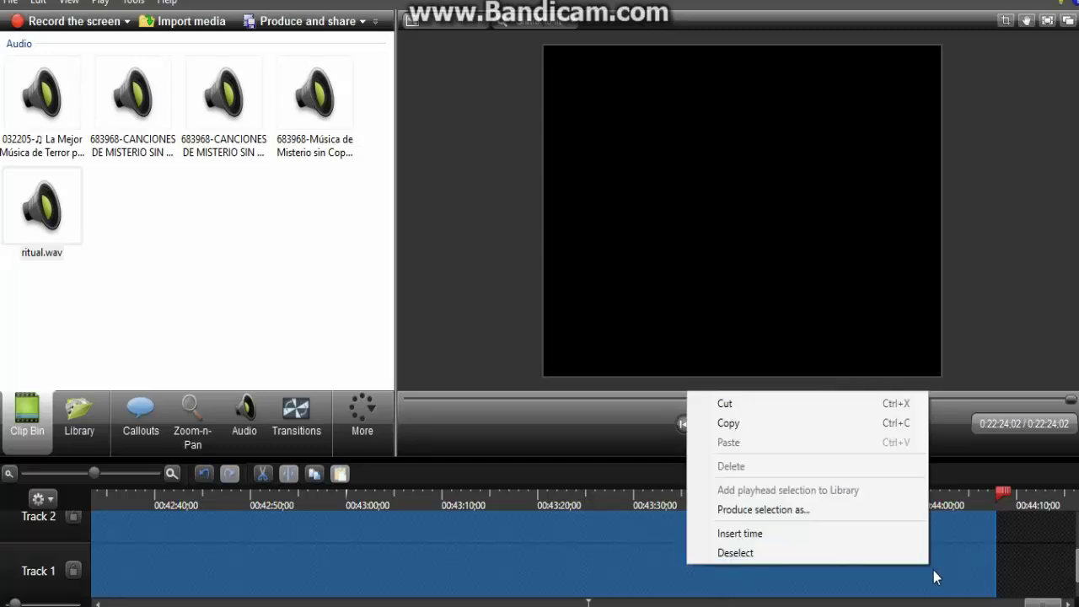
click(749, 552)
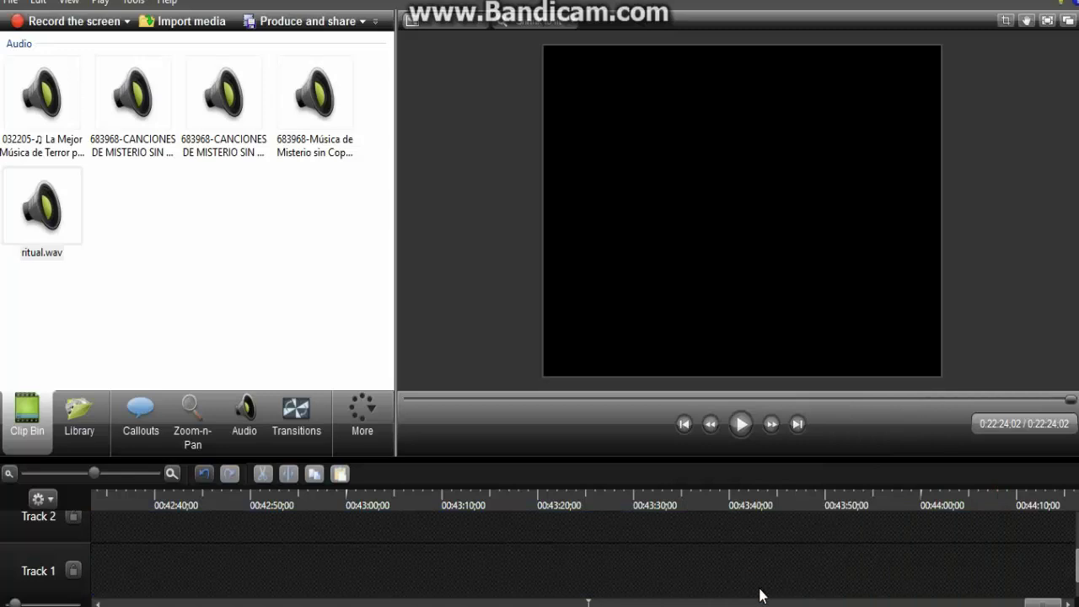
mouse_move(1038, 604)
mouse_down()
mouse_move(977, 603)
mouse_move(1028, 603)
mouse_up()
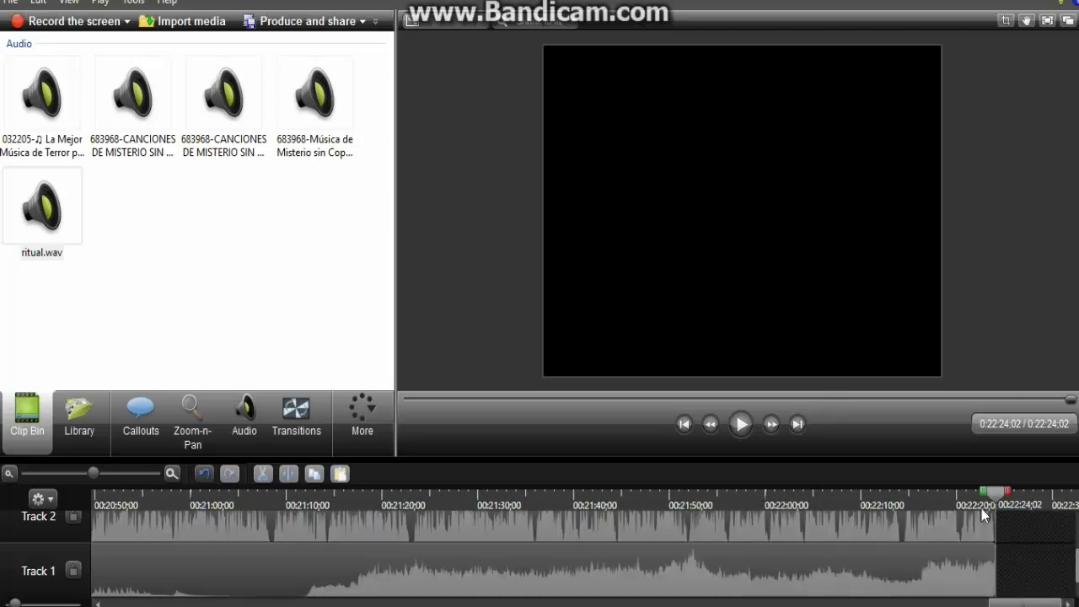
drag(995, 499, 974, 492)
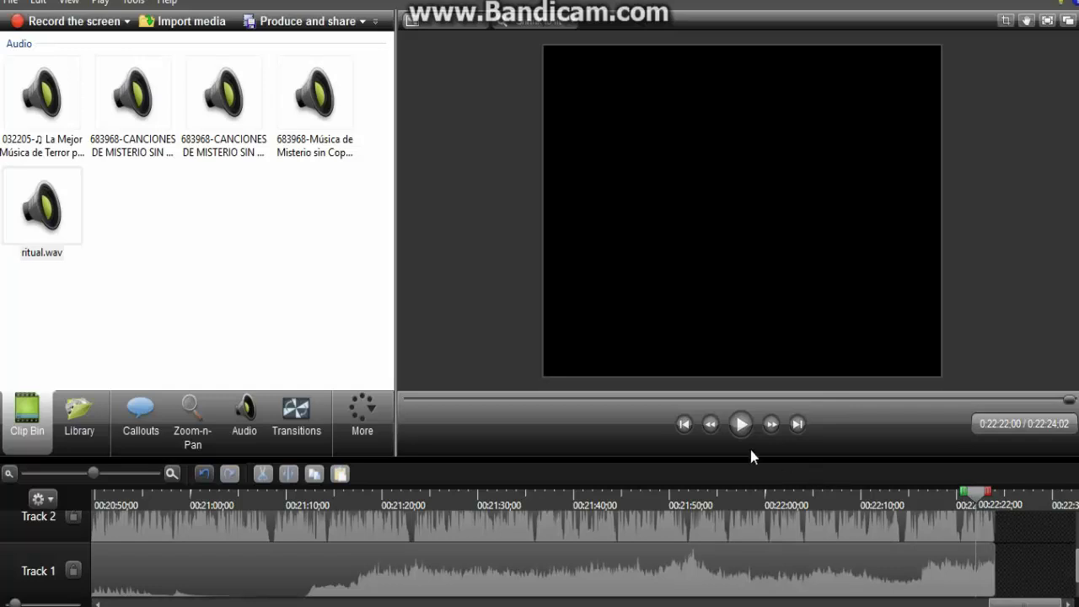
click(731, 426)
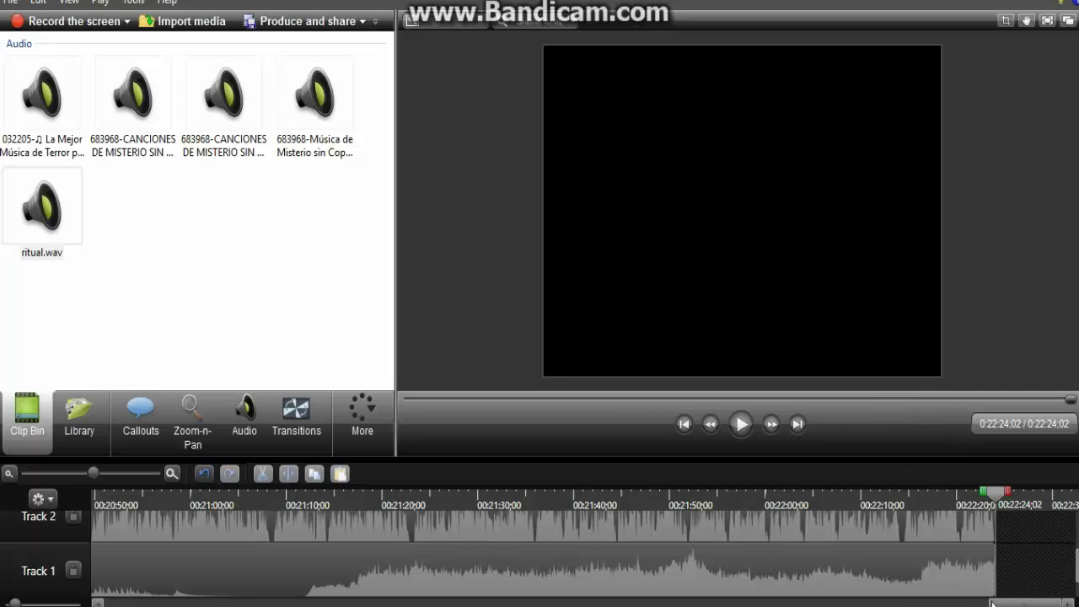
Return the playhead to the start of the timeline, at 0:00:00;00.
scroll(686, 573, left, 10)
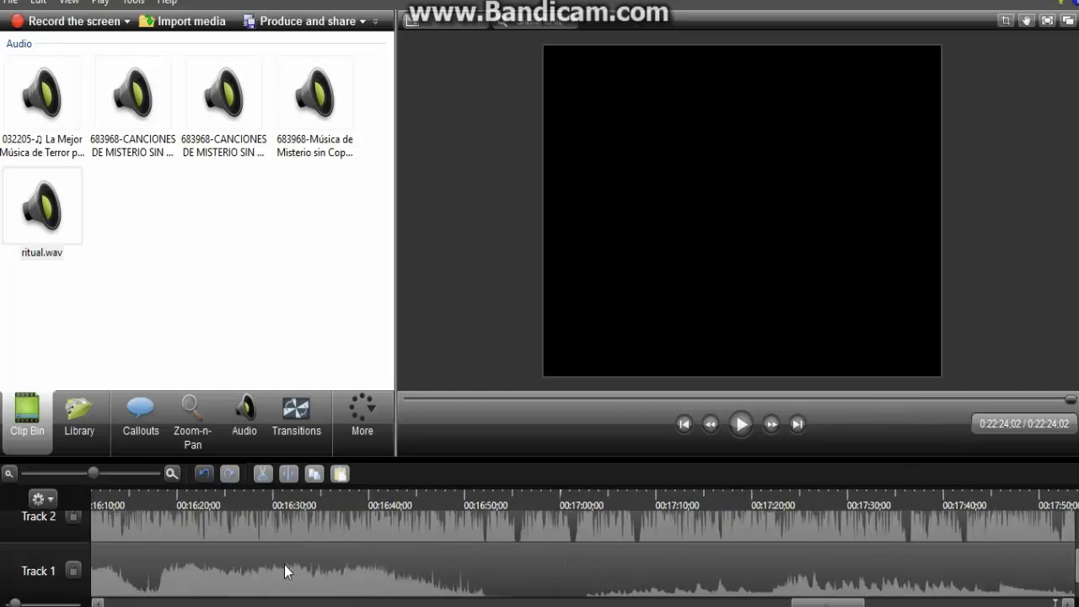
scroll(284, 565, left, 20)
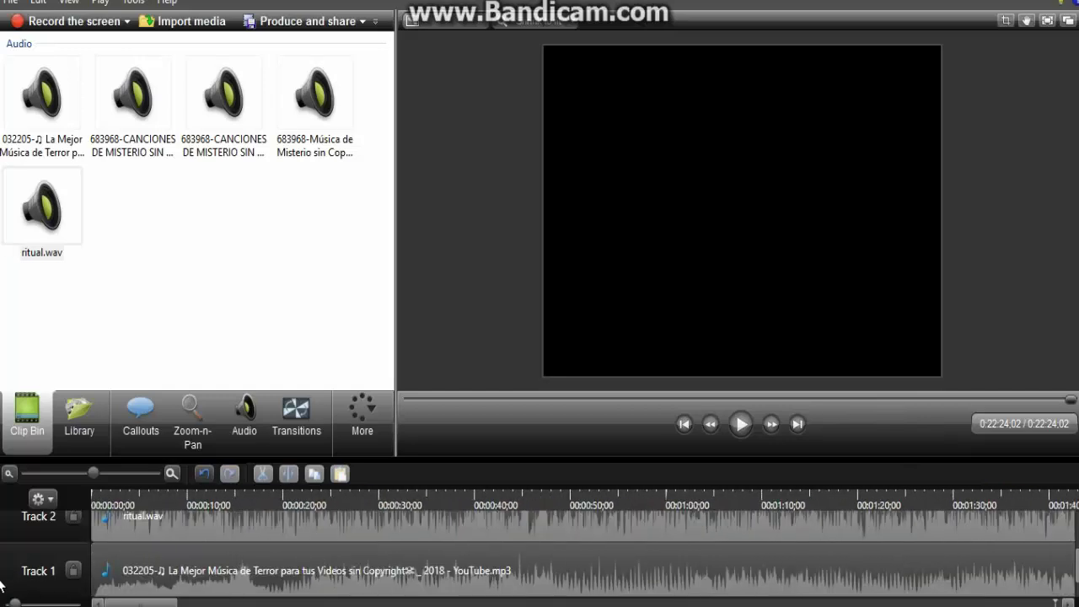
click(100, 504)
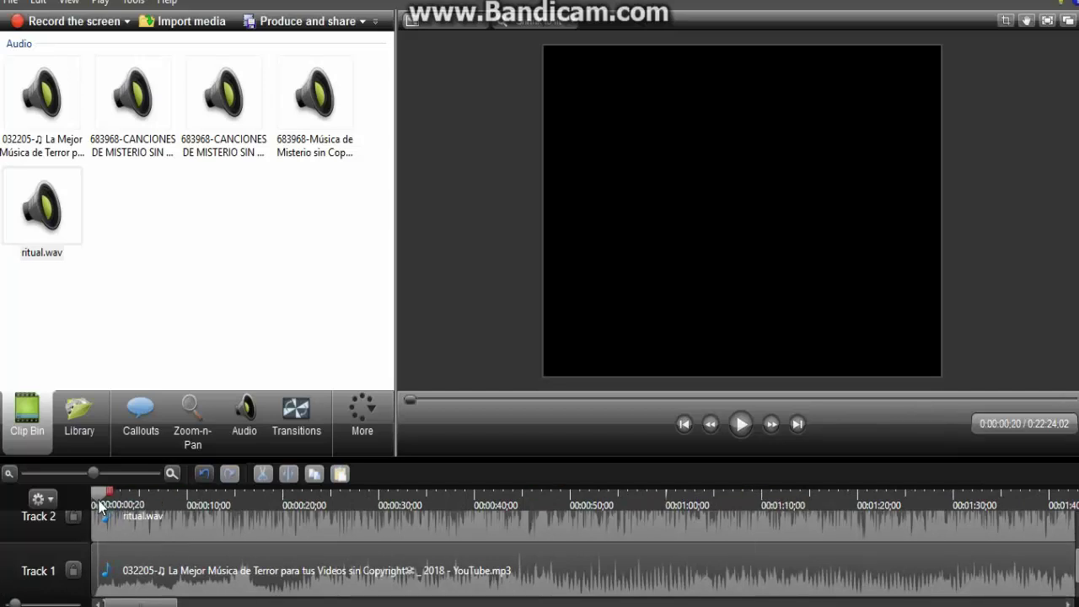
drag(99, 504, 78, 508)
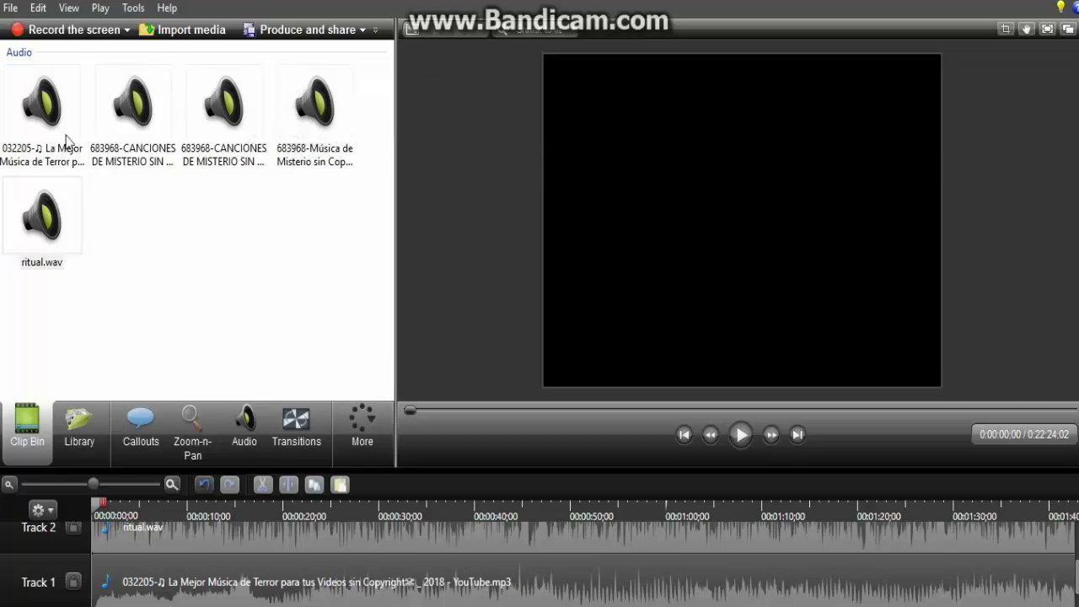
drag(120, 225, 292, 294)
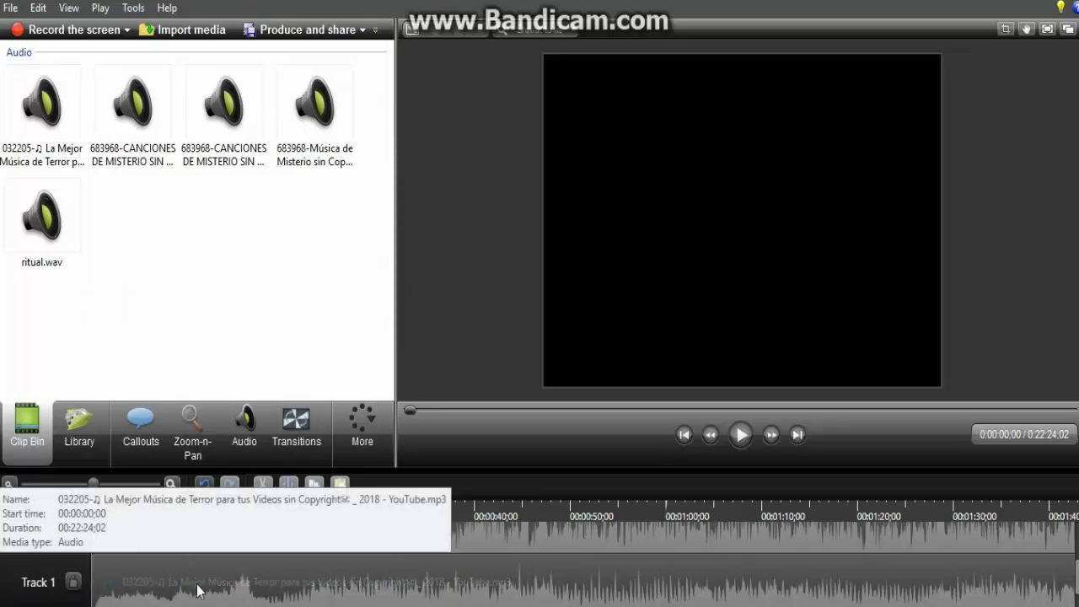
Lower the volume of the whole background music clip on Track 1 to near the bottom of its range.
click(272, 598)
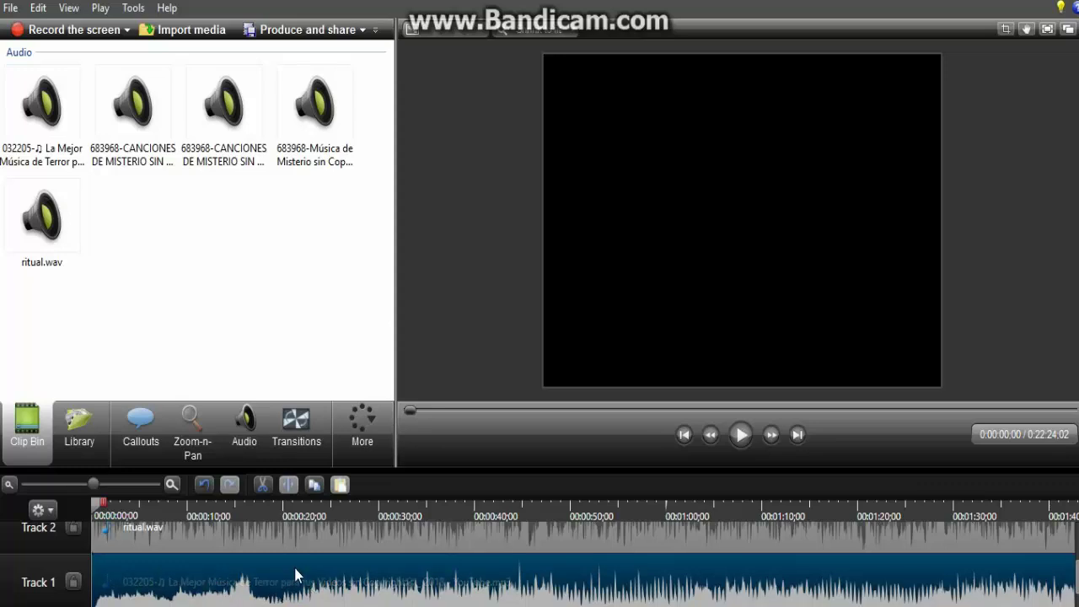
click(240, 446)
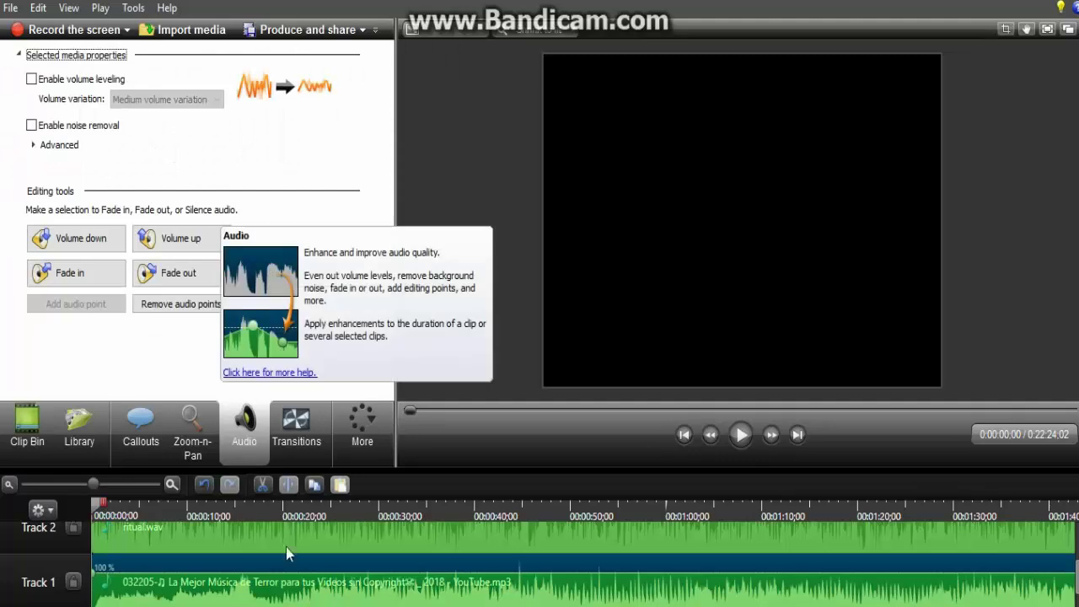
scroll(297, 561, up, 1)
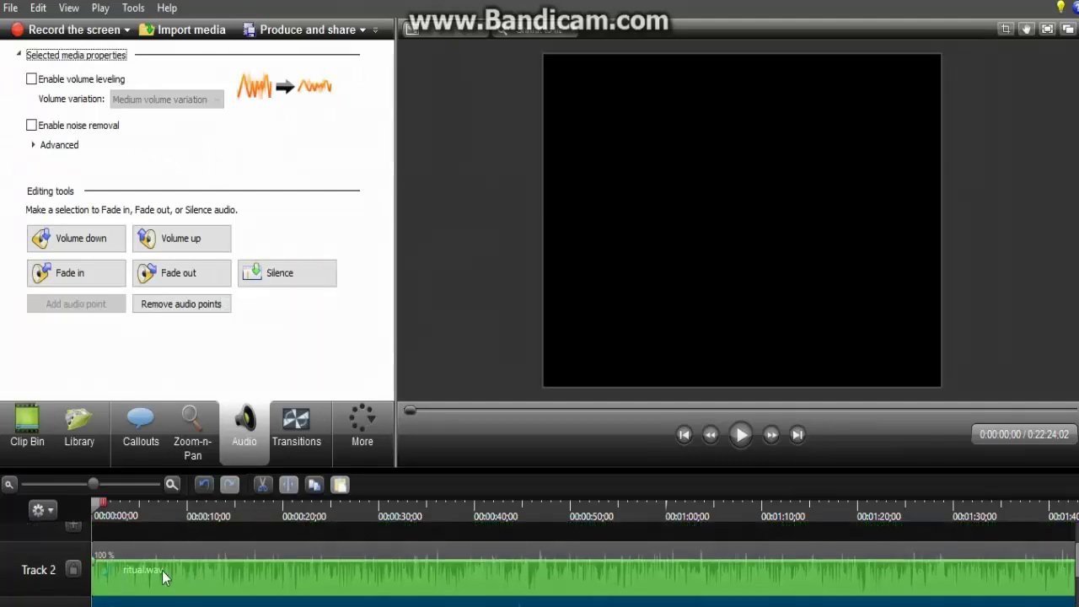
scroll(150, 560, down, 1)
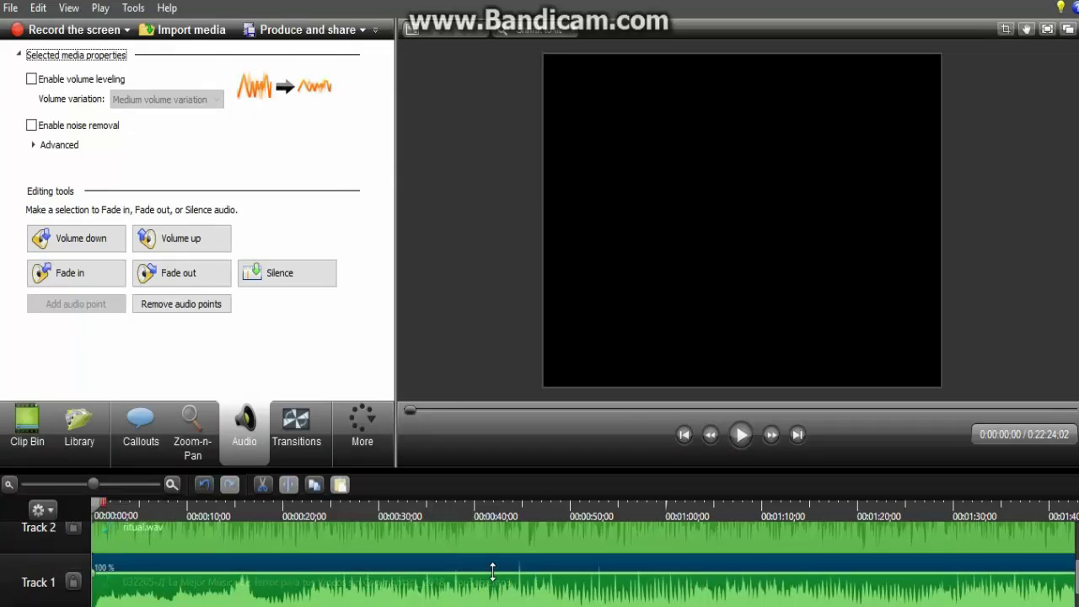
drag(493, 570, 489, 597)
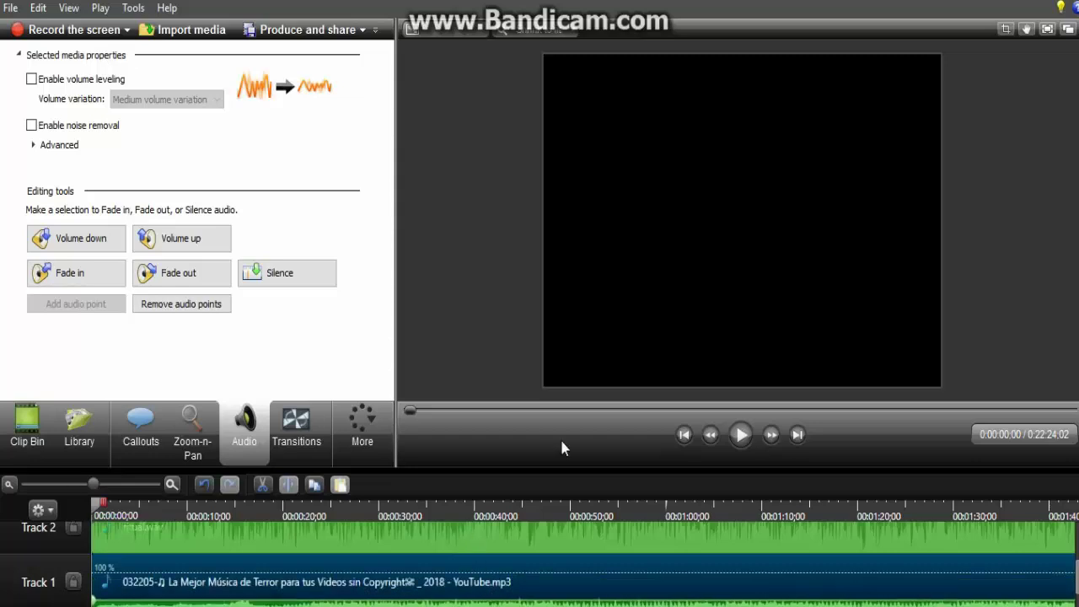
Preview the narration together with the quieter music from the start of the timeline to 0:00:14;09.
click(739, 435)
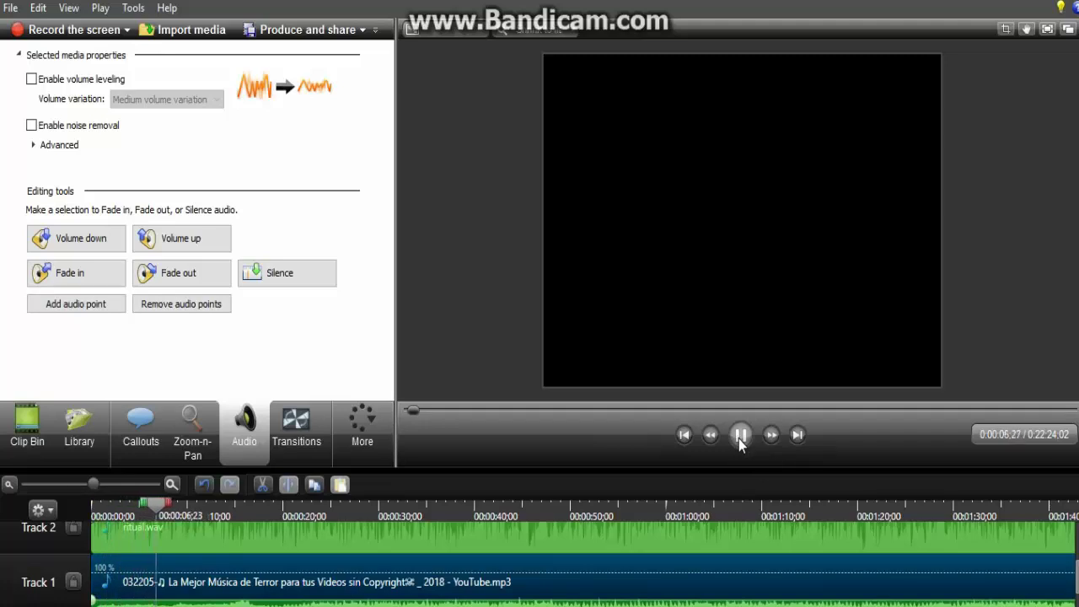
click(739, 435)
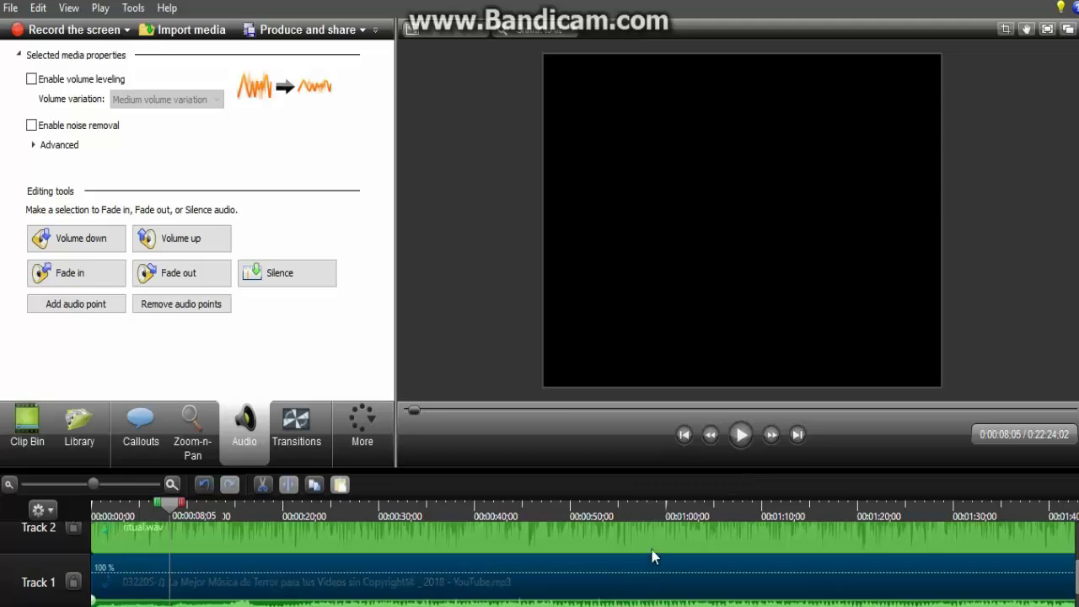
click(741, 436)
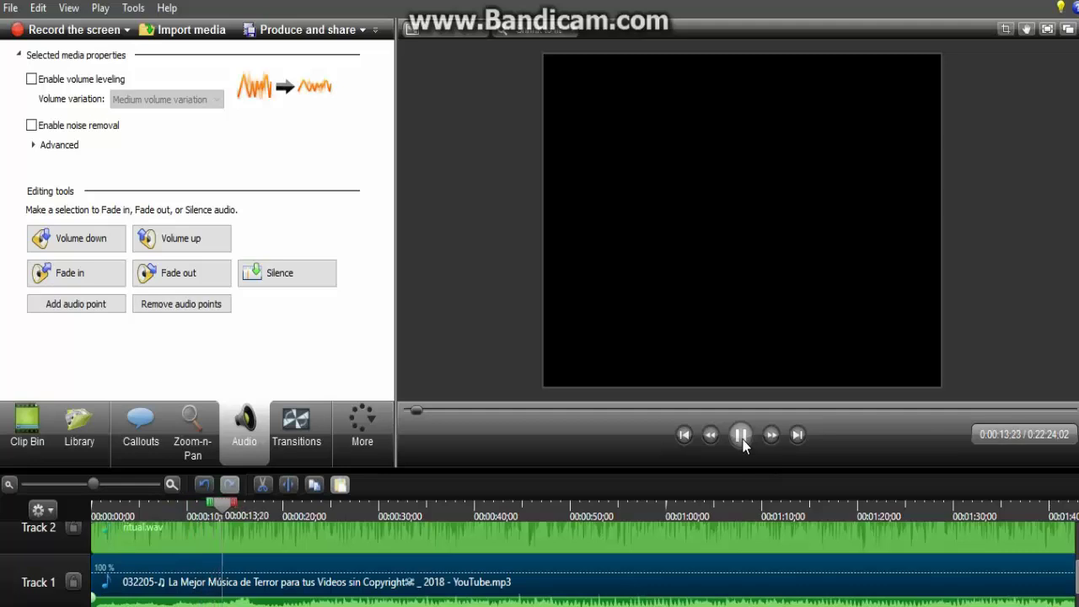
click(741, 435)
Slightly lower the volume of ritual.wav on Track 2 and preview the mix from 0:00:14;09 to 0:00:20;23.
scroll(650, 560, up, 1)
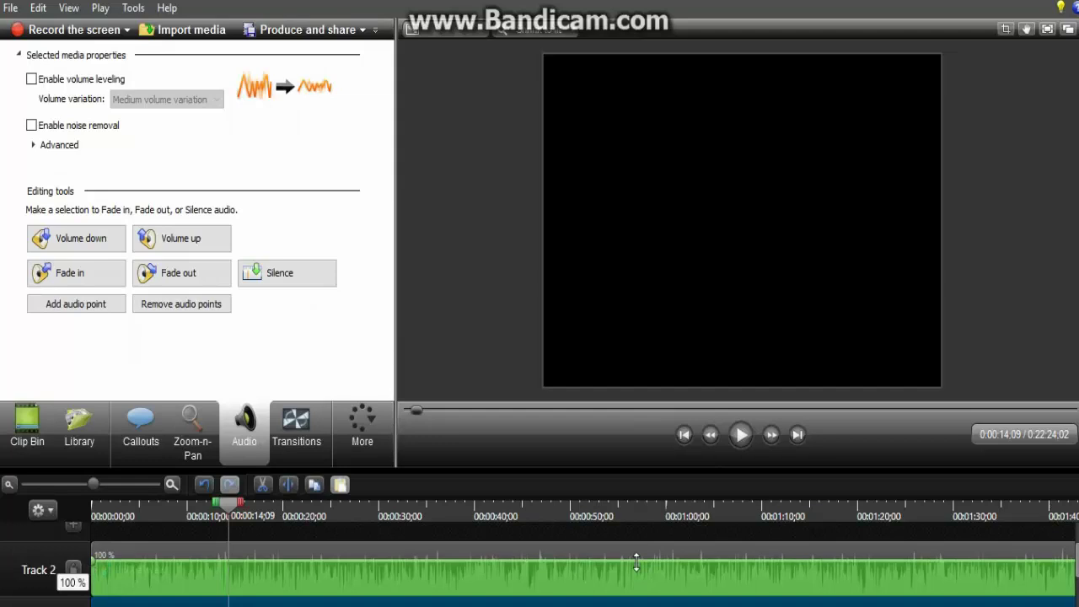
drag(636, 560, 638, 569)
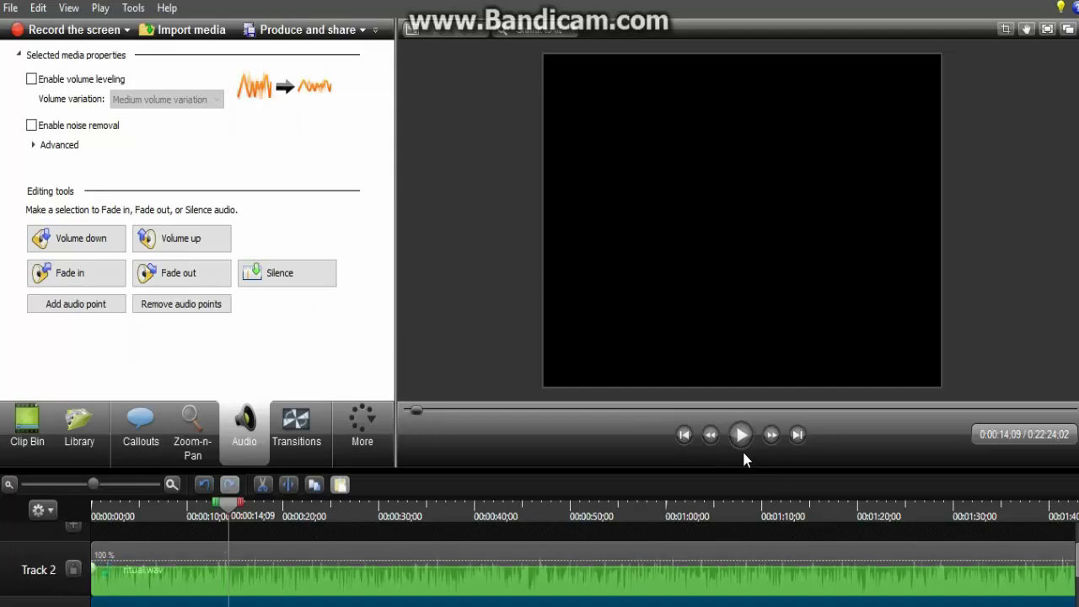
click(742, 441)
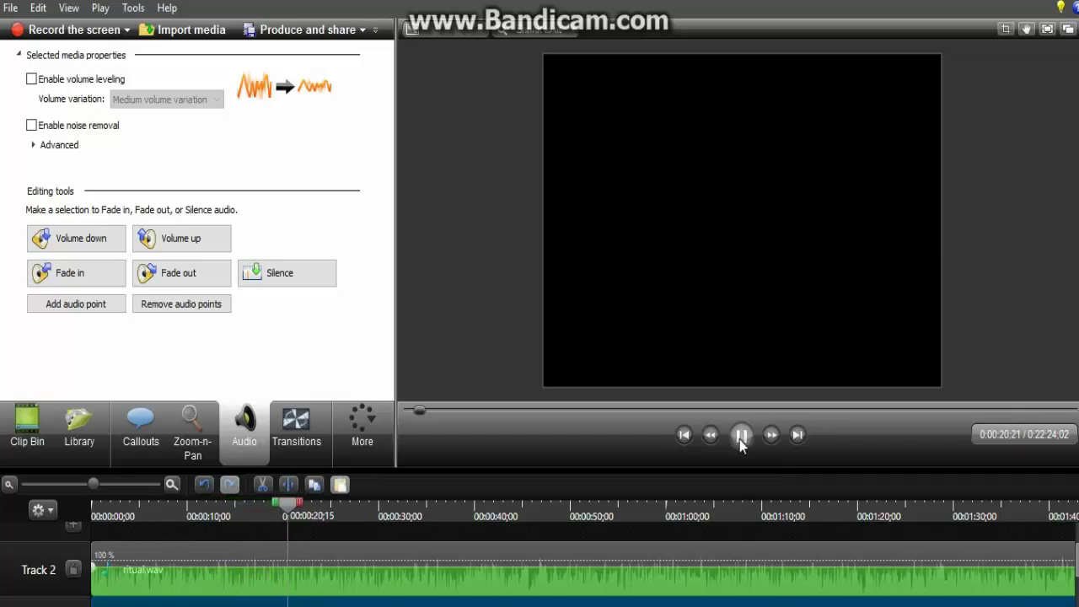
click(739, 437)
scroll(687, 566, down, 1)
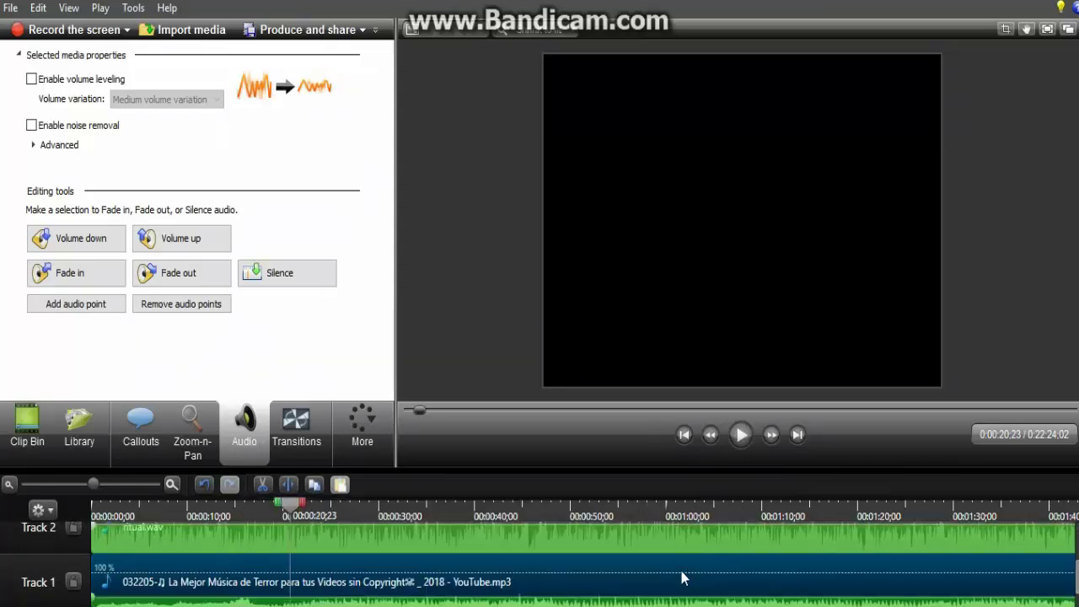
scroll(682, 577, up, 2)
scroll(683, 577, down, 1)
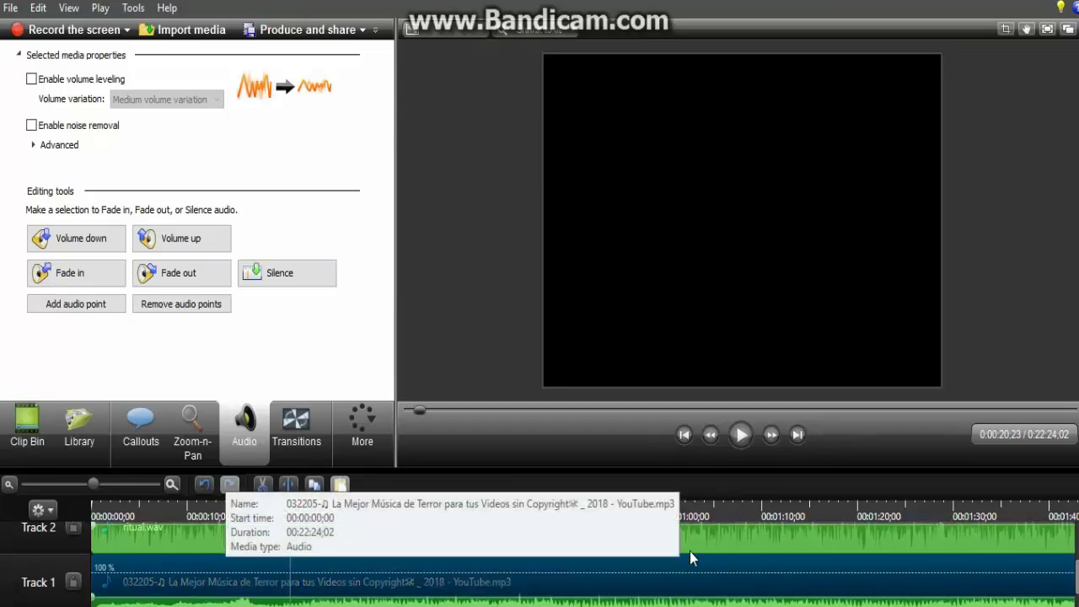
Show the Clip Bin media again and move the playhead from 0:00:20;23 back to 0:00:00;00.
click(31, 444)
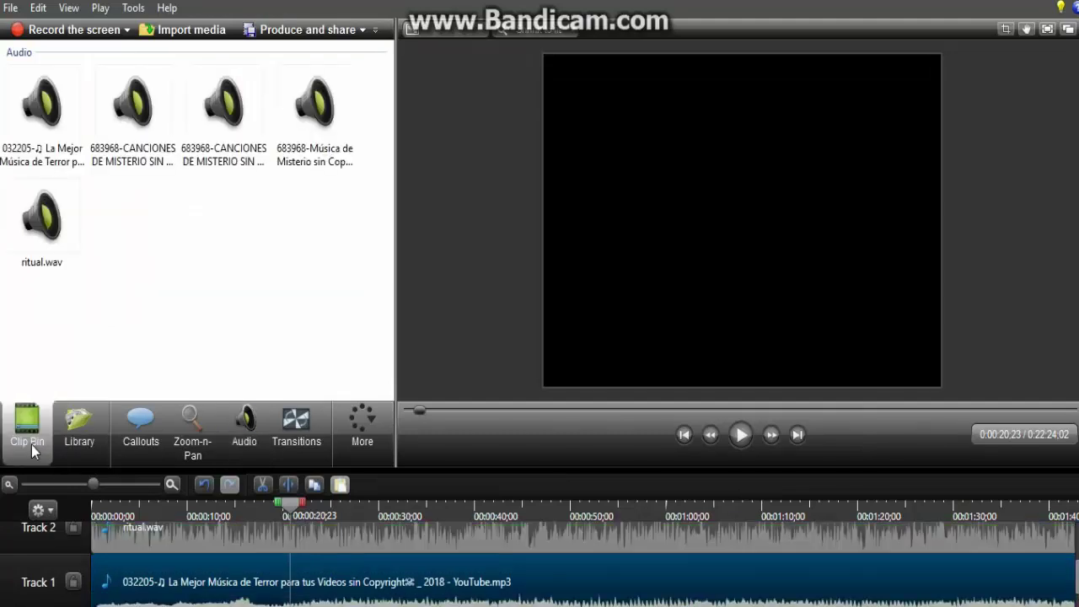
scroll(255, 598, up, 2)
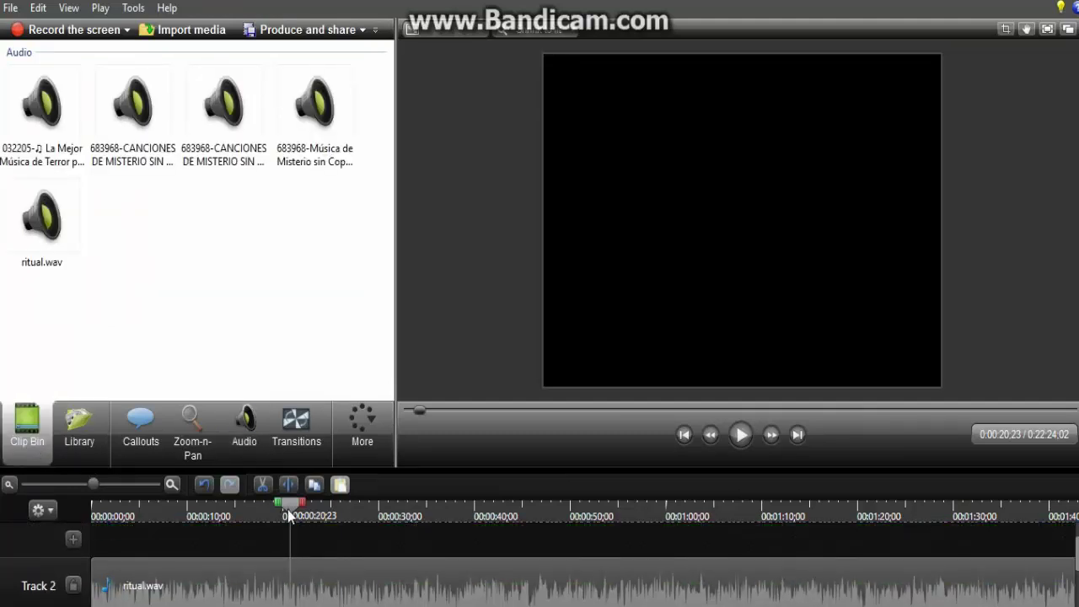
drag(287, 509, 64, 504)
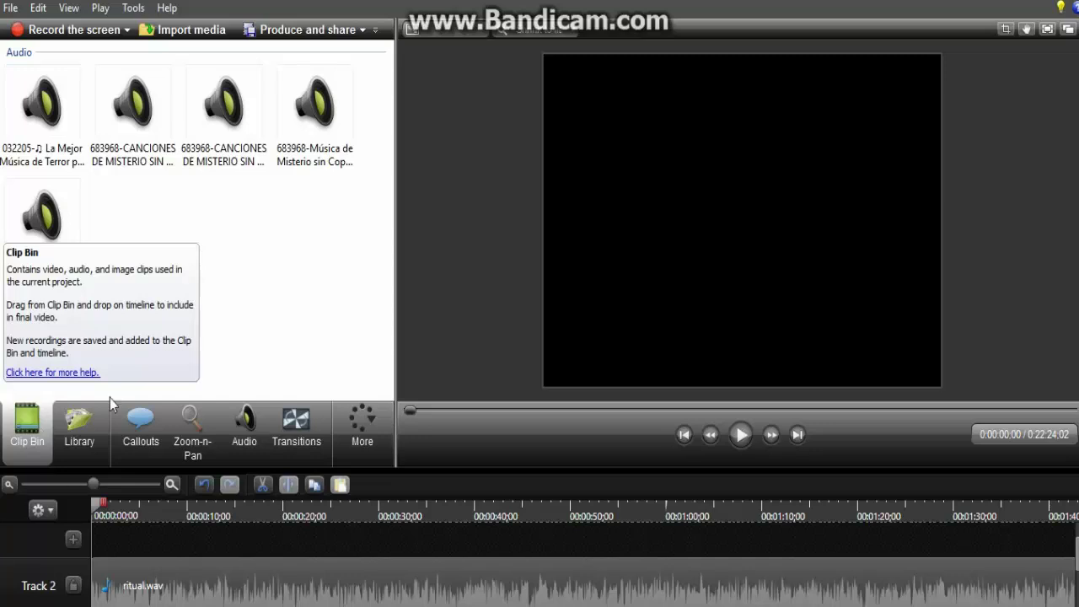
Import the seven horror images descarga and descarga (1) through descarga (6) from the Escritorio folder.
click(183, 32)
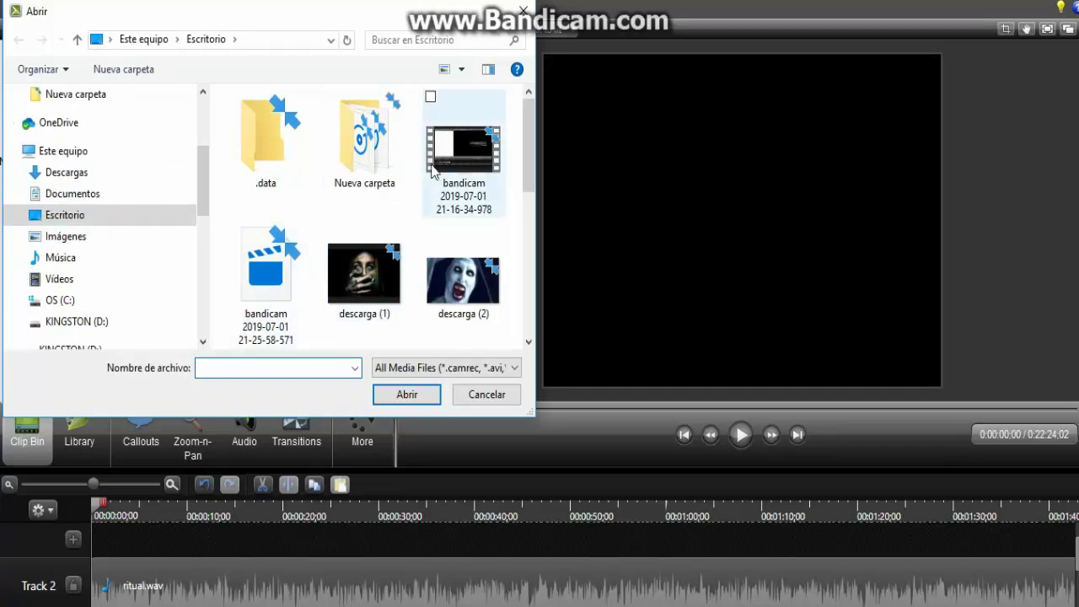
click(331, 229)
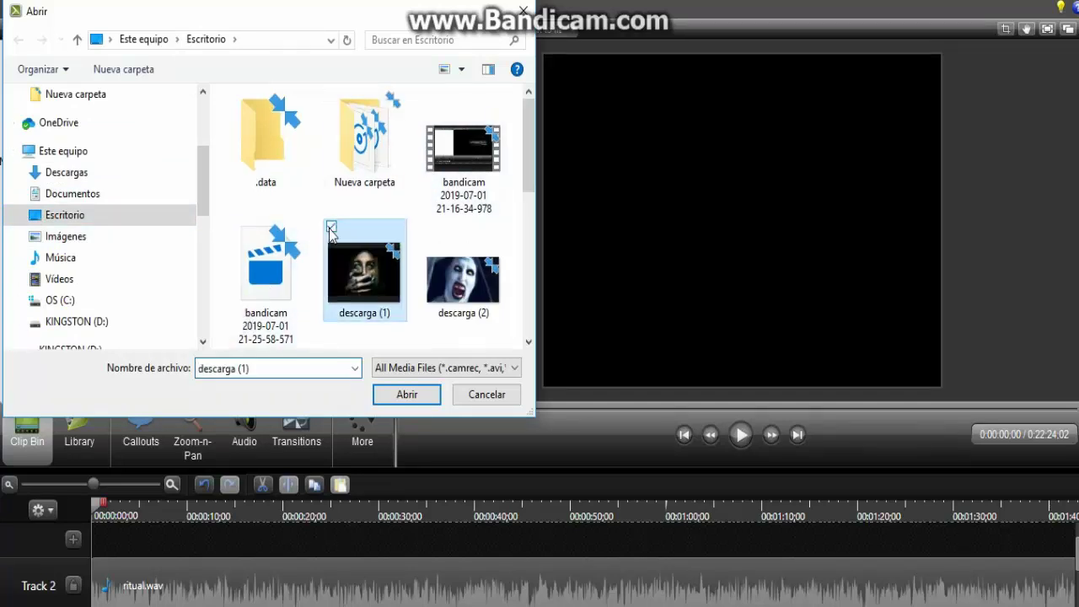
click(431, 227)
scroll(434, 253, down, 1)
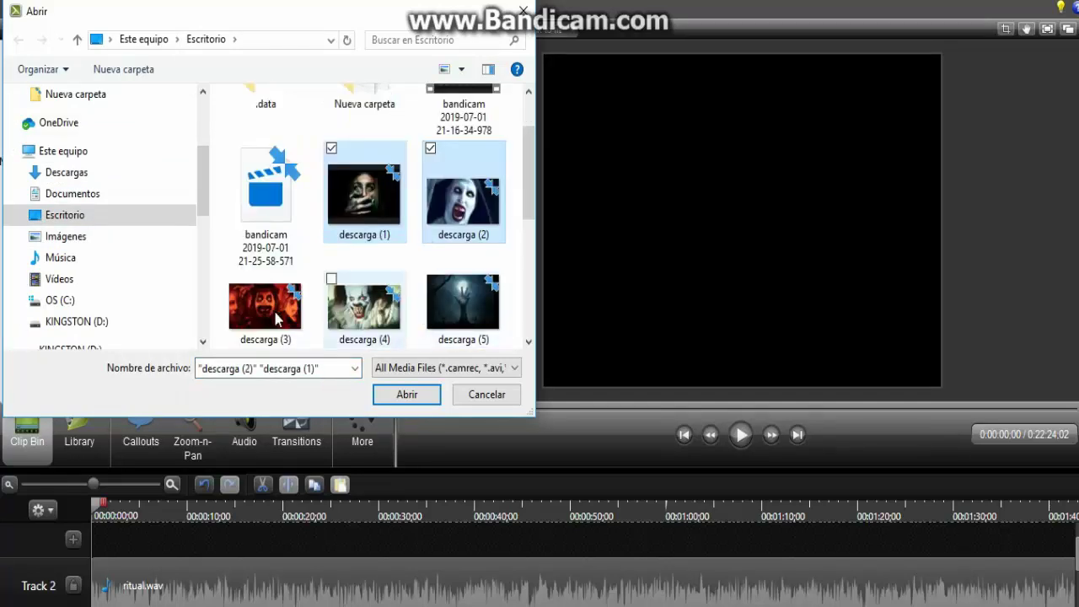
click(235, 284)
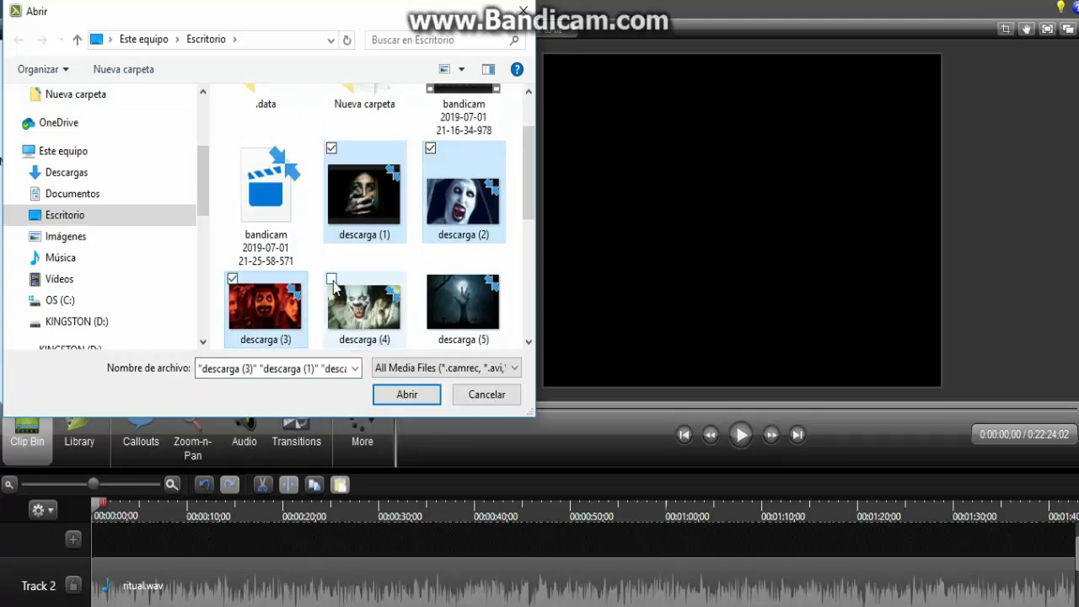
click(335, 283)
click(430, 282)
scroll(409, 293, down, 2)
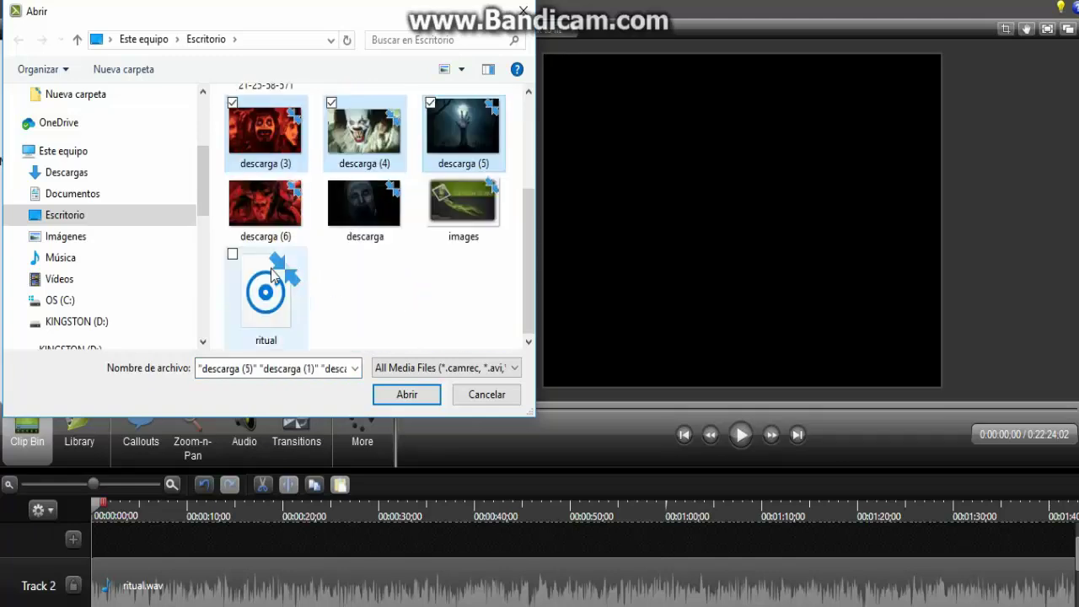
click(235, 187)
click(332, 185)
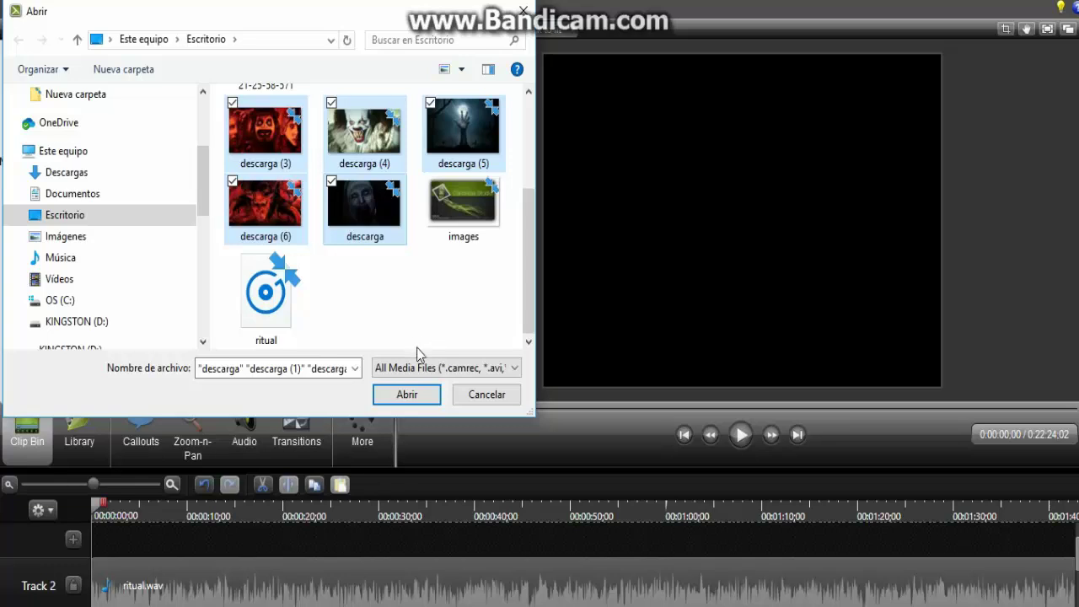
click(419, 393)
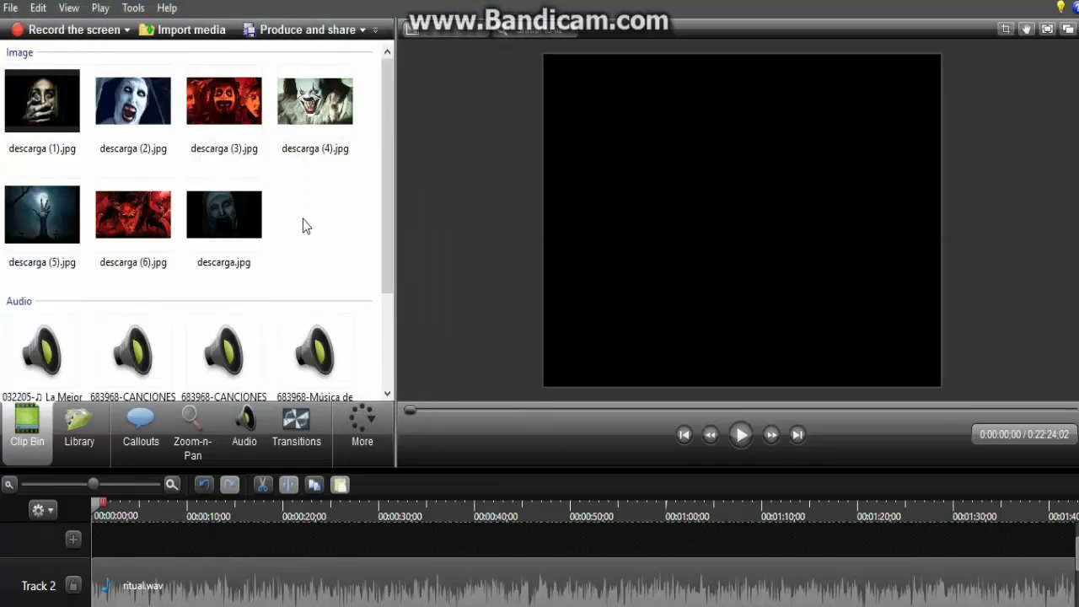
Add an empty third track above the ritual.wav track in the timeline.
click(74, 541)
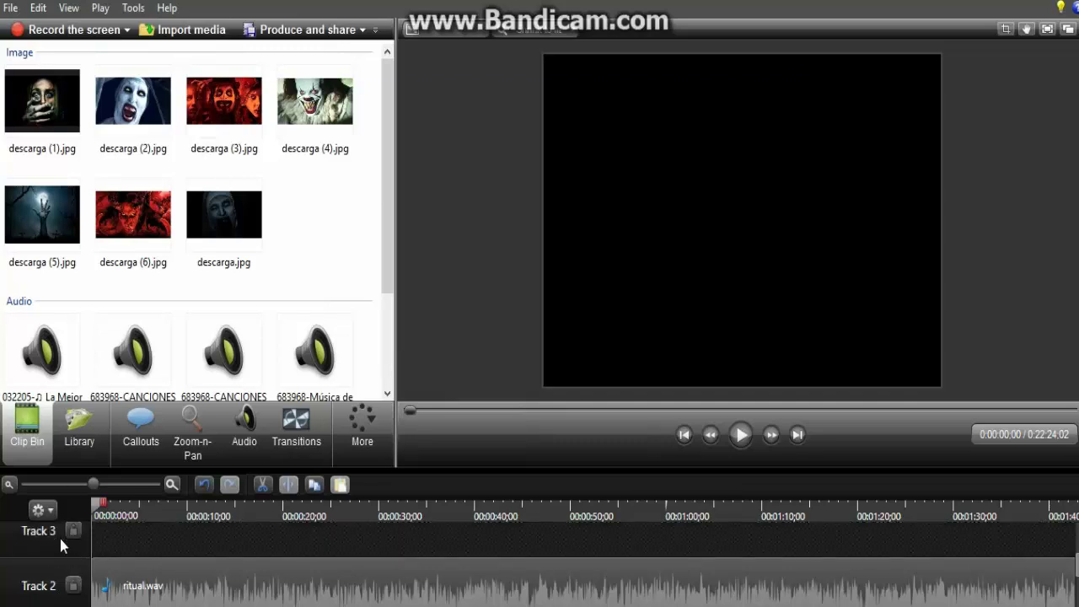
scroll(59, 535, down, 1)
scroll(59, 536, up, 2)
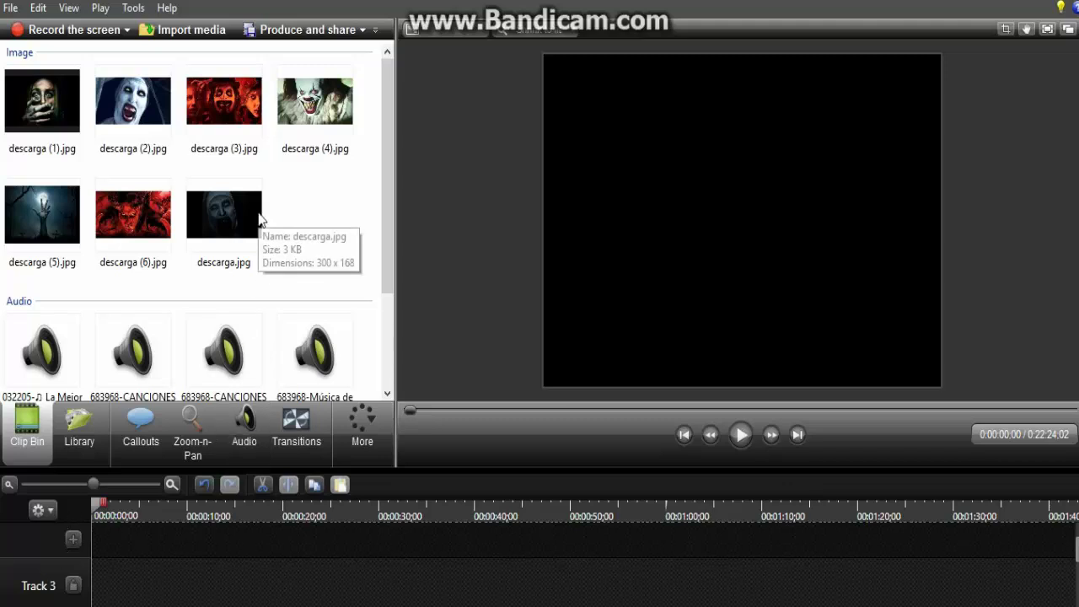
Place descarga (1).jpg on Track 3 and set the video's editing dimensions to 1280 x 720.
click(56, 98)
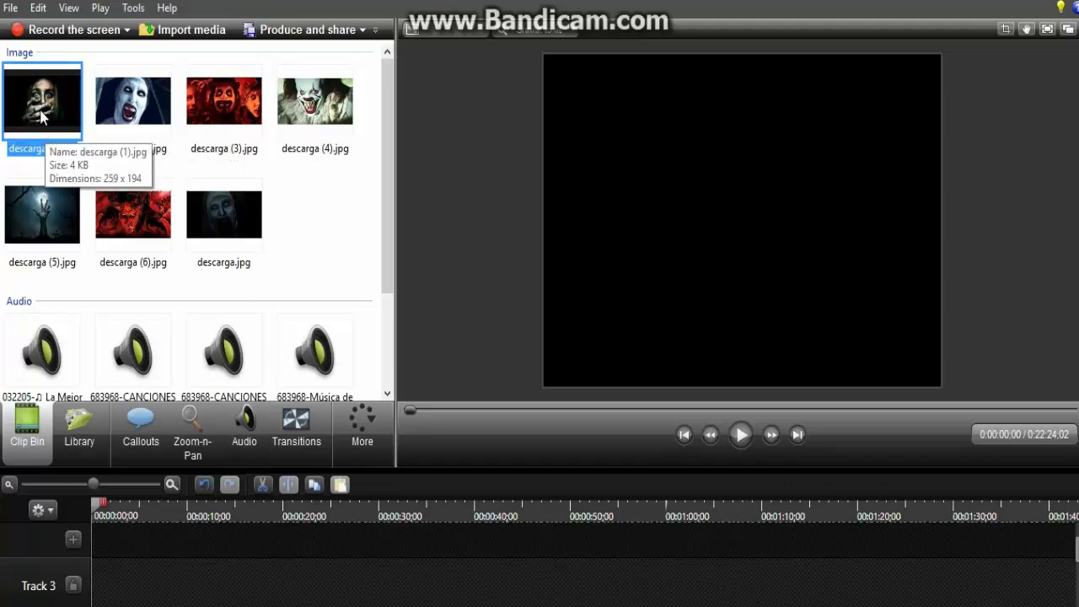
drag(38, 108, 129, 576)
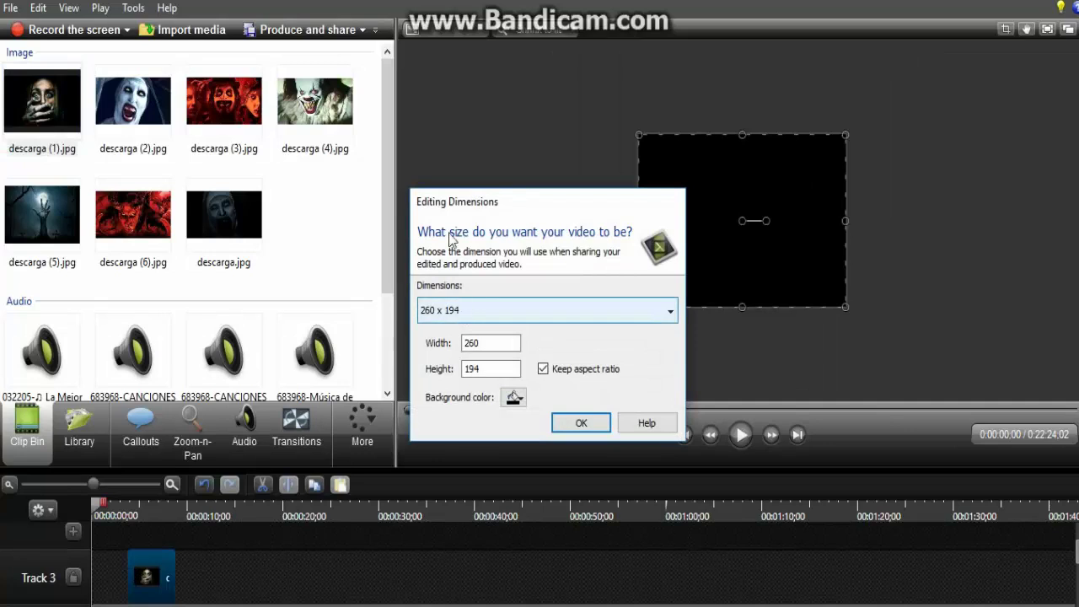
mouse_move(482, 207)
mouse_down()
mouse_move(493, 216)
mouse_move(445, 228)
mouse_move(462, 205)
mouse_up()
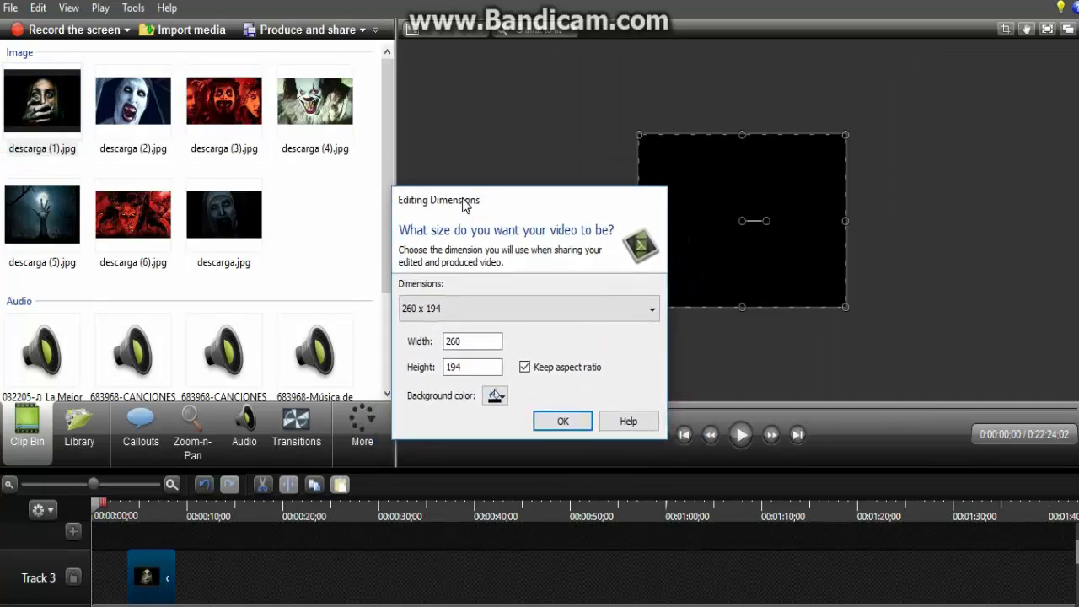
click(464, 310)
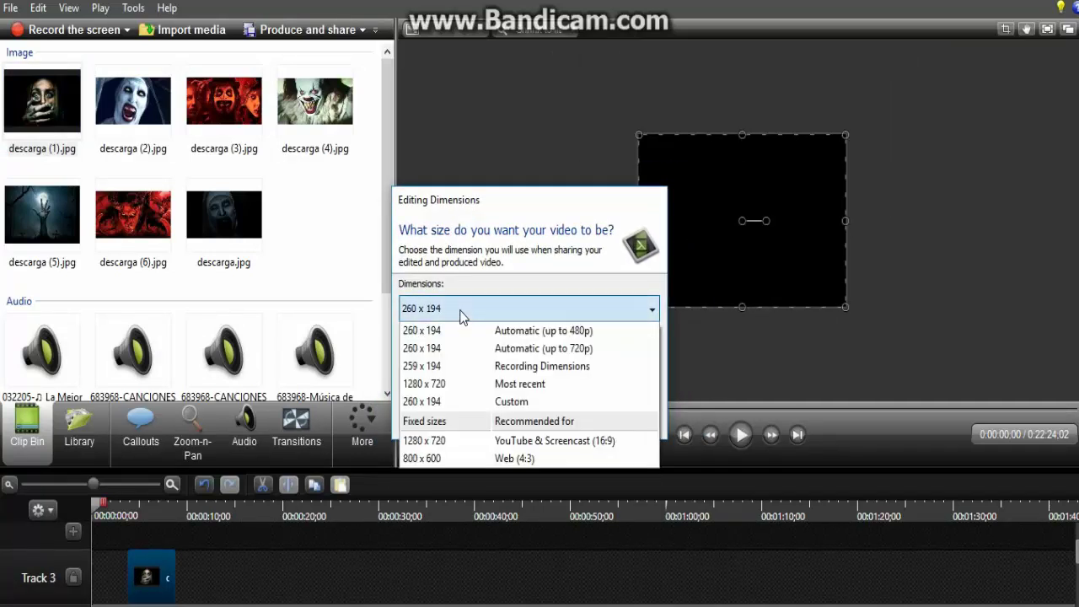
click(424, 441)
click(560, 421)
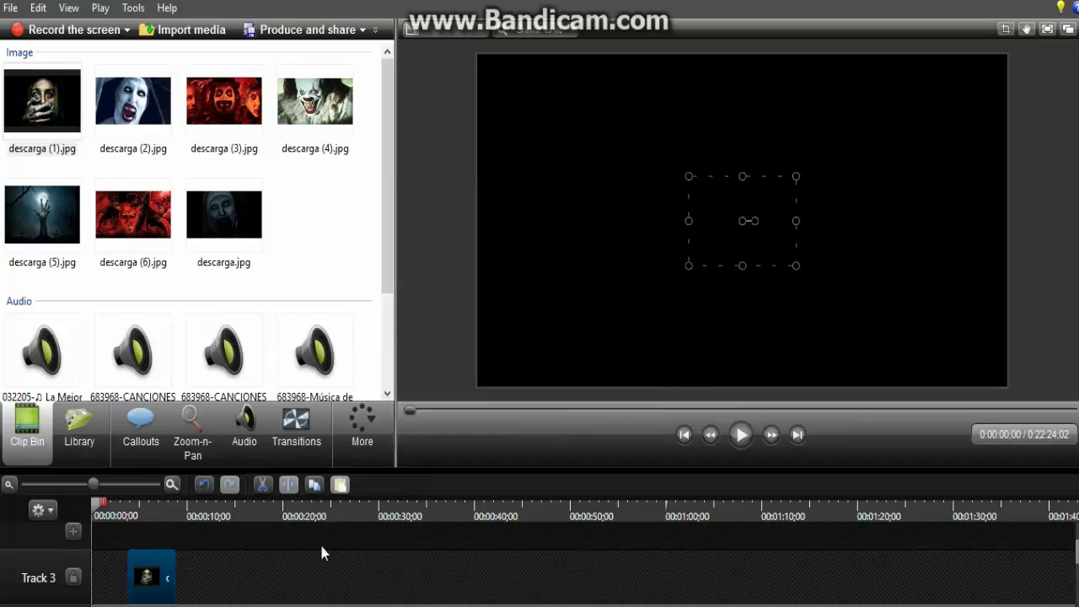
Move the descarga (1).jpg clip to the start of Track 3 and zoom in on it to about 492%.
drag(150, 578, 88, 579)
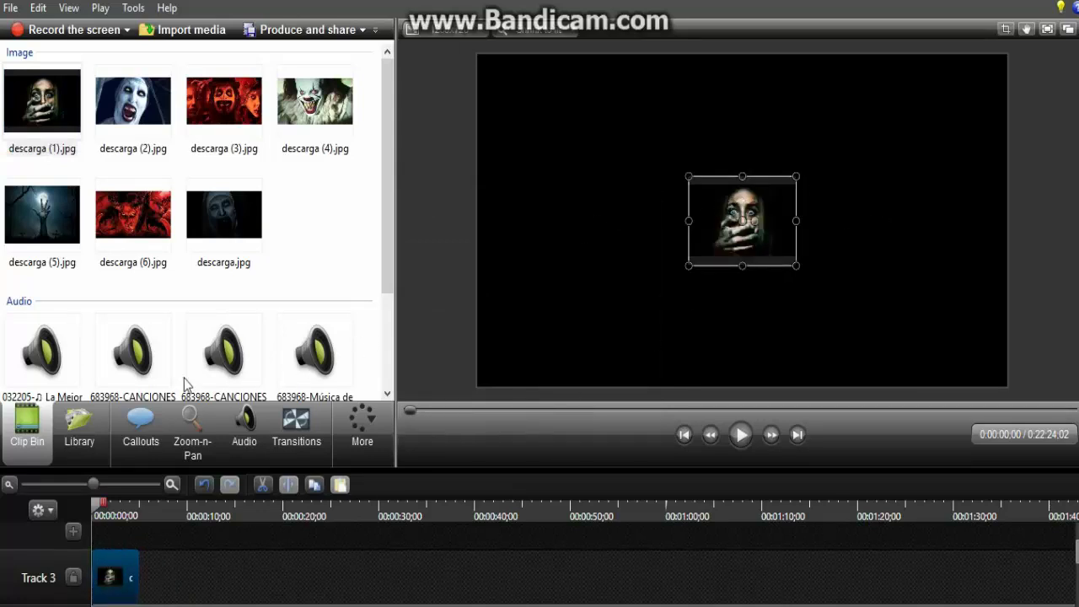
click(181, 426)
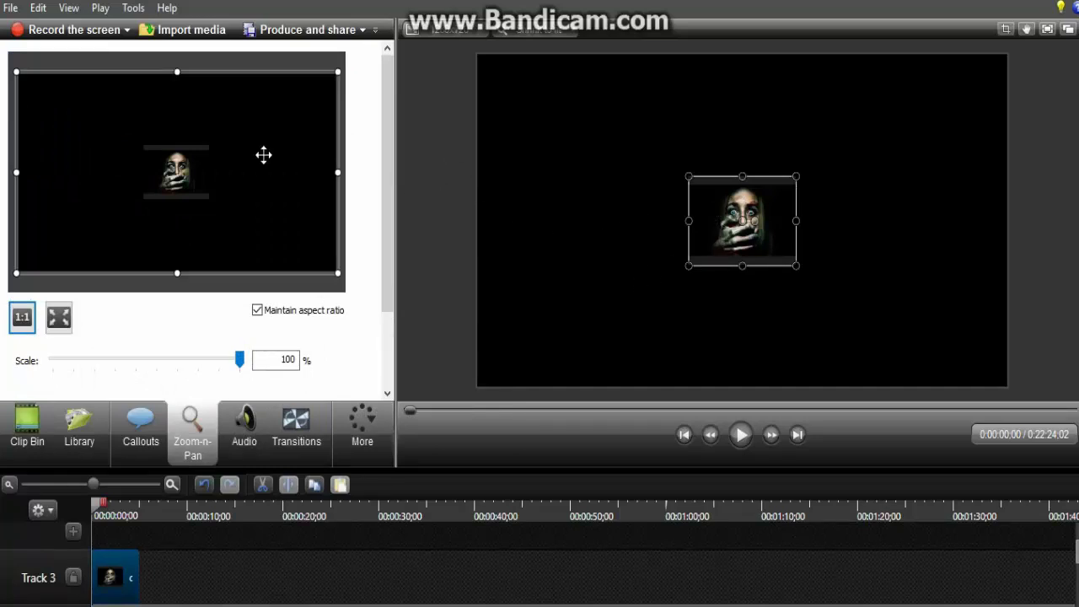
drag(21, 73, 289, 261)
drag(238, 234, 85, 126)
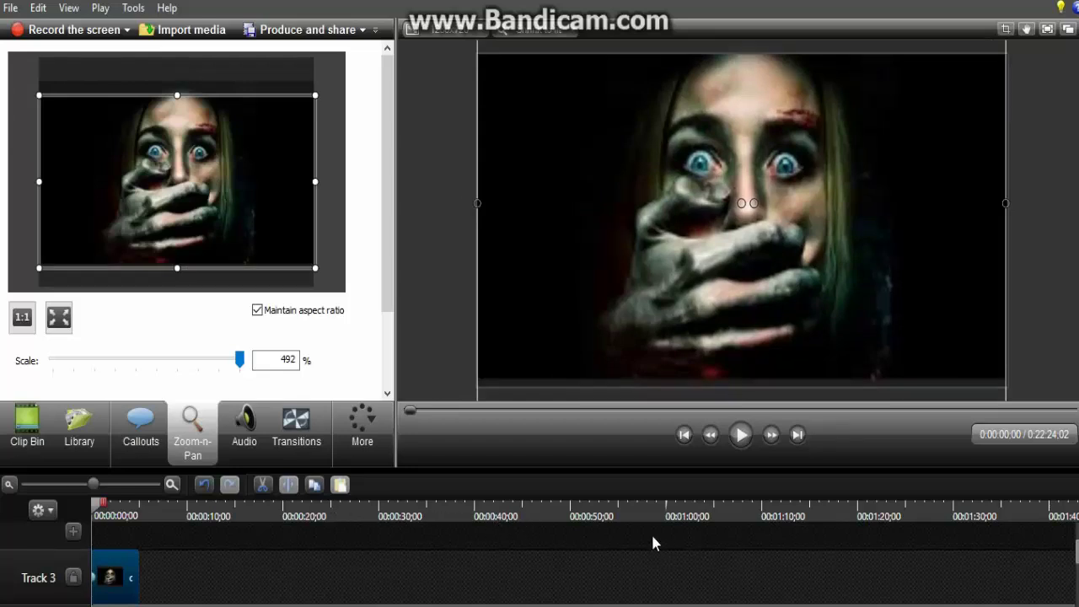
Extend the descarga (1).jpg clip to 0:01:39;02 and add a Barn transition at its end.
click(1041, 518)
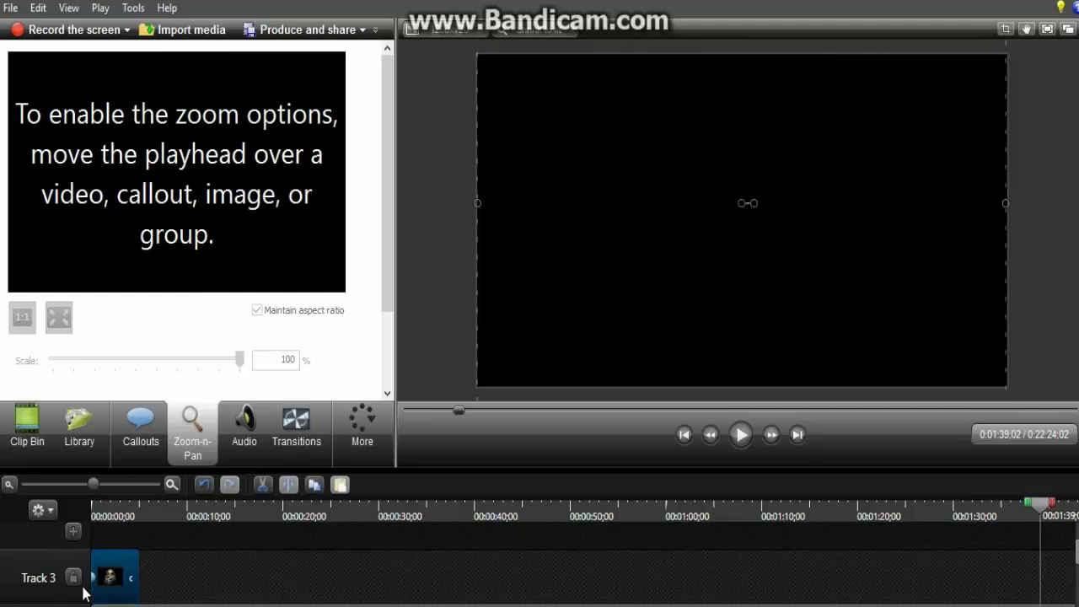
drag(137, 578, 1040, 606)
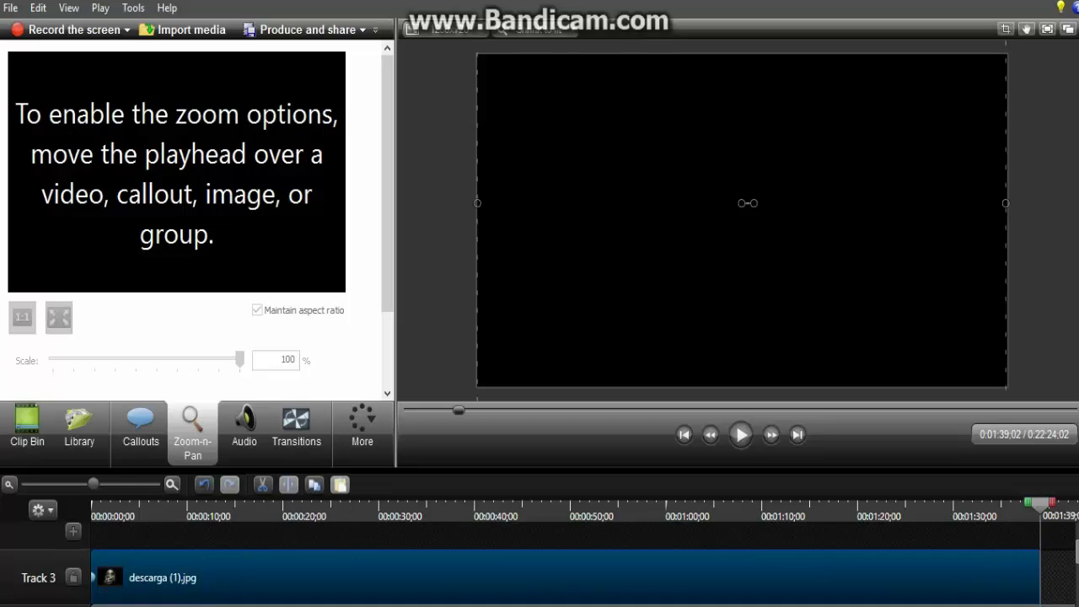
scroll(227, 603, right, 5)
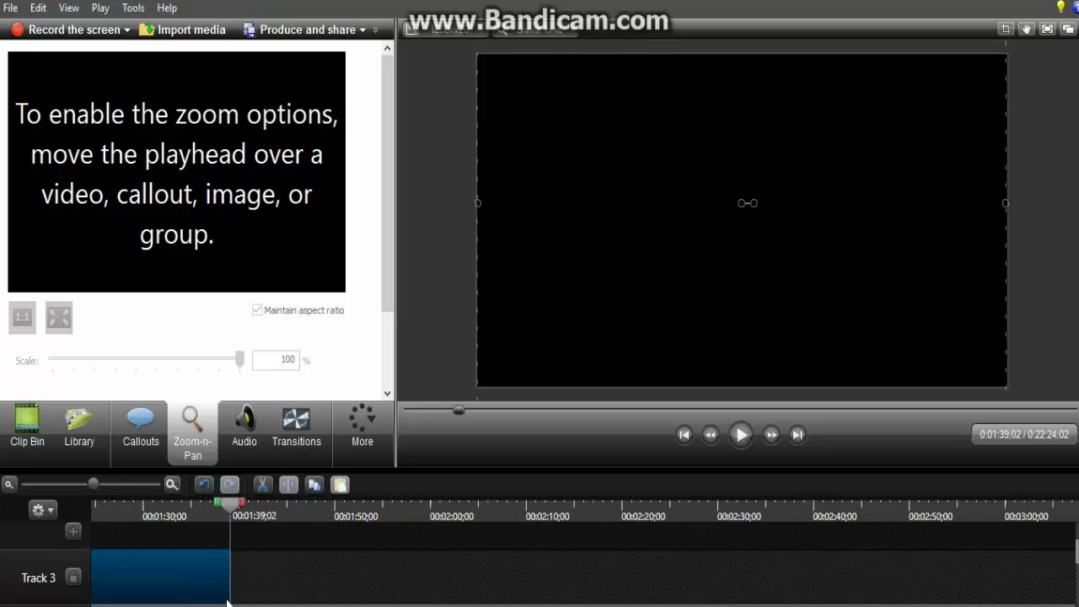
scroll(228, 602, right, 1)
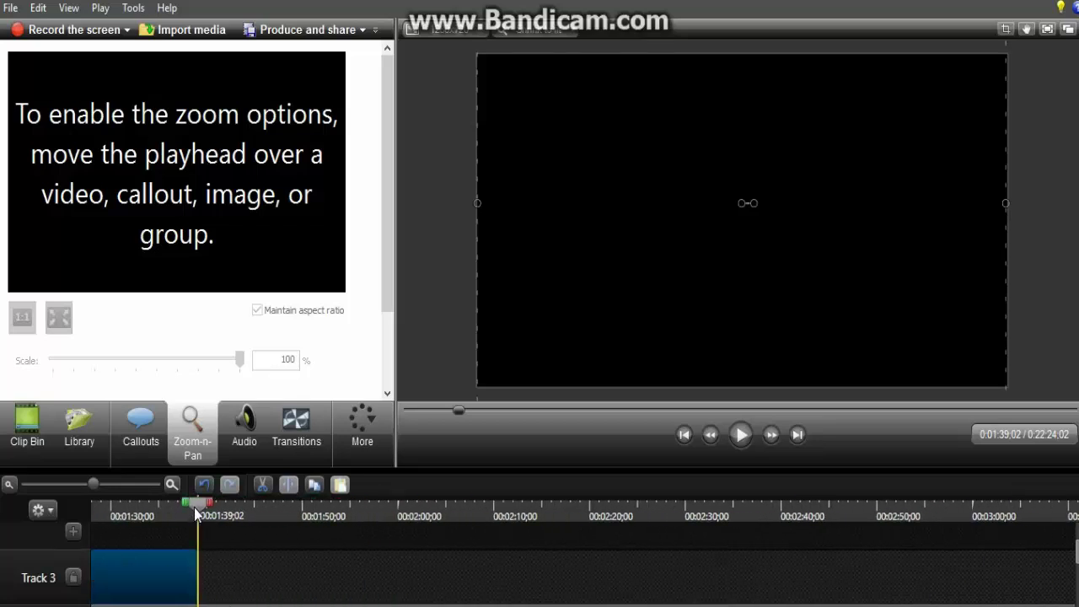
click(34, 434)
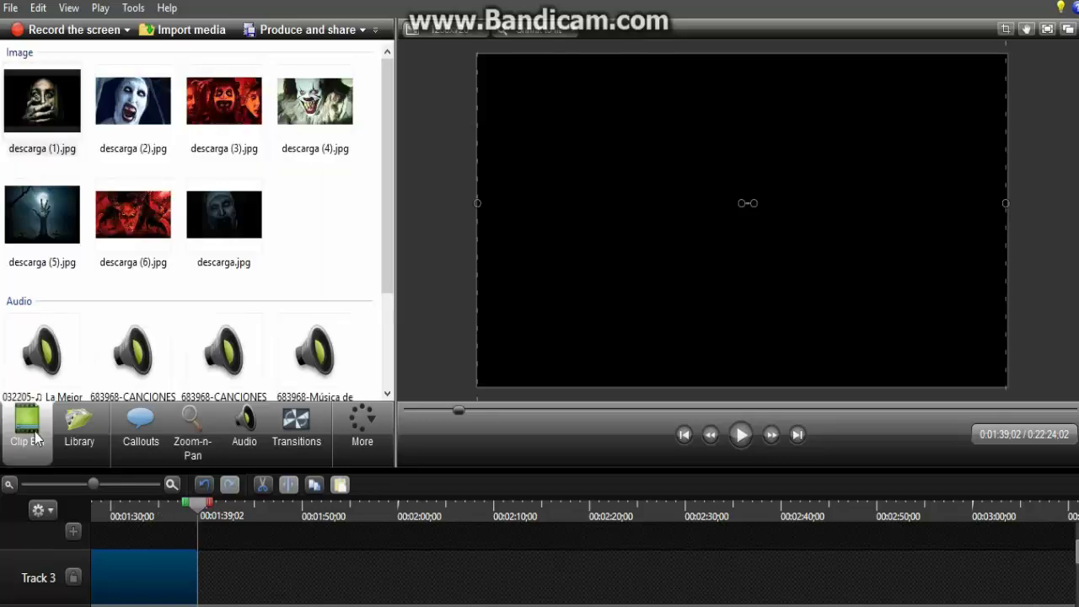
click(289, 451)
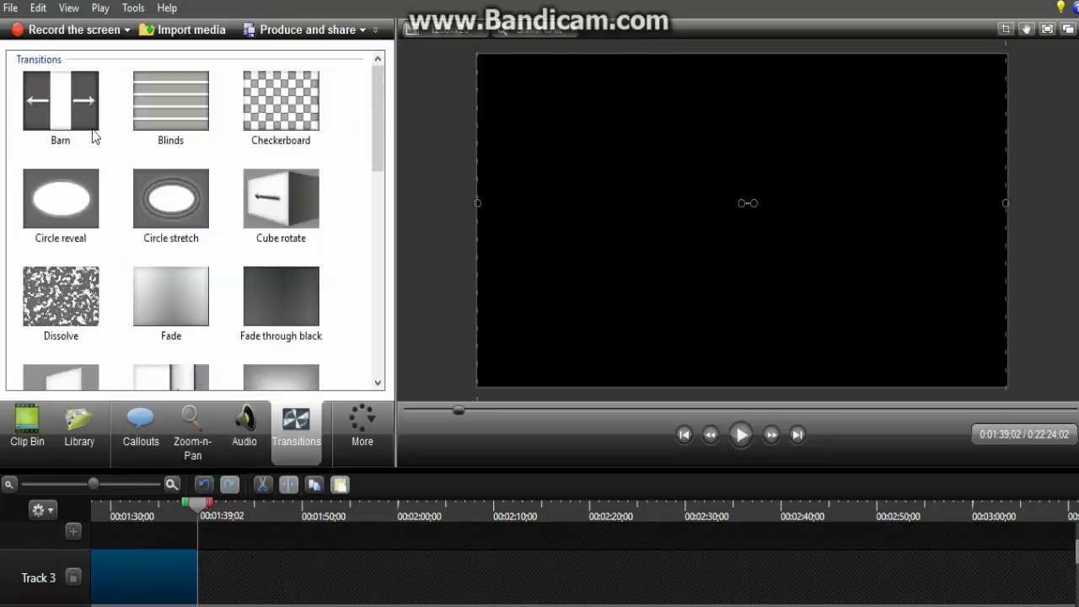
click(61, 123)
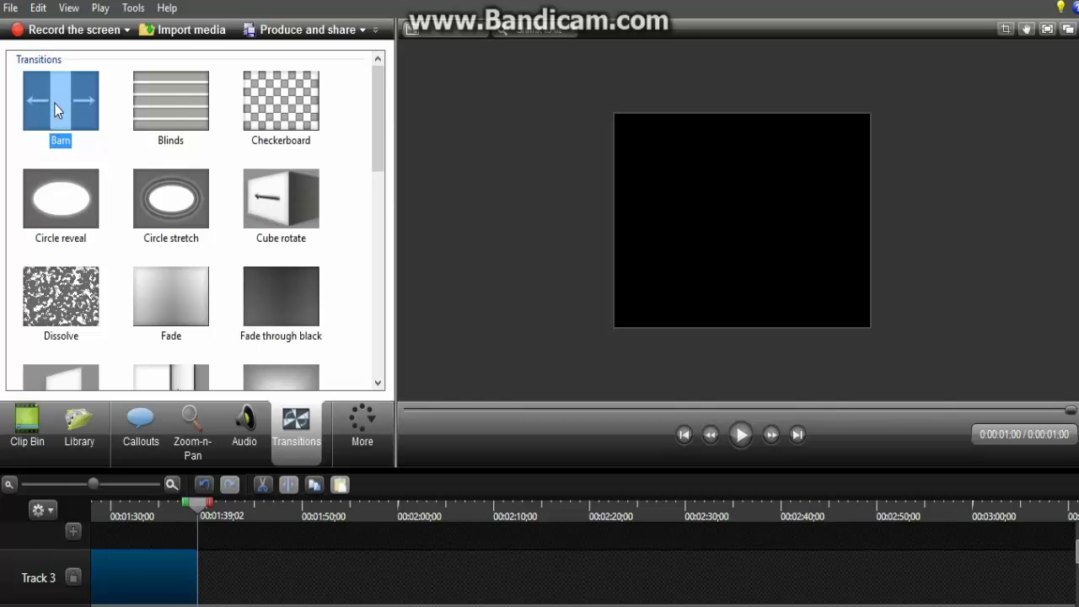
drag(57, 109, 197, 573)
mouse_move(46, 107)
mouse_down()
mouse_move(100, 447)
mouse_move(166, 573)
mouse_move(191, 578)
mouse_up()
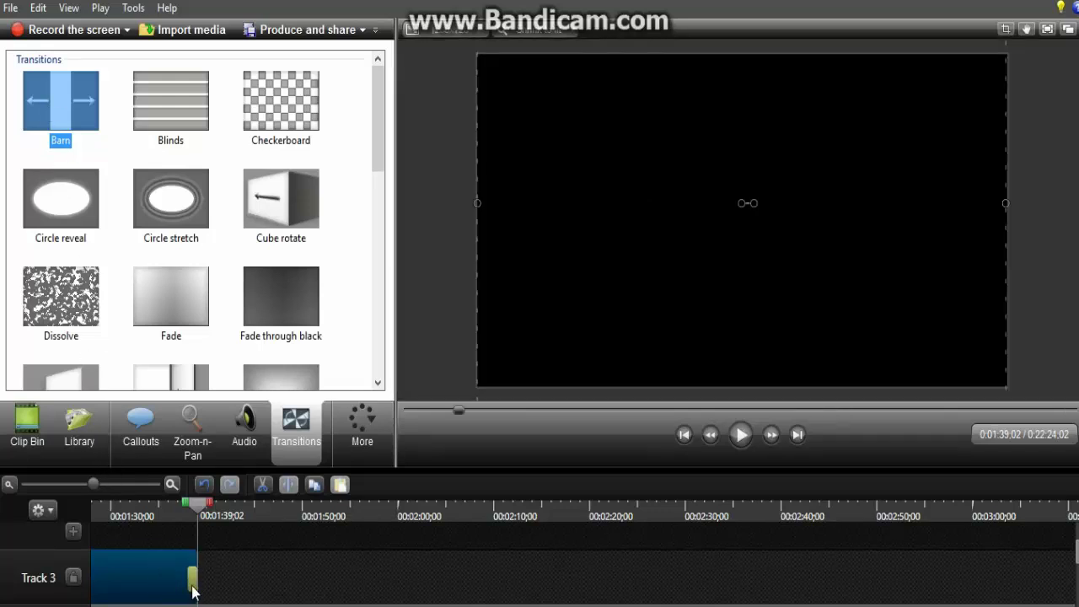
Place descarga (2).jpg directly after the first image on Track 3 and zoom in on it to about 538%.
click(38, 440)
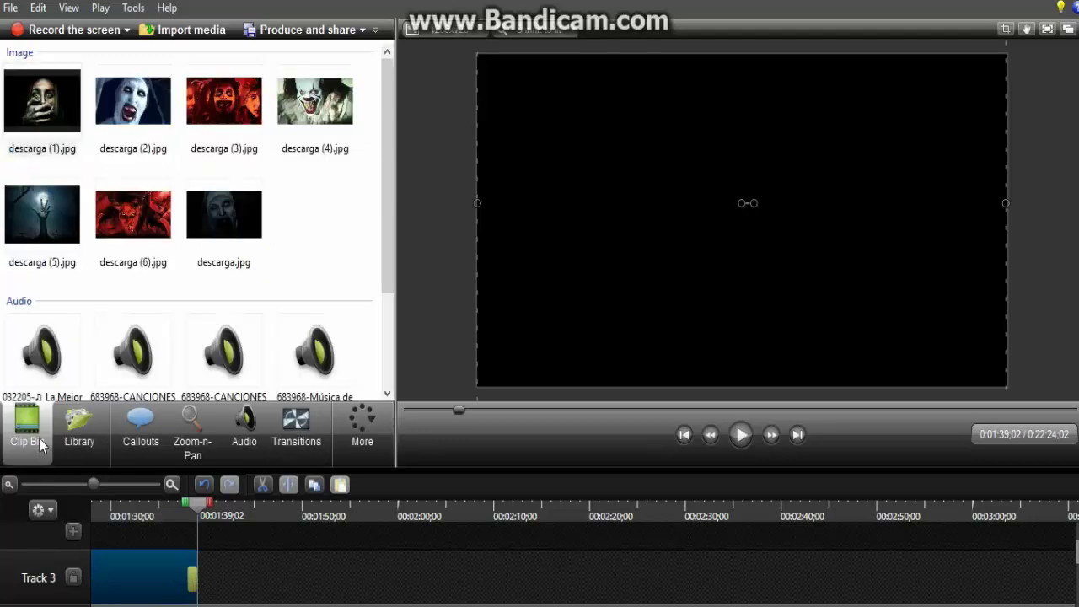
click(141, 123)
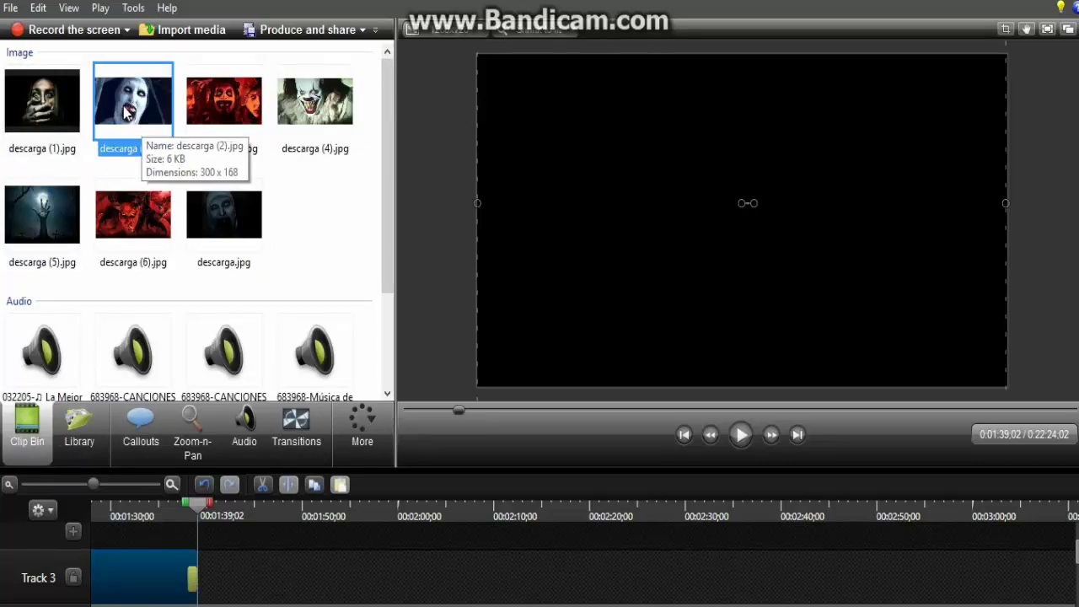
drag(126, 112, 218, 596)
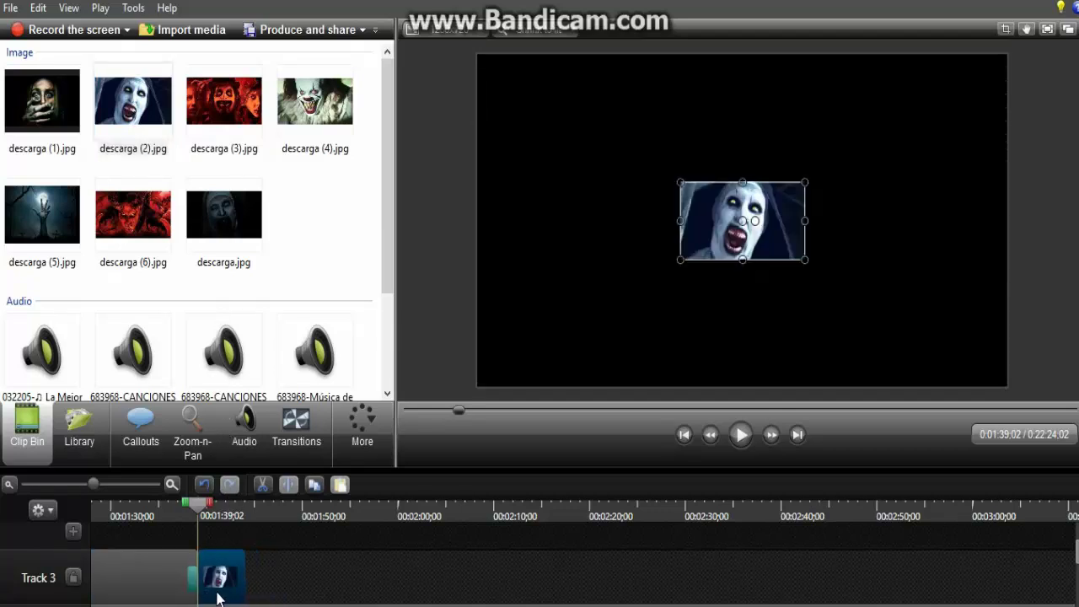
click(188, 444)
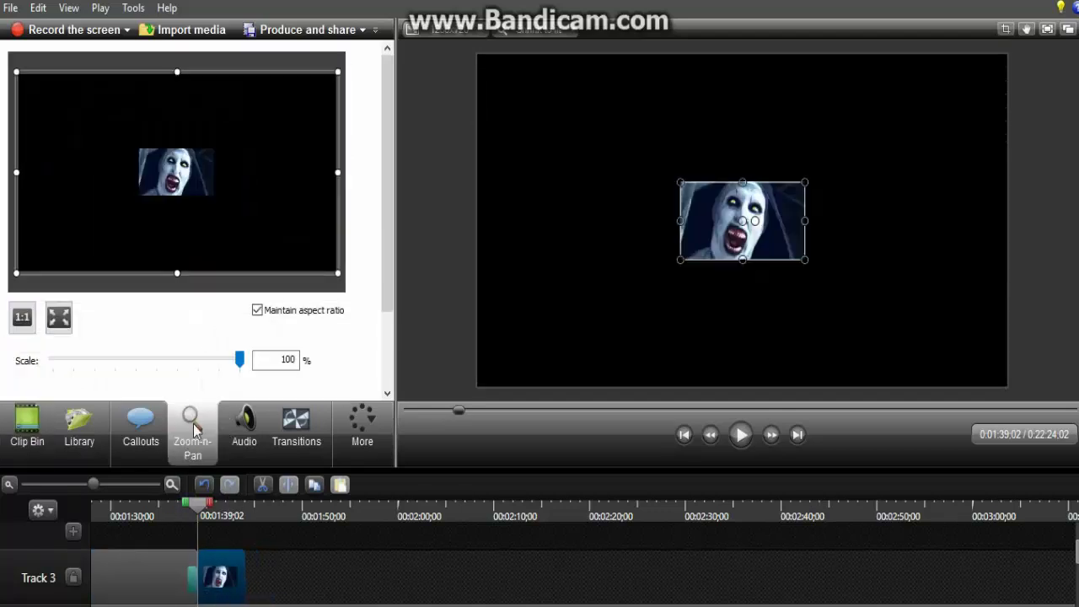
drag(22, 75, 79, 115)
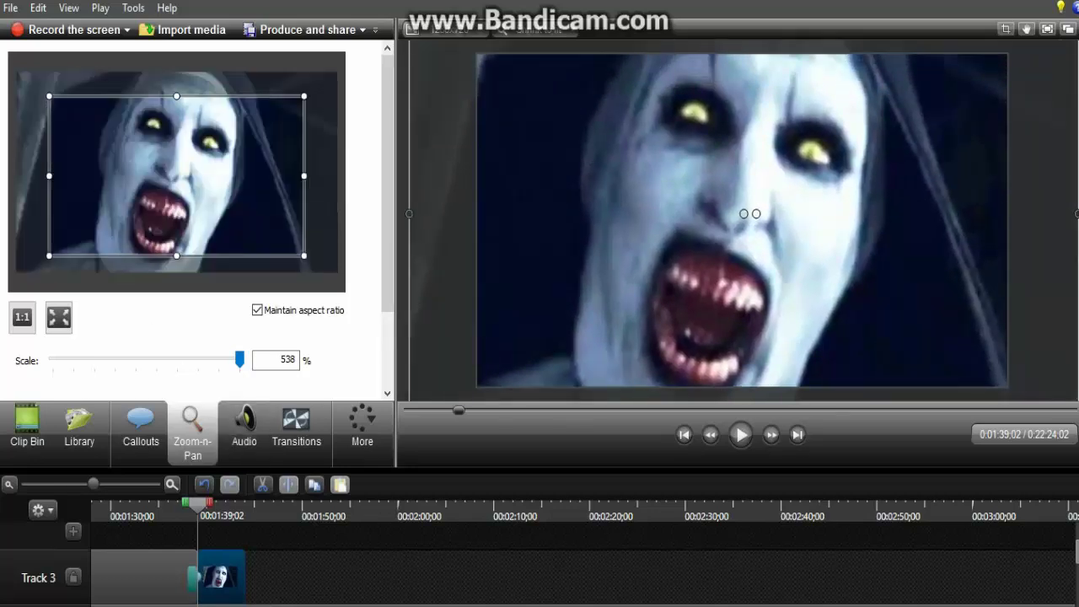
Extend the descarga (2).jpg clip to 0:03:08;09 and add a Checkerboard transition at its end.
click(1053, 515)
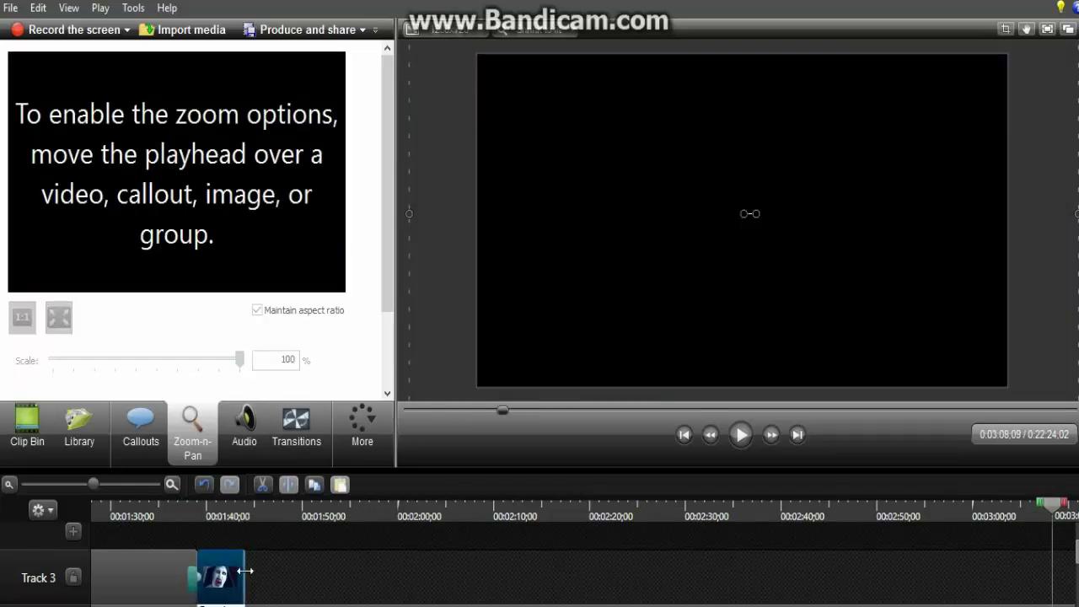
drag(245, 571, 1054, 589)
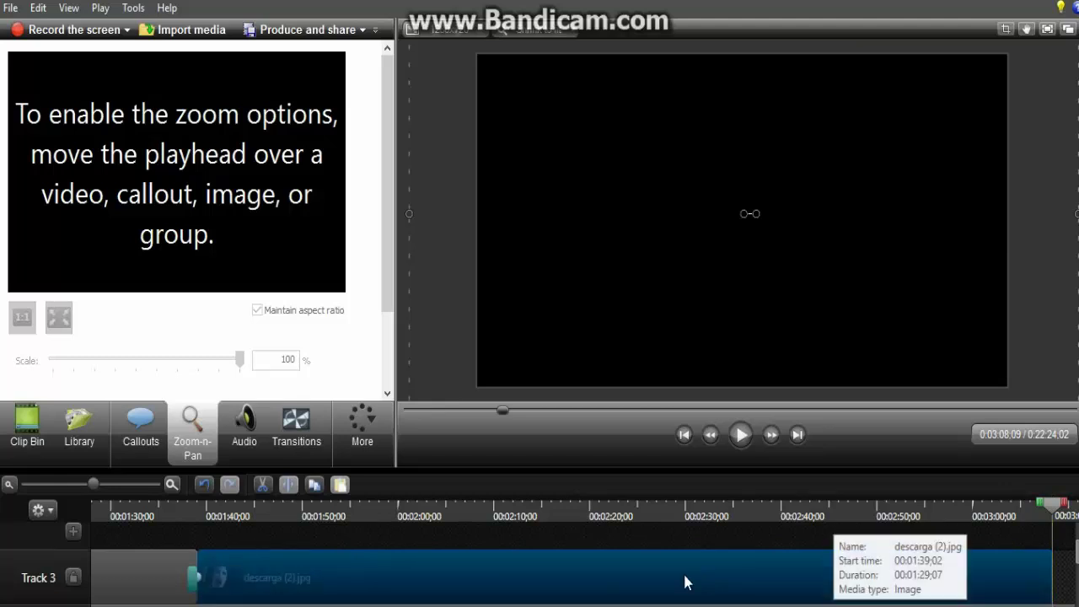
drag(237, 600, 292, 600)
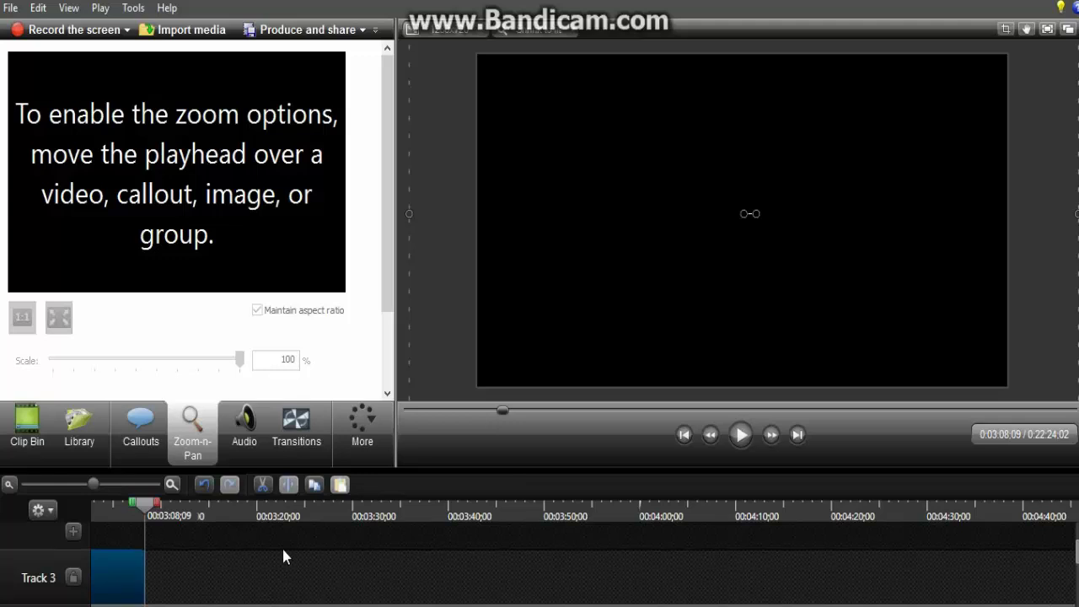
click(279, 438)
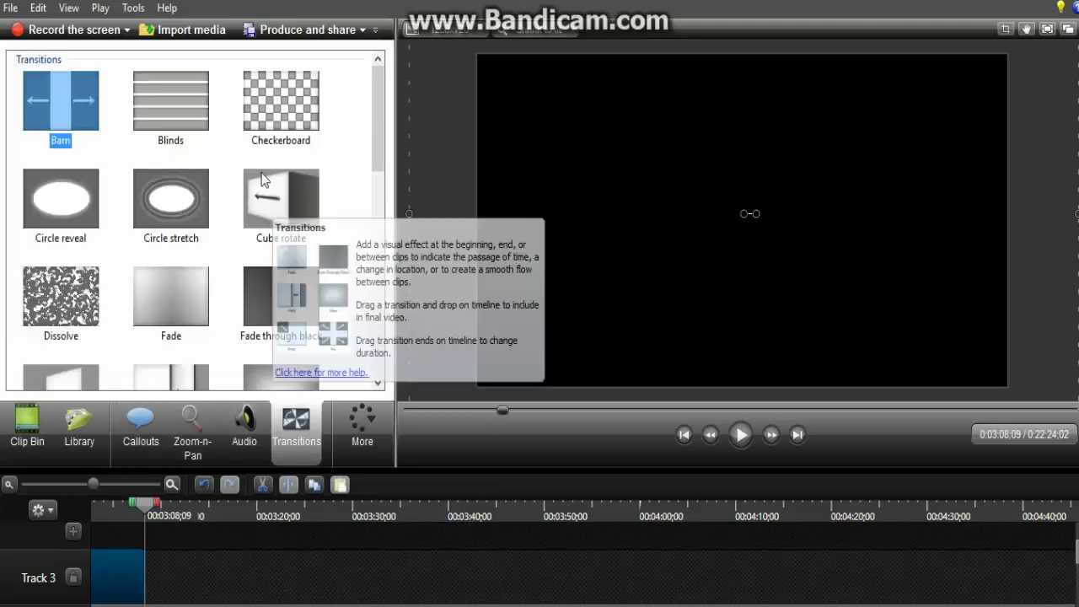
click(273, 101)
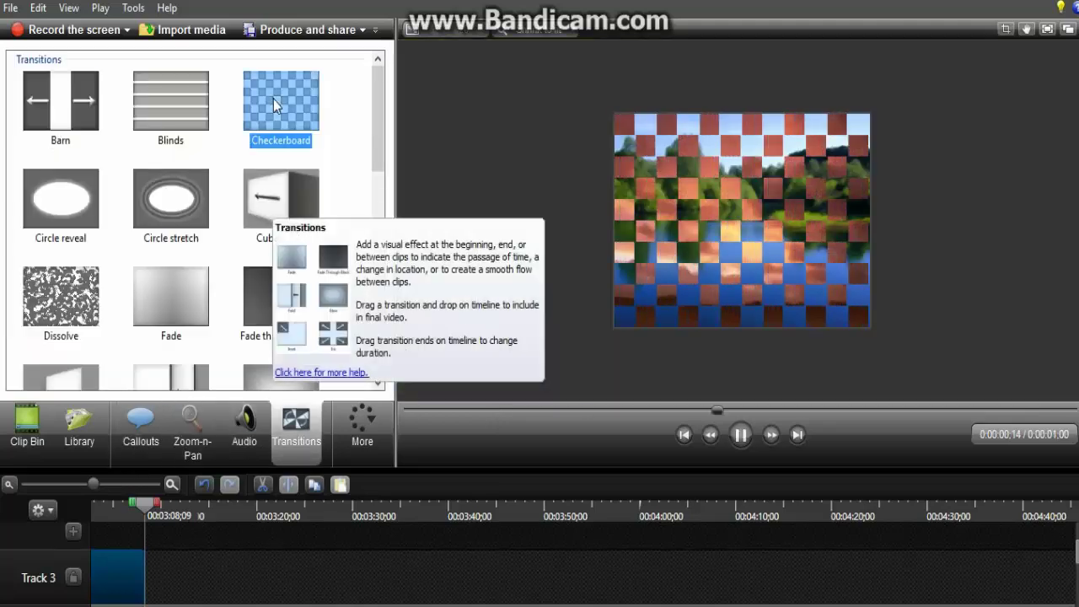
mouse_move(268, 108)
mouse_down()
mouse_move(287, 197)
mouse_move(262, 451)
mouse_move(199, 570)
mouse_move(145, 577)
mouse_up()
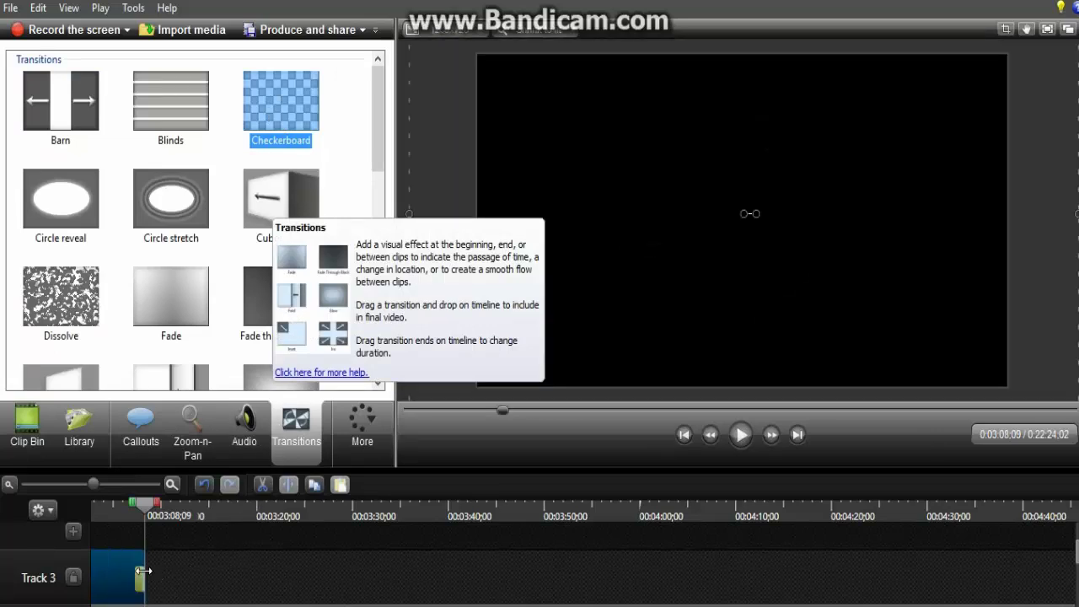
Place descarga (3).jpg directly after the second image on Track 3 and zoom in on it to about 553%.
click(29, 432)
click(224, 102)
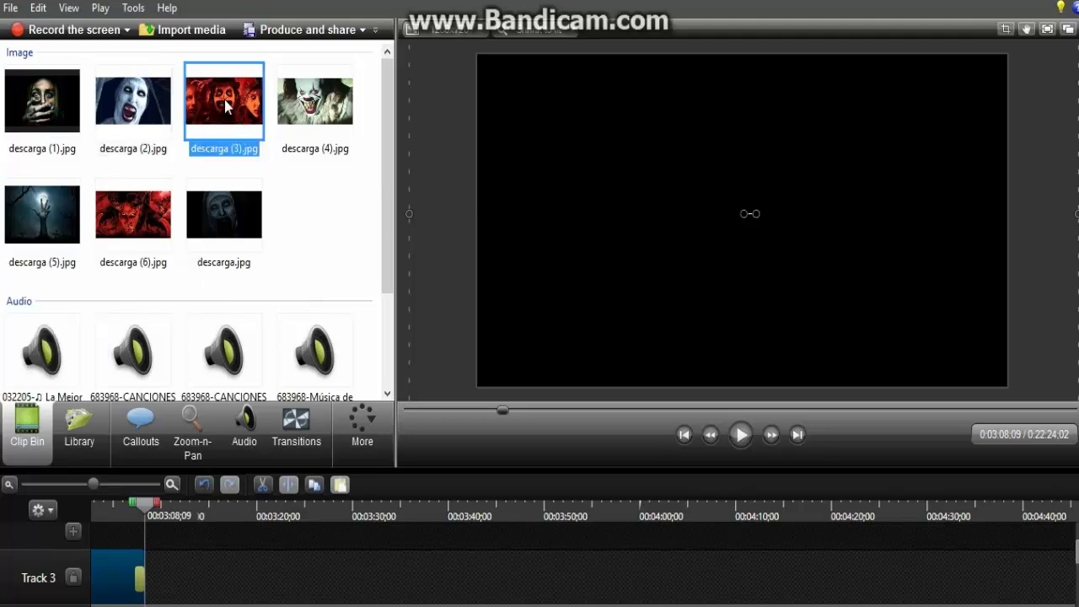
drag(224, 103, 269, 512)
drag(258, 562, 165, 589)
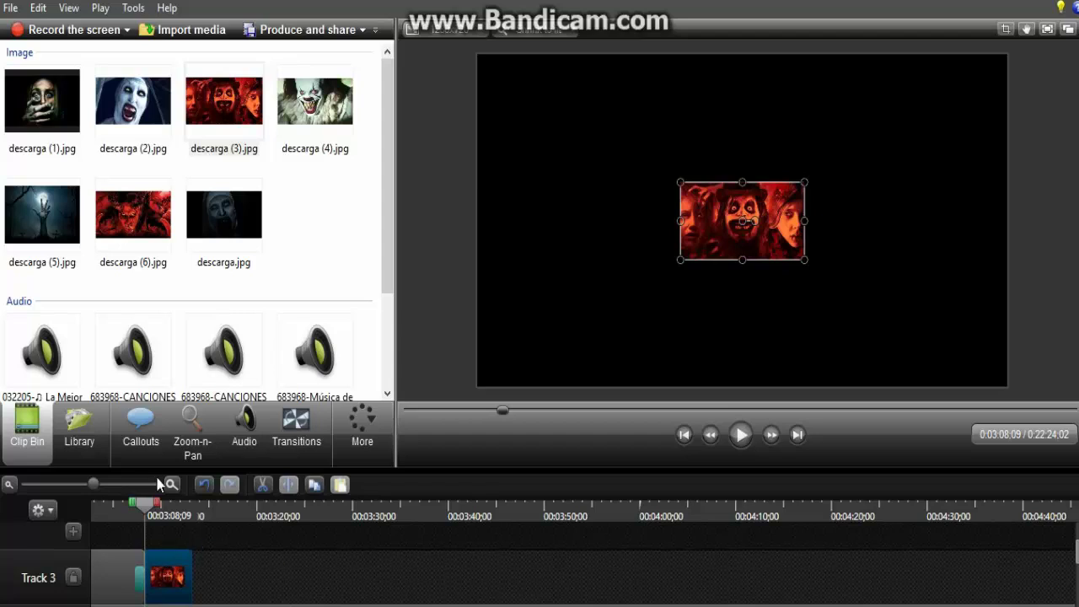
click(177, 445)
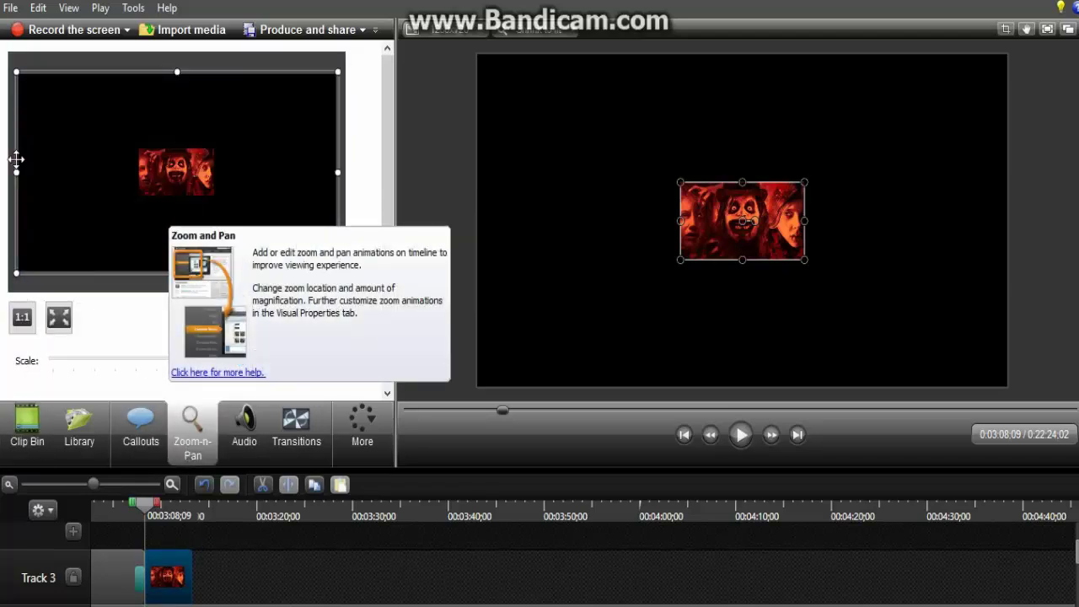
drag(16, 72, 68, 121)
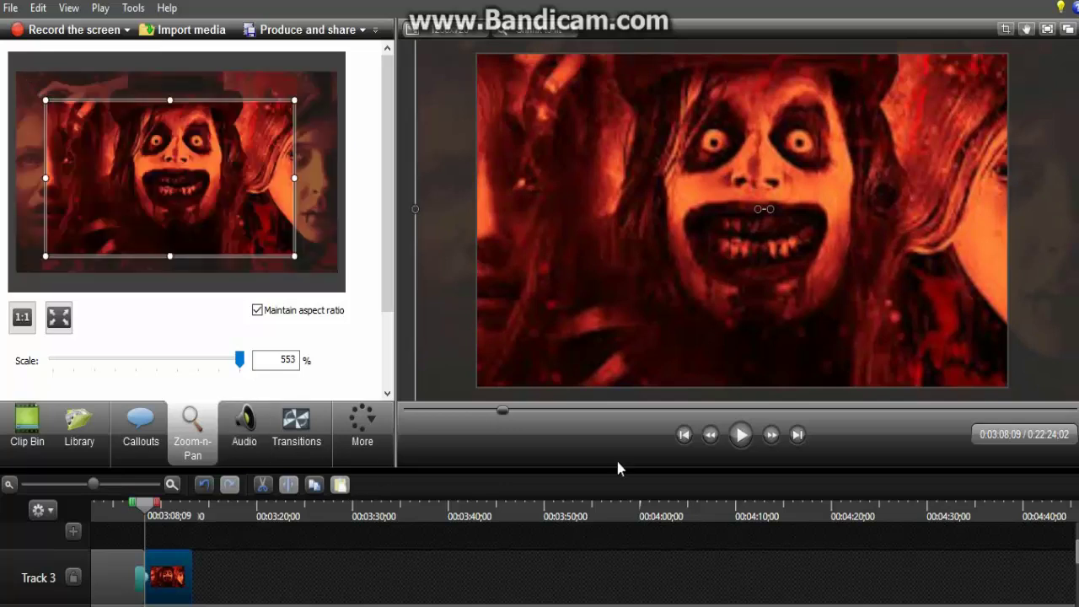
Extend the descarga (3).jpg clip to 0:04:43;29 and add a Circle reveal transition at its end.
click(1068, 516)
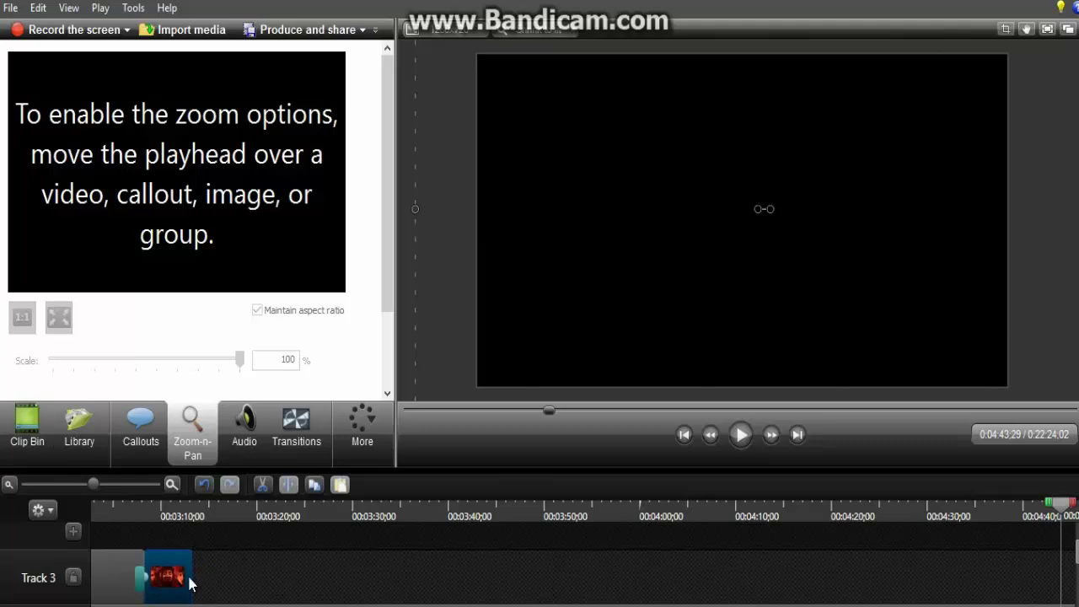
drag(191, 581, 1051, 603)
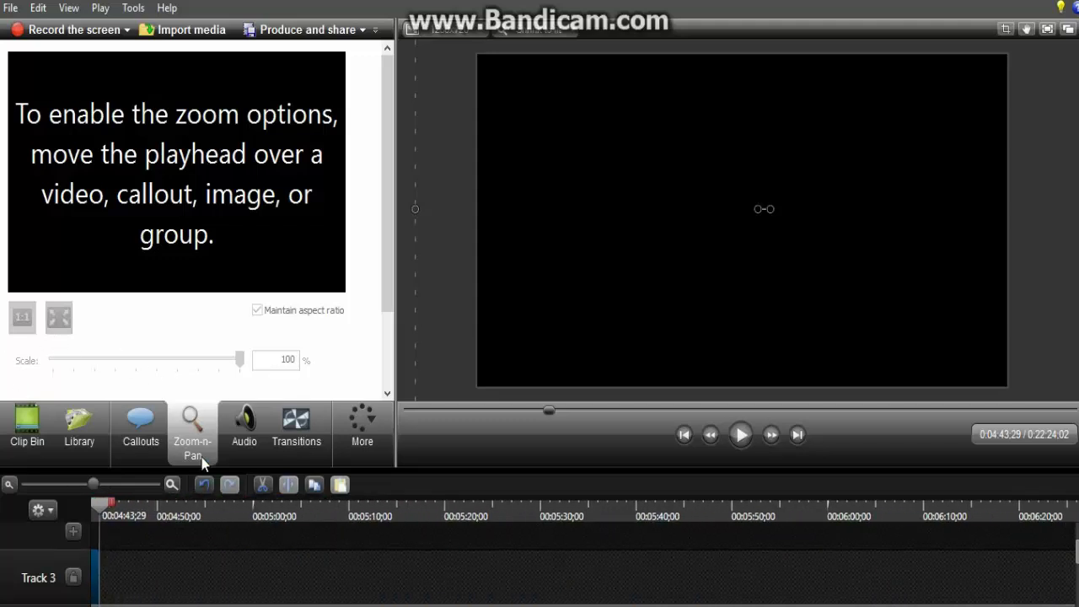
click(291, 449)
click(83, 223)
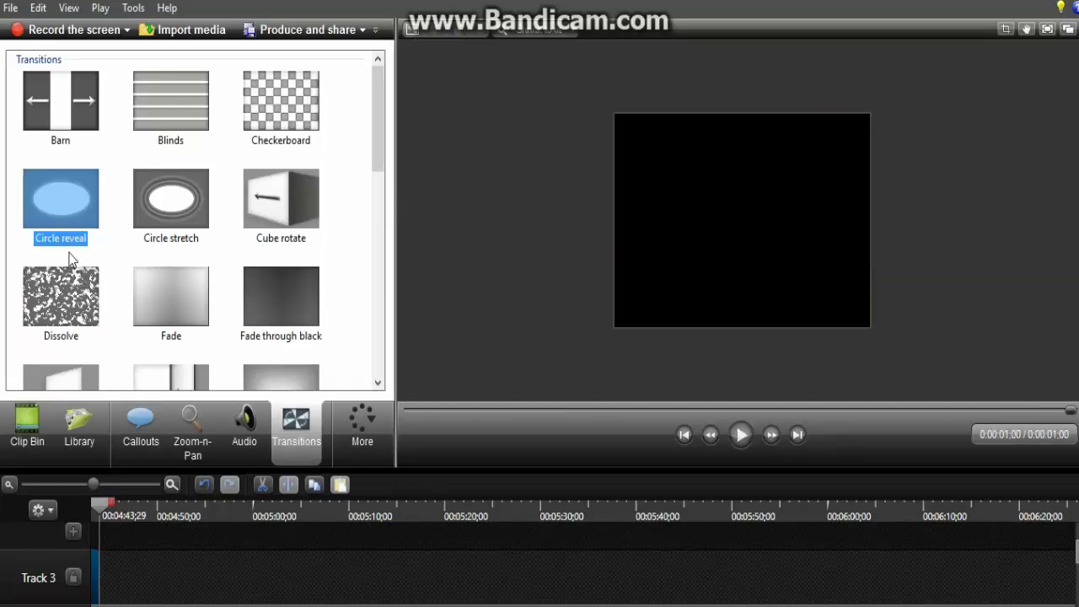
drag(59, 204, 137, 425)
drag(125, 575, 101, 593)
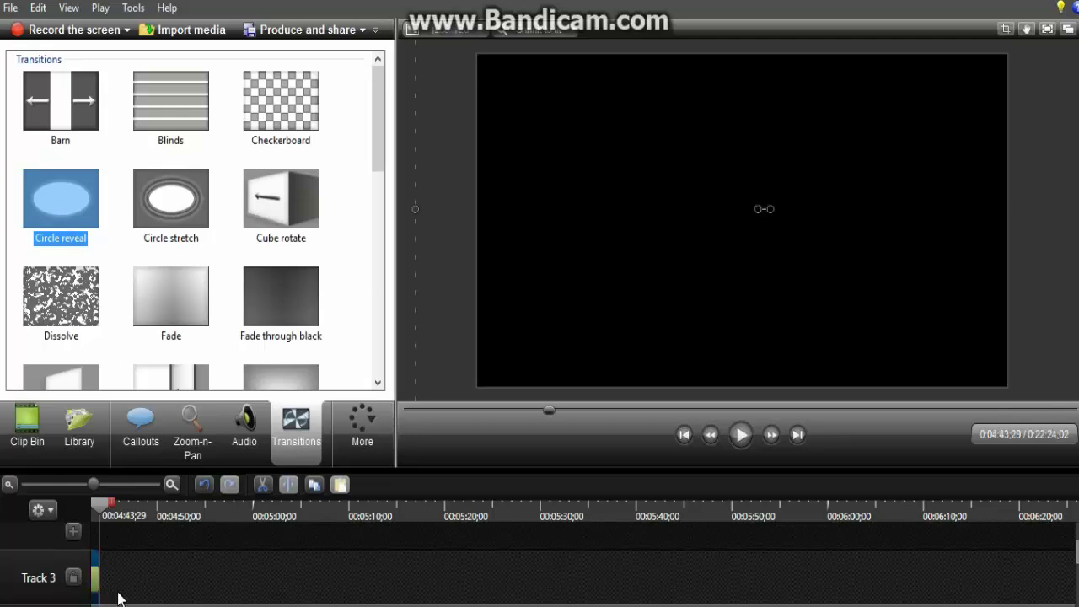
Place descarga (4).jpg directly after the third image on Track 3 and extend the clip to 0:06:24;08.
click(27, 426)
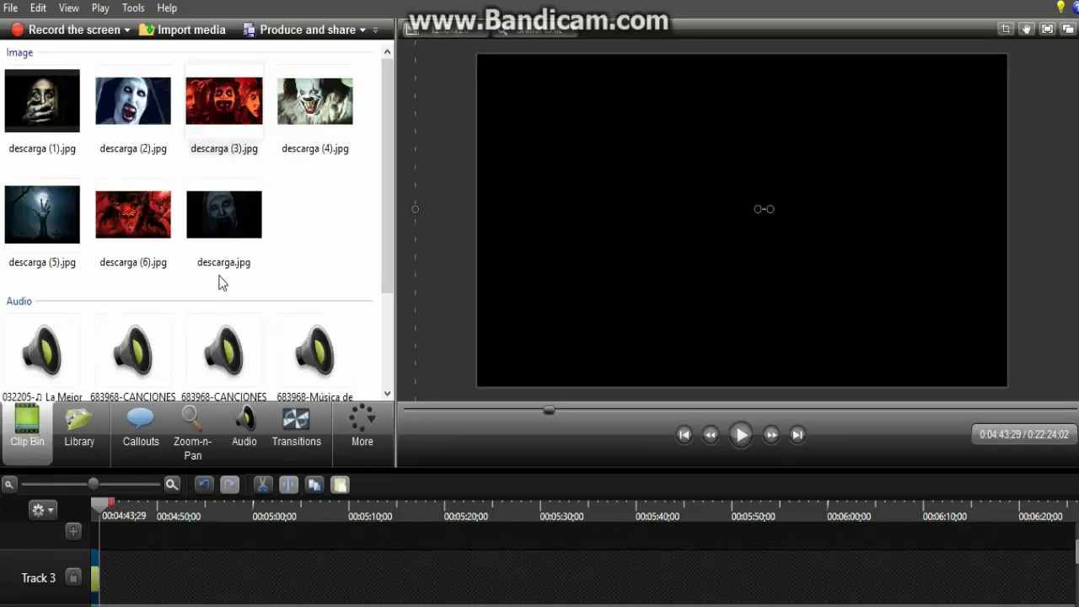
click(308, 137)
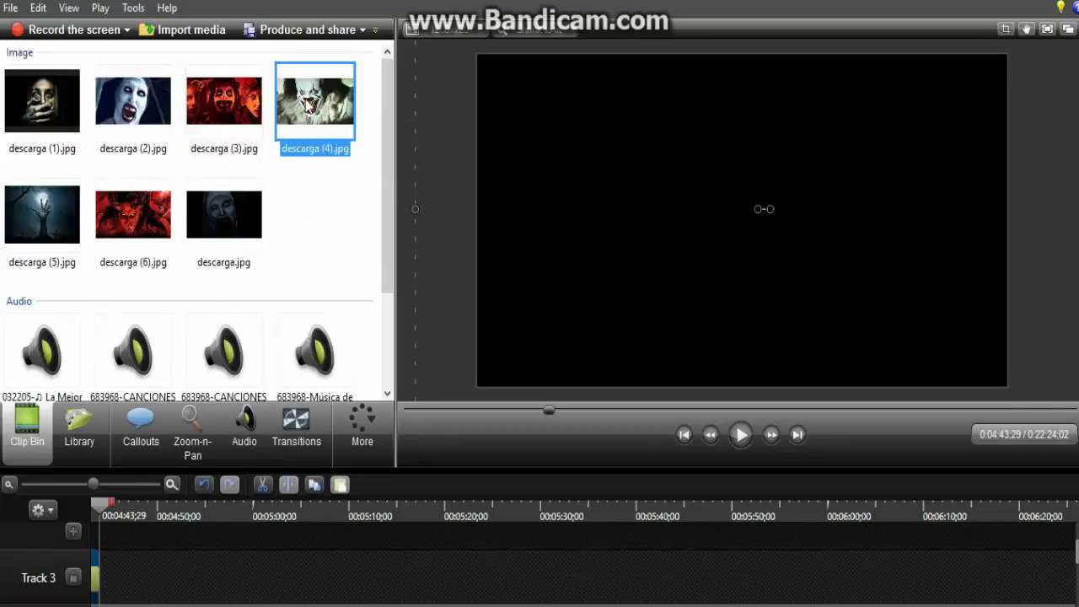
drag(305, 135, 150, 595)
click(1058, 516)
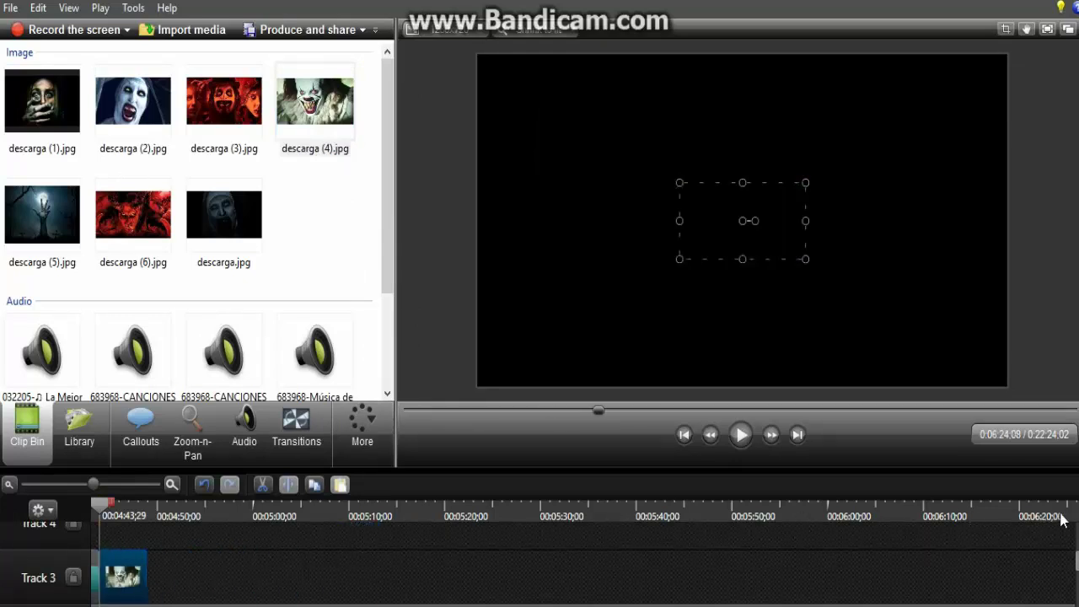
drag(147, 575, 1058, 590)
Zoom in on descarga (4).jpg to about 434% near the clip's start, framing the clown image to fill the view.
click(124, 514)
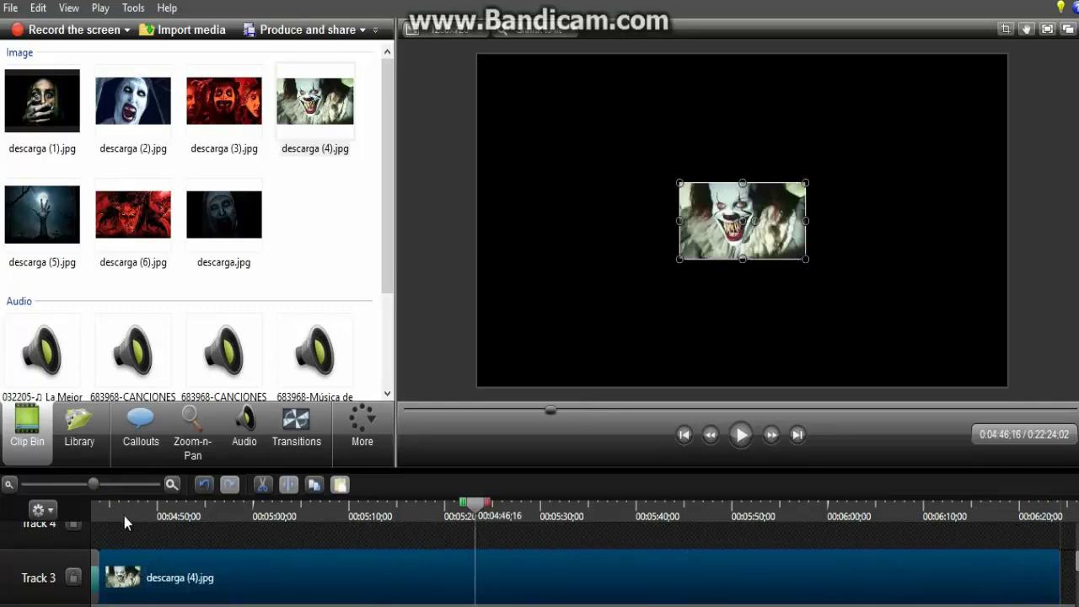
drag(122, 509, 111, 513)
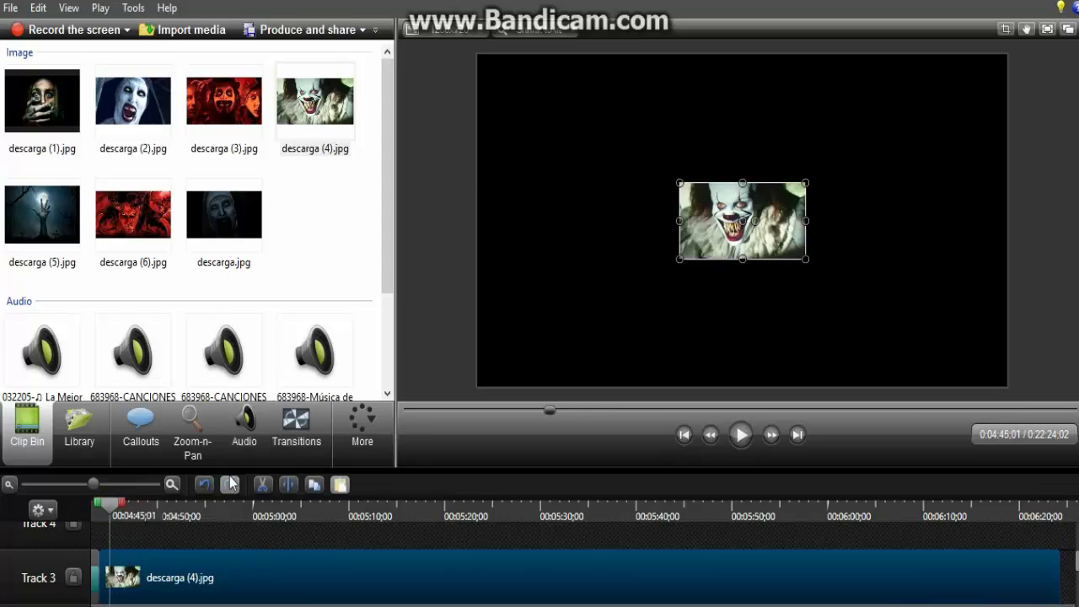
click(203, 434)
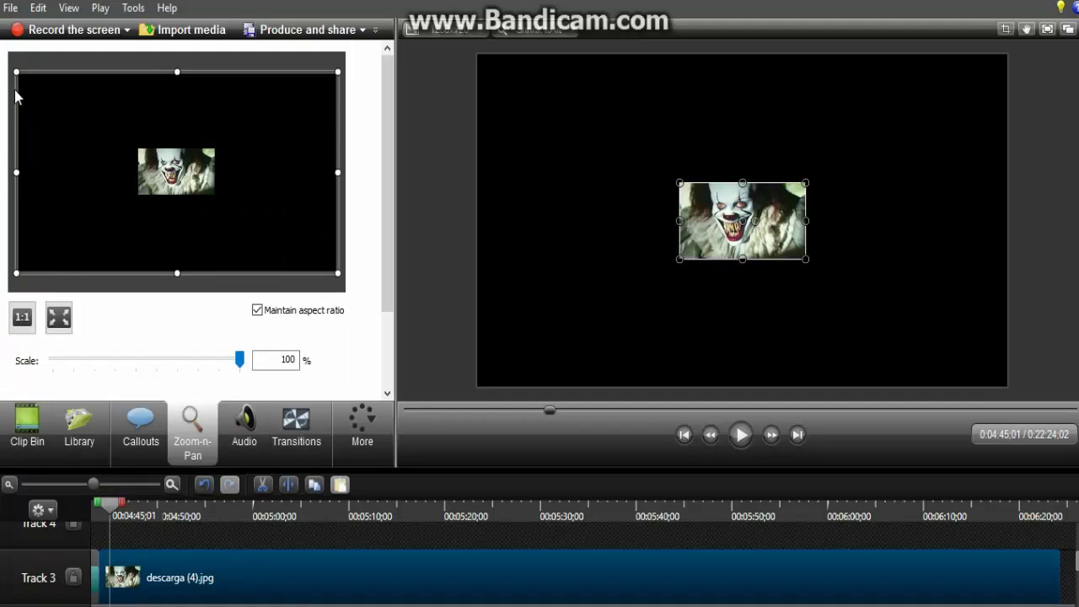
drag(12, 67, 218, 198)
drag(266, 240, 78, 121)
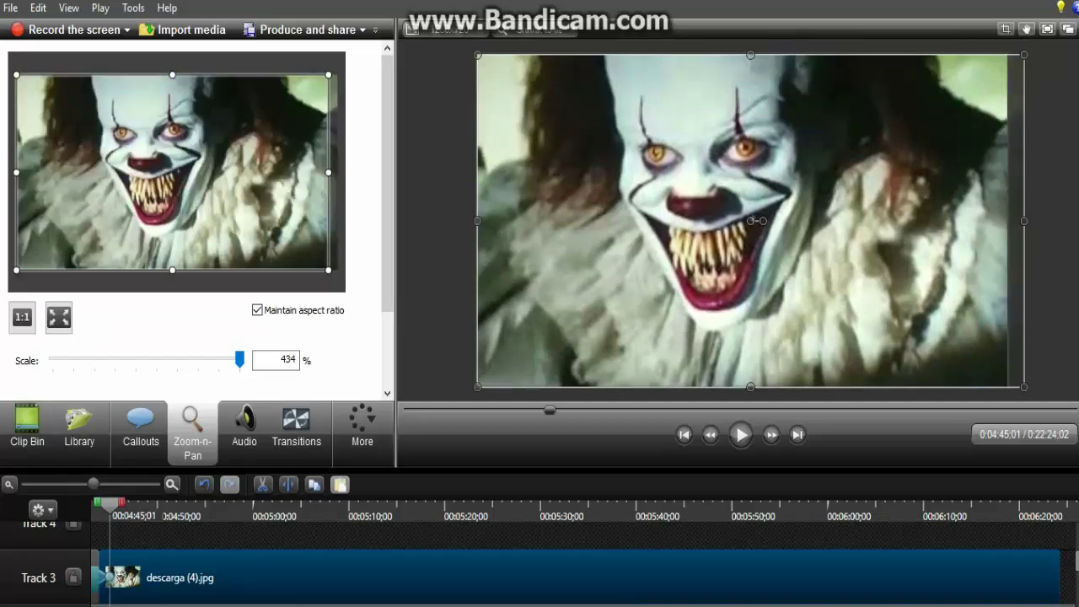
Add a Circle stretch transition at the end of the descarga (4).jpg clip on Track 3.
click(1055, 510)
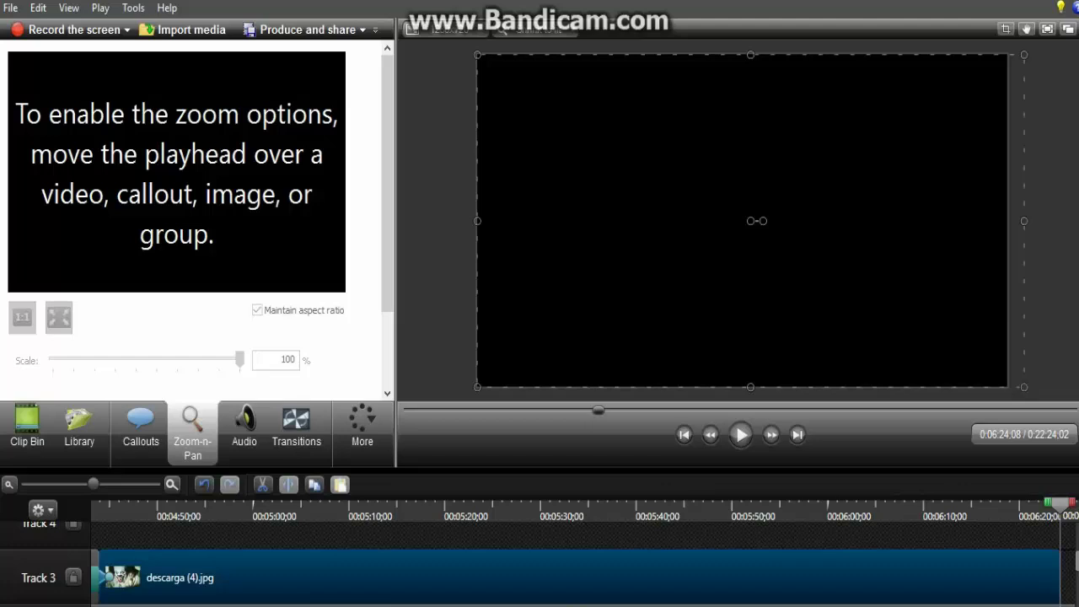
drag(354, 604, 426, 600)
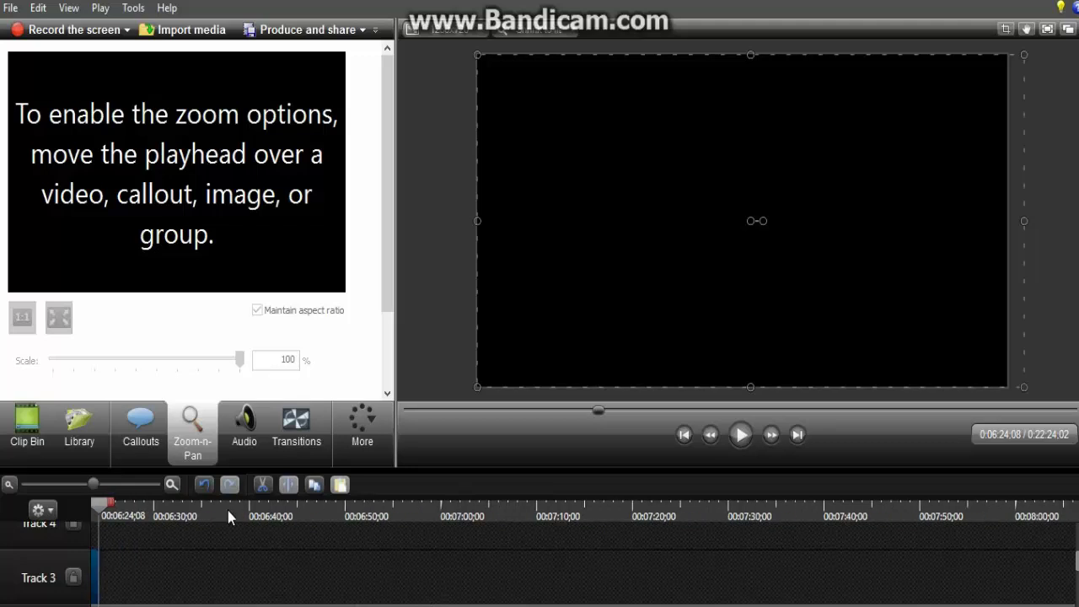
click(296, 428)
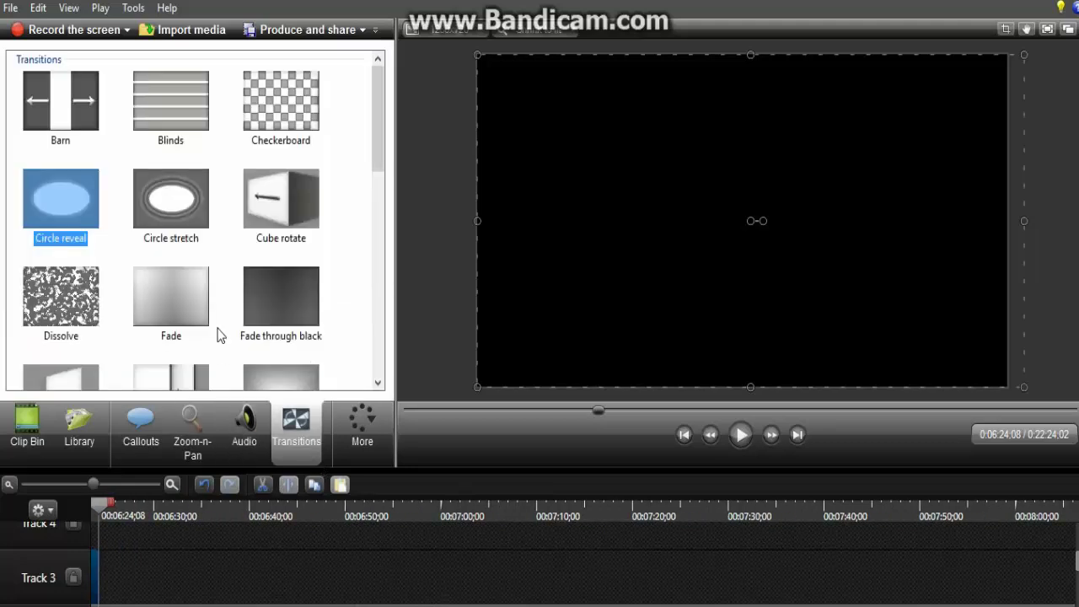
click(180, 215)
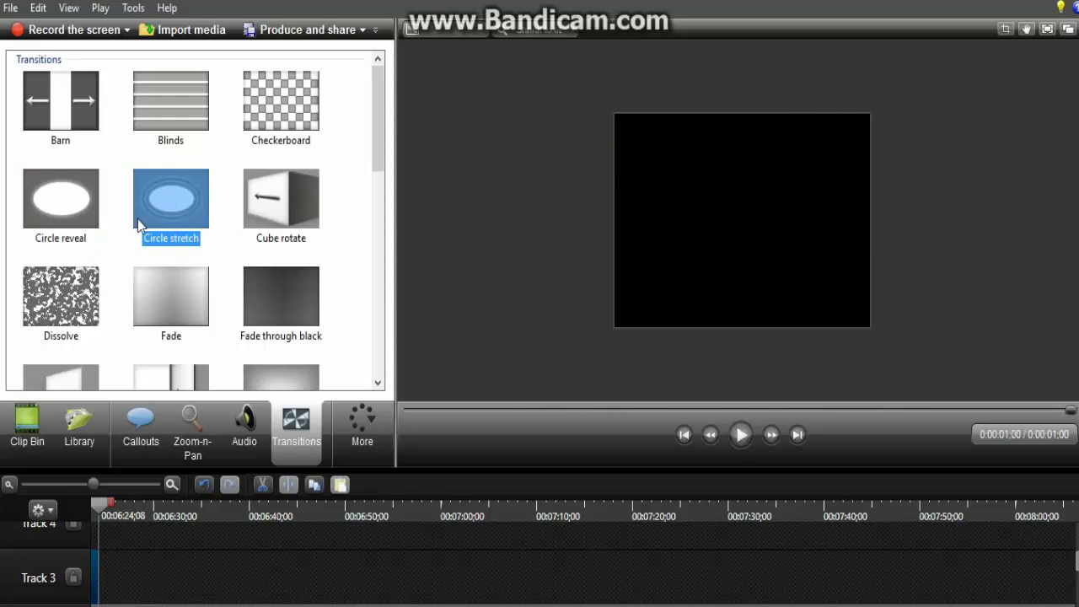
click(96, 221)
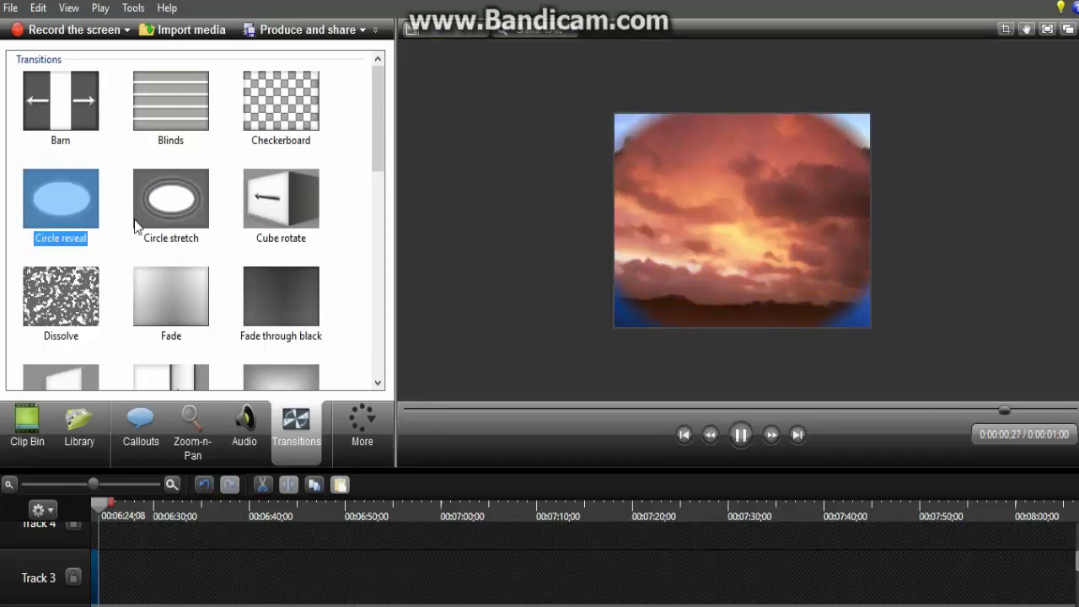
click(176, 221)
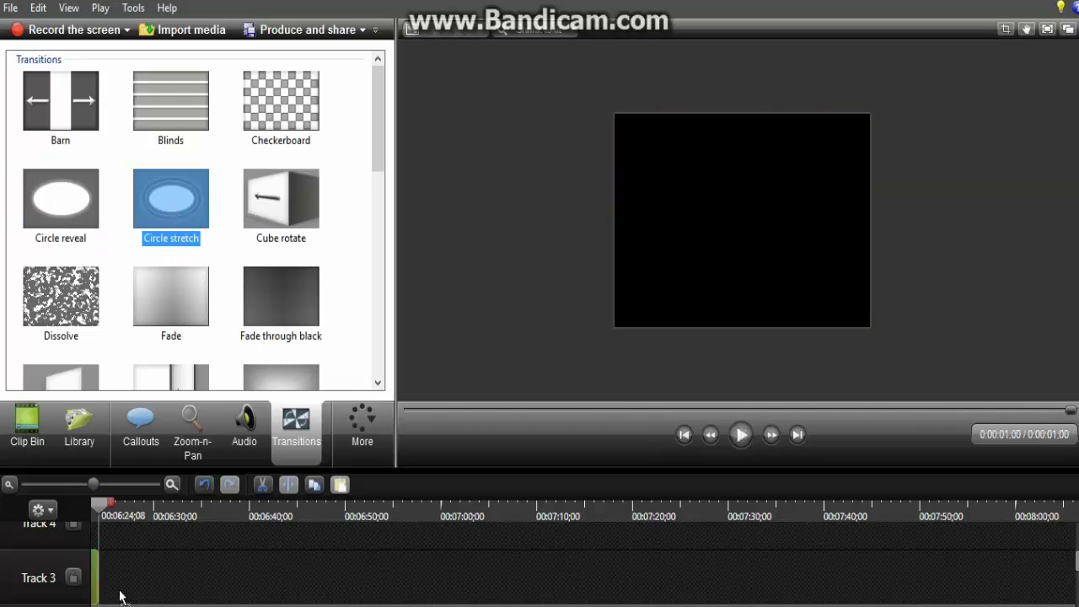
drag(120, 596, 101, 580)
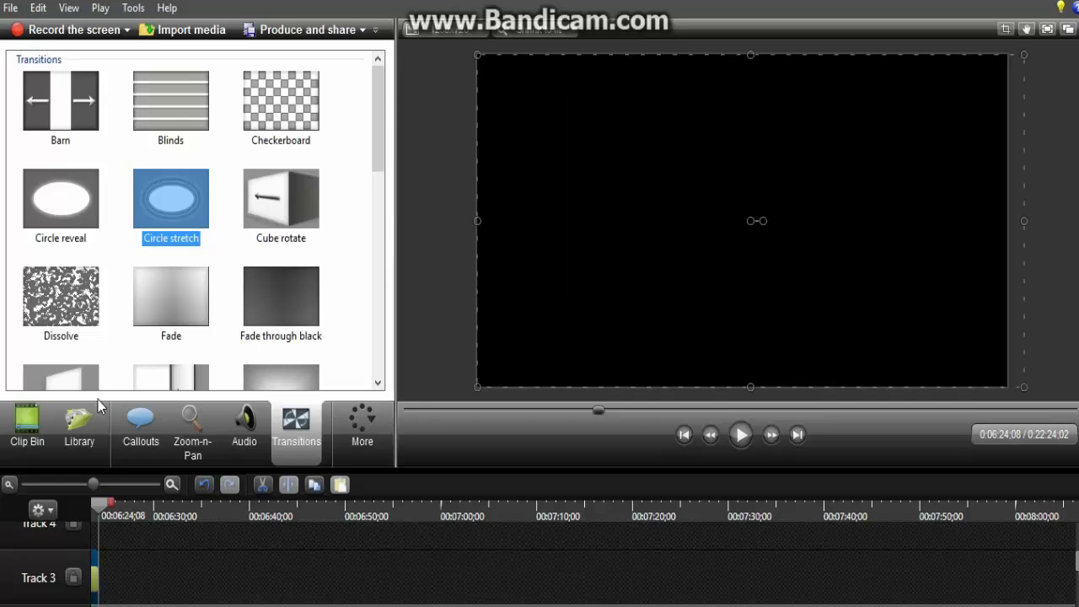
Place descarga (5).jpg directly after the fourth image on Track 3 and zoom in on it to about 545%.
click(43, 432)
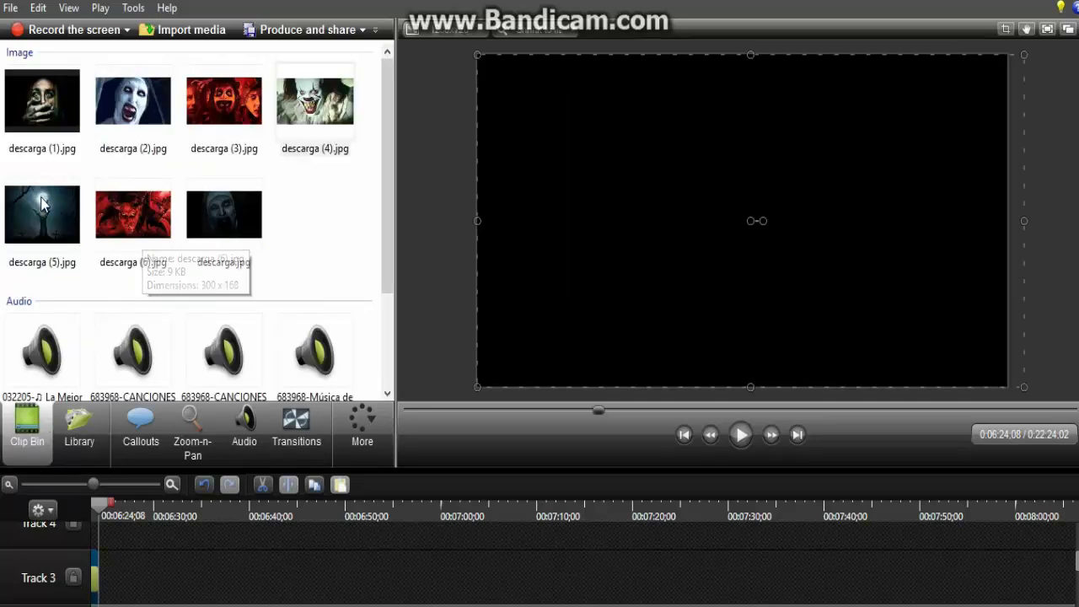
drag(43, 202, 111, 583)
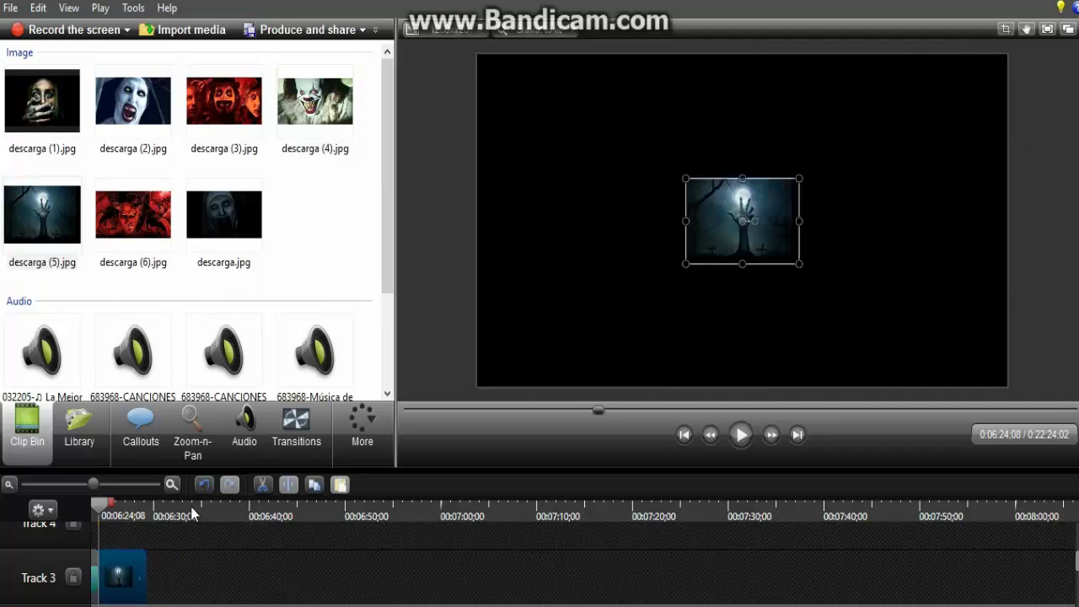
click(176, 439)
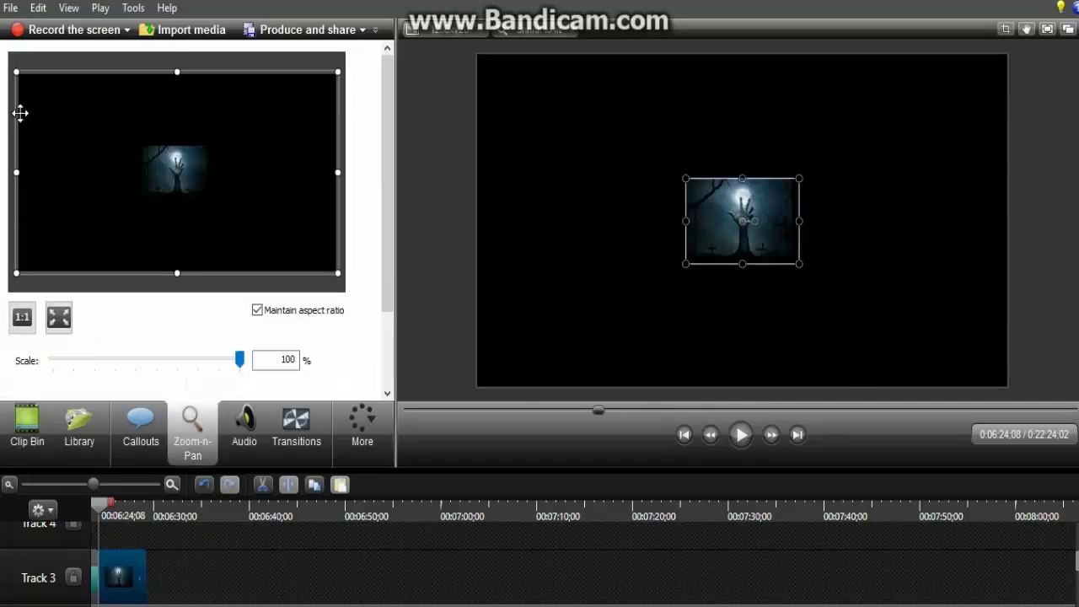
drag(12, 69, 264, 234)
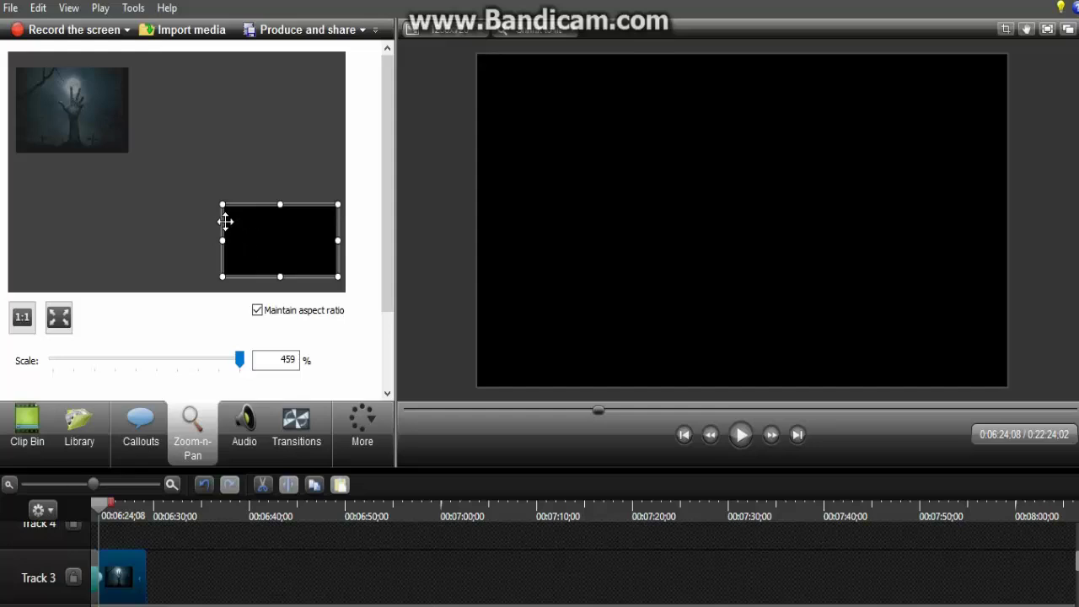
drag(238, 216, 241, 216)
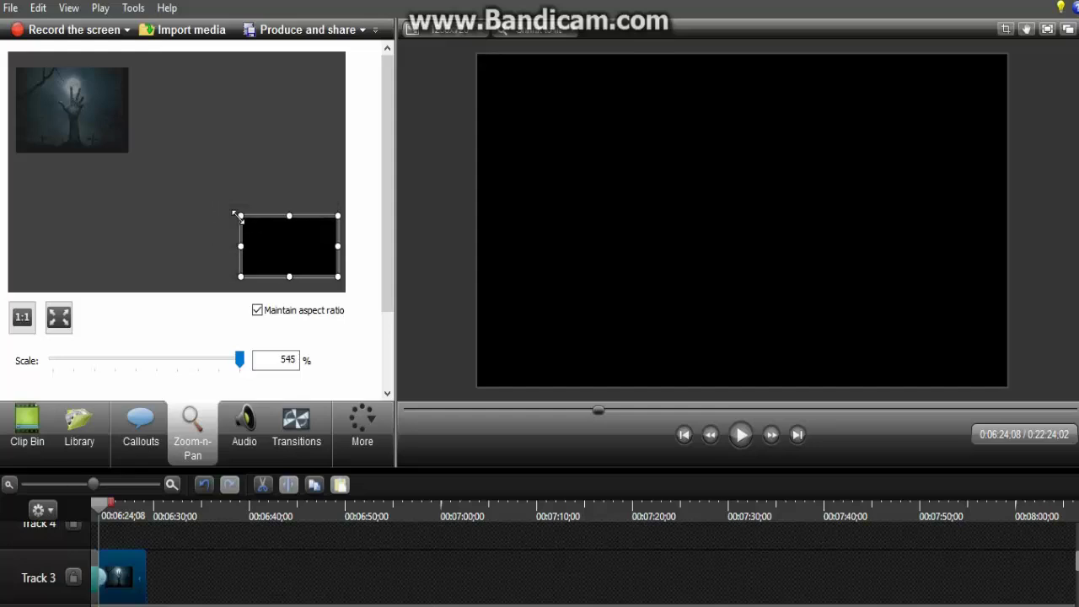
drag(270, 258, 53, 123)
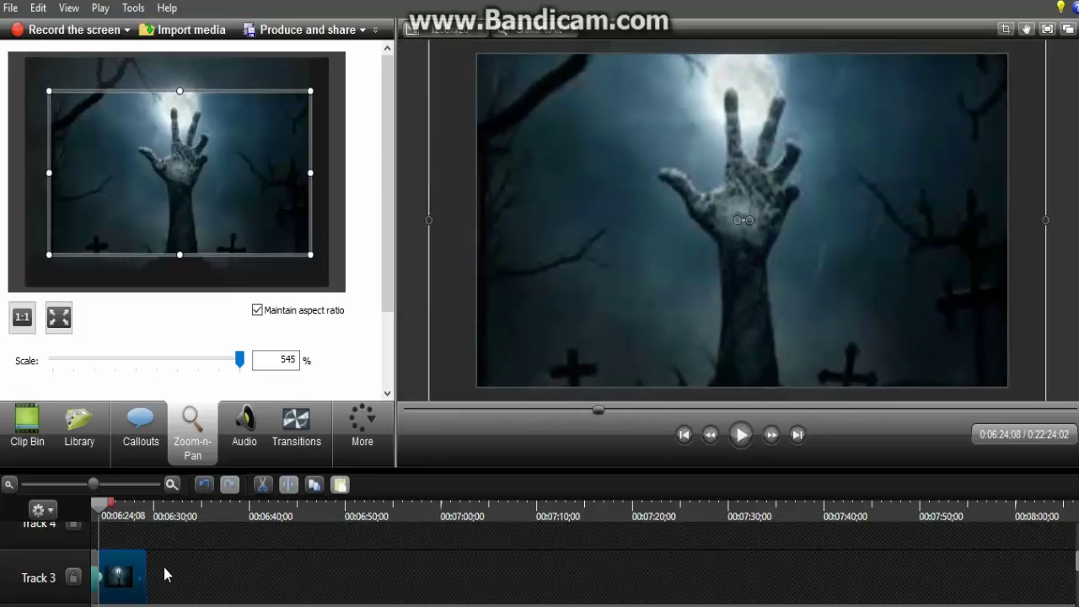
Extend the descarga (5).jpg clip to 0:08:05;00 and add a Fade transition at its end.
click(1064, 524)
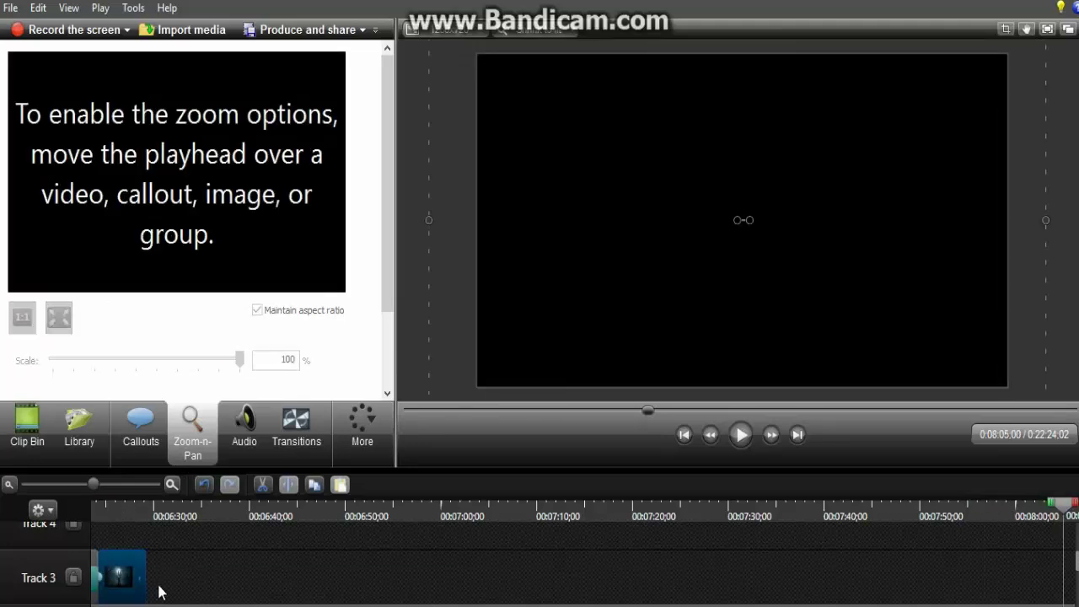
drag(145, 582, 1062, 569)
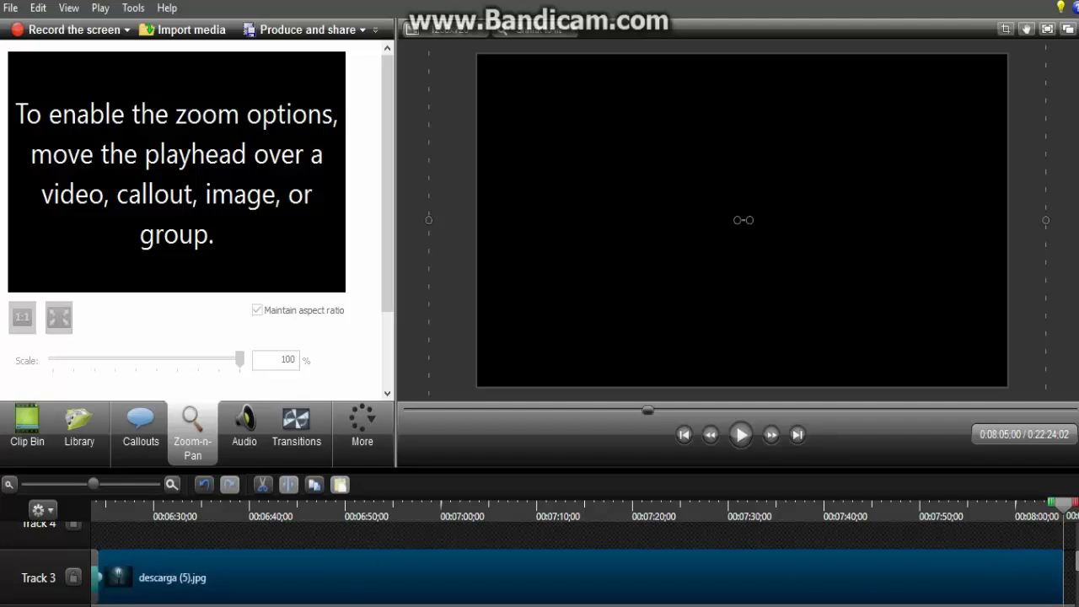
drag(459, 605, 487, 605)
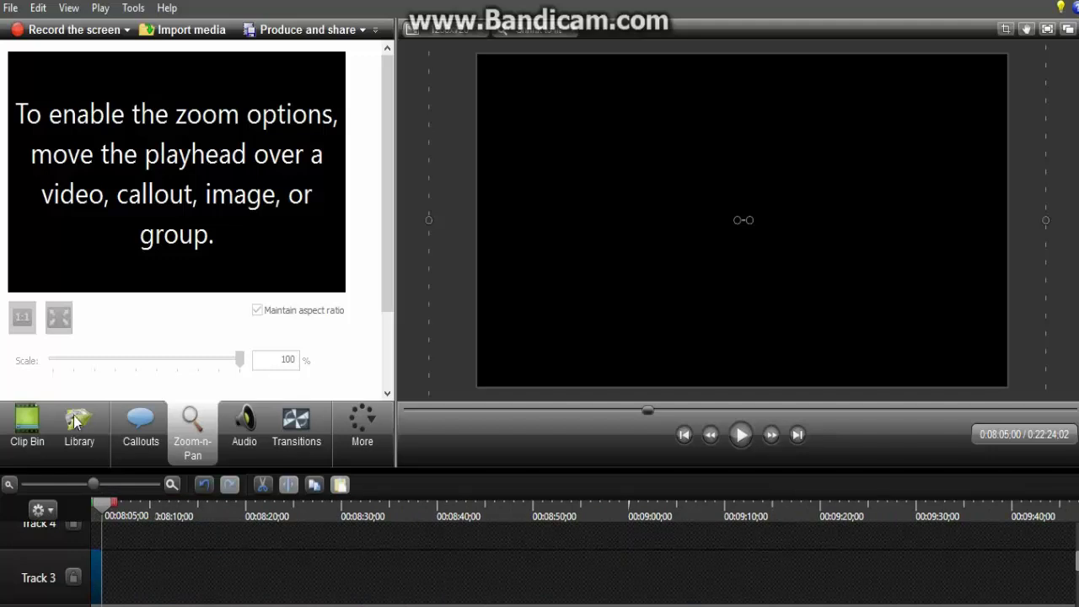
click(308, 445)
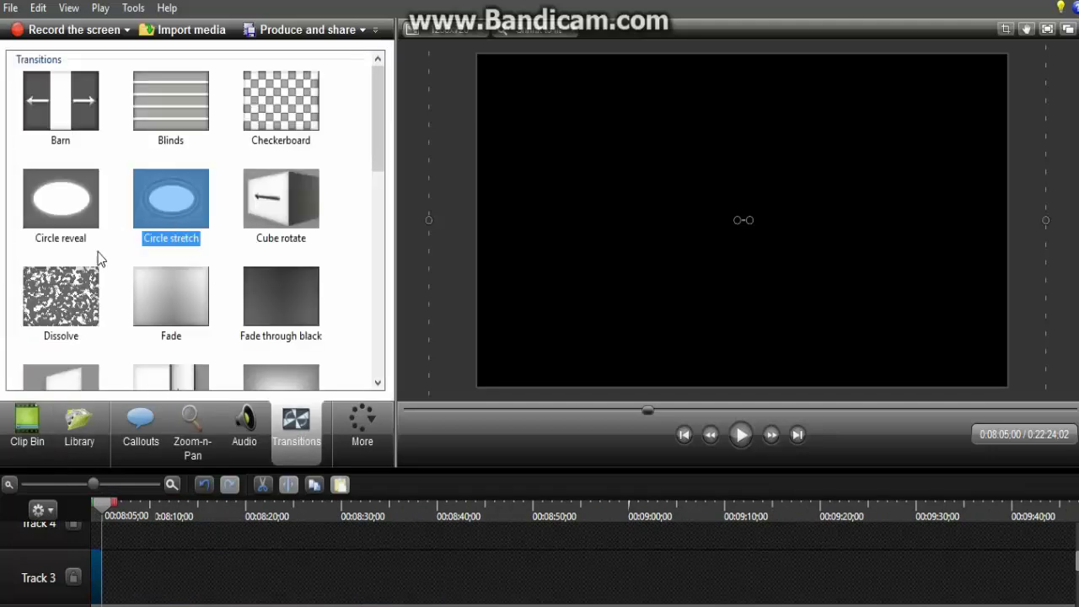
click(73, 307)
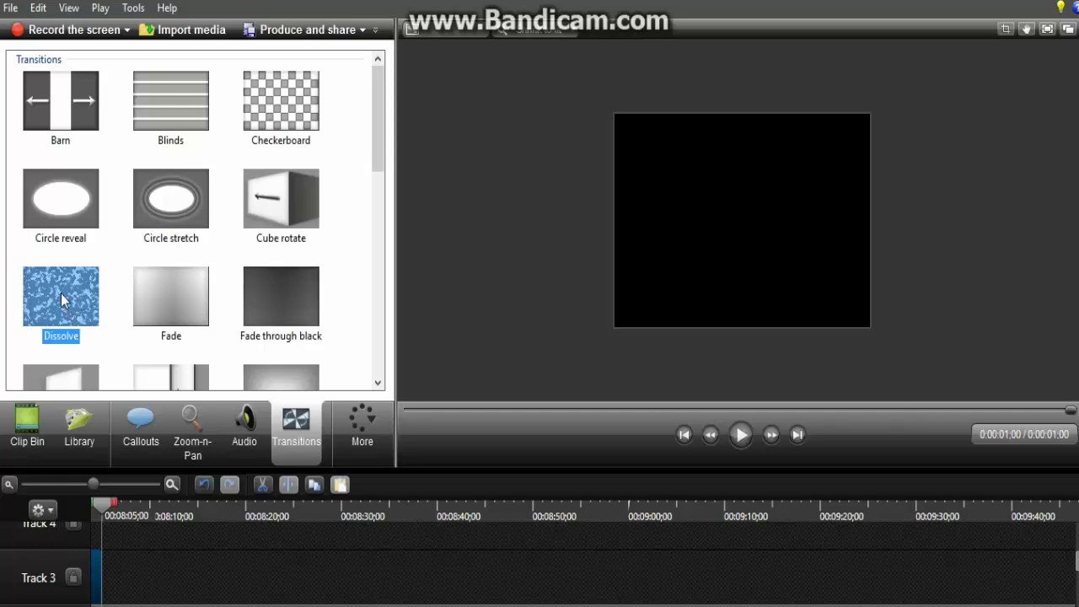
click(168, 310)
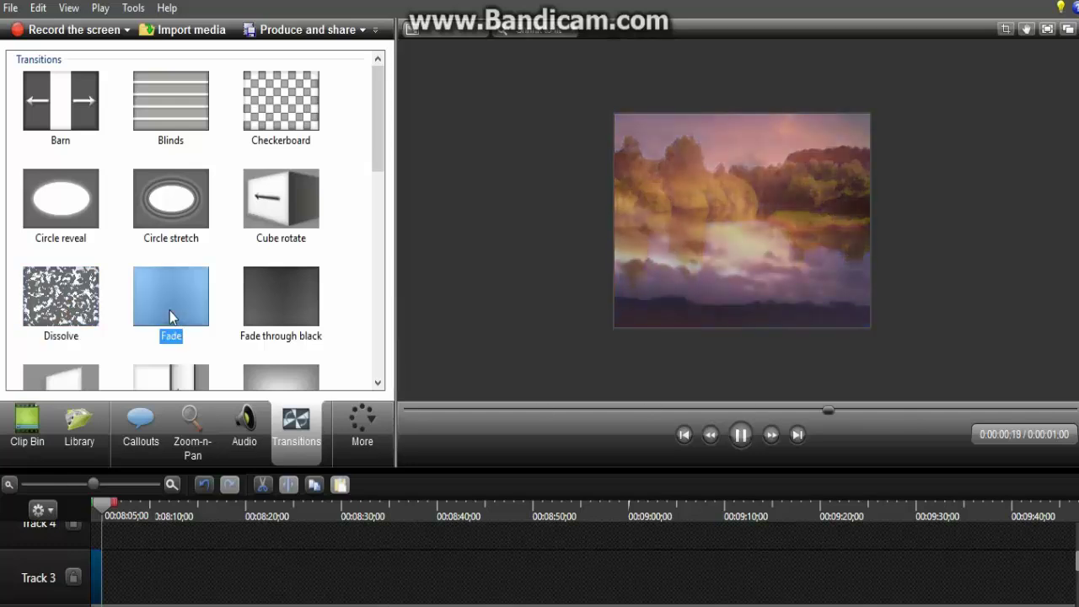
drag(165, 305, 107, 582)
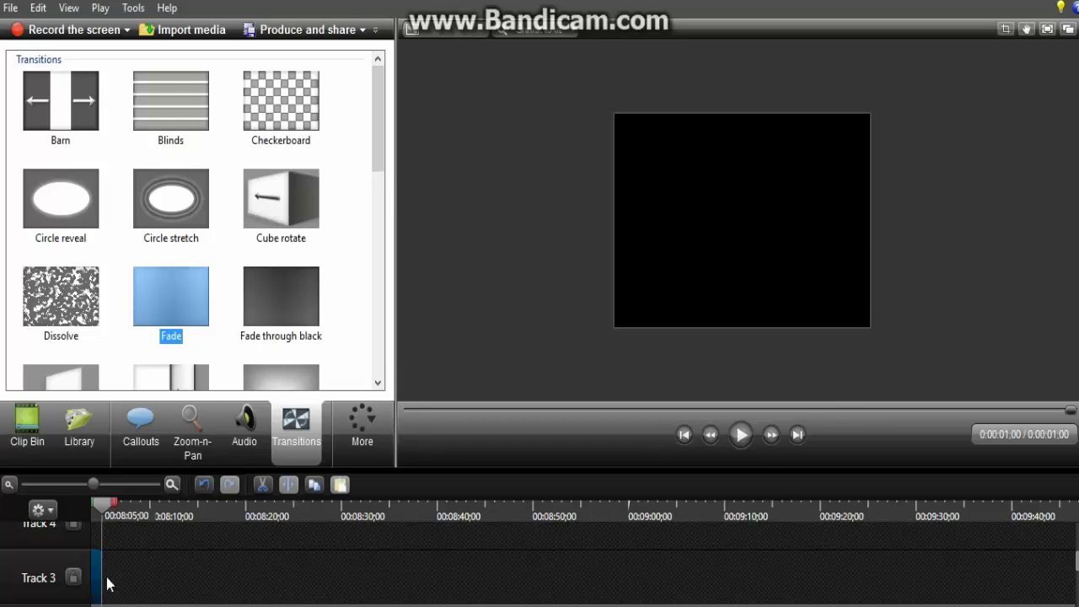
drag(148, 319, 153, 571)
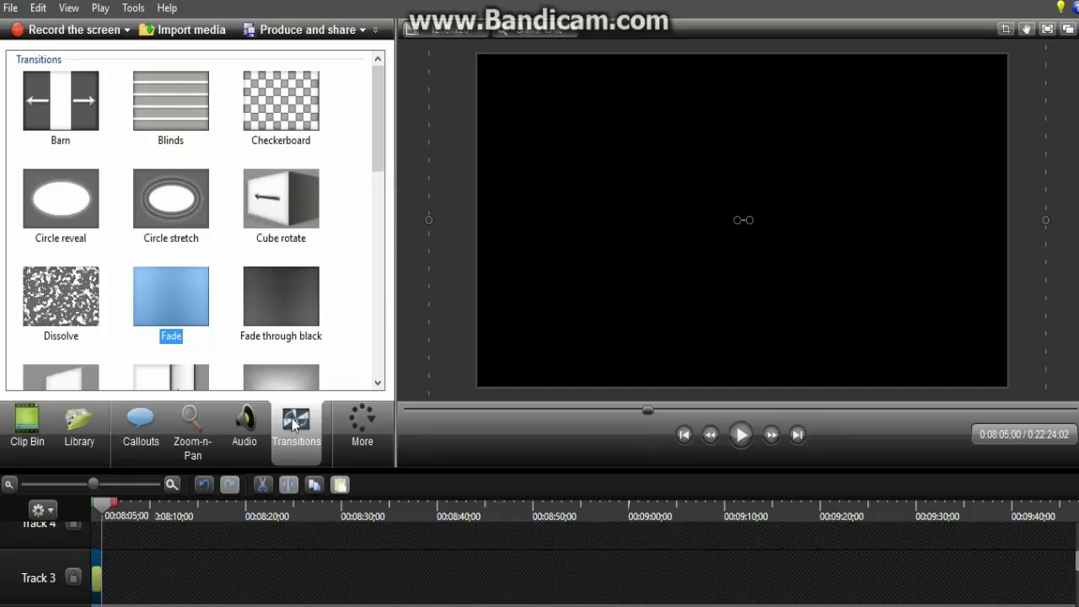
Place descarga (6).jpg directly after the fifth image on Track 3 and zoom in on it to about 469%.
click(26, 428)
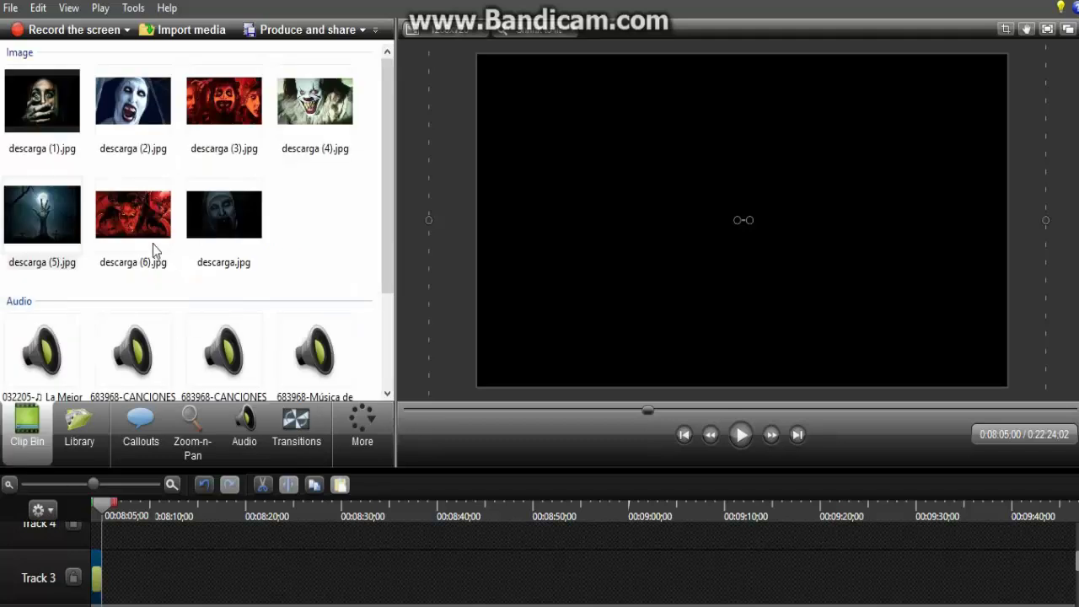
drag(153, 243, 116, 592)
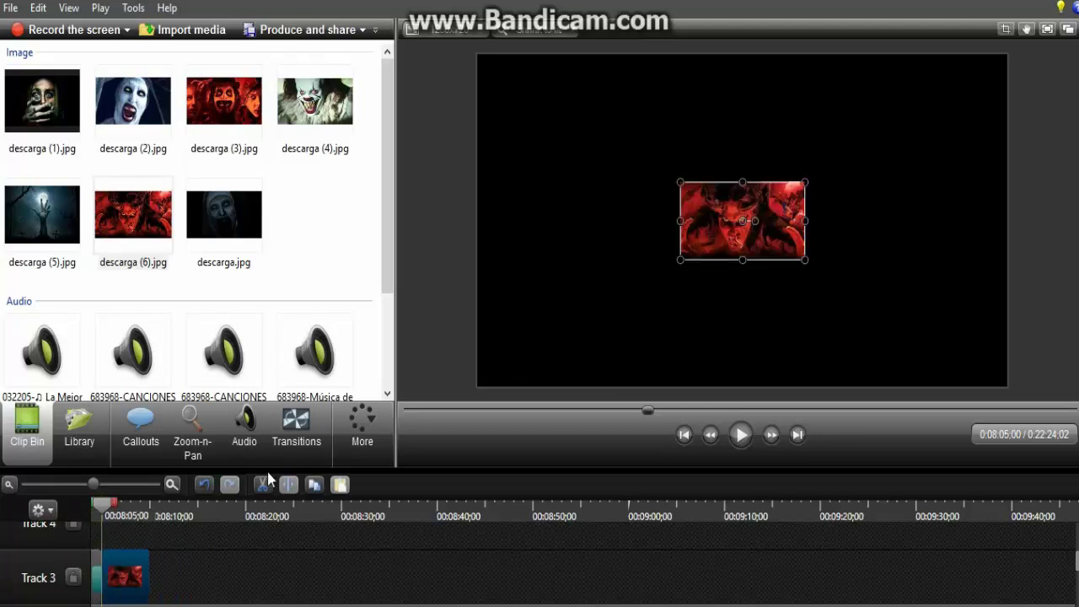
click(214, 421)
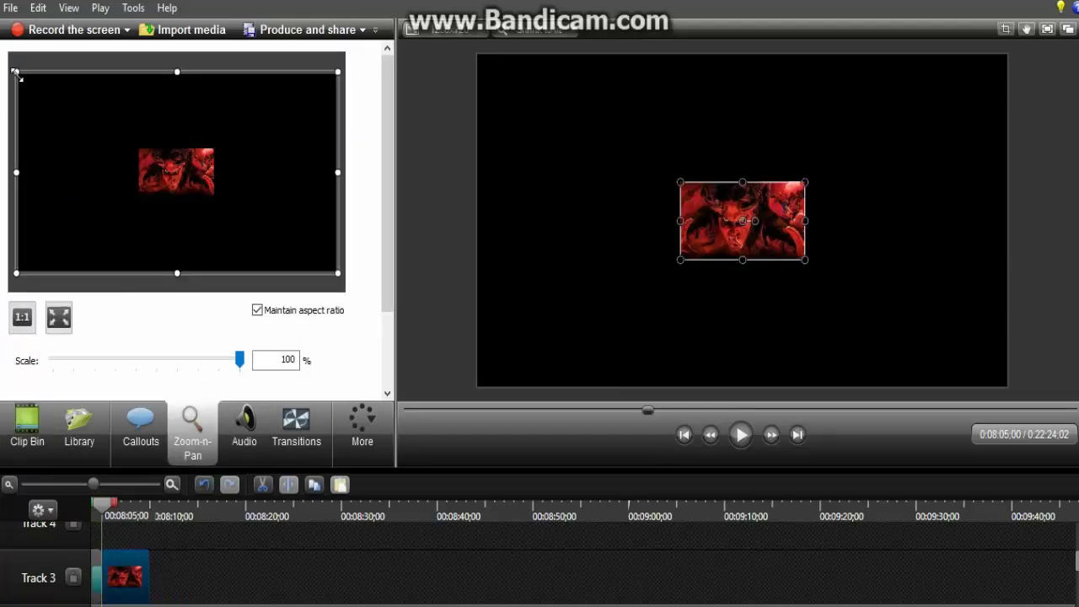
drag(15, 73, 82, 117)
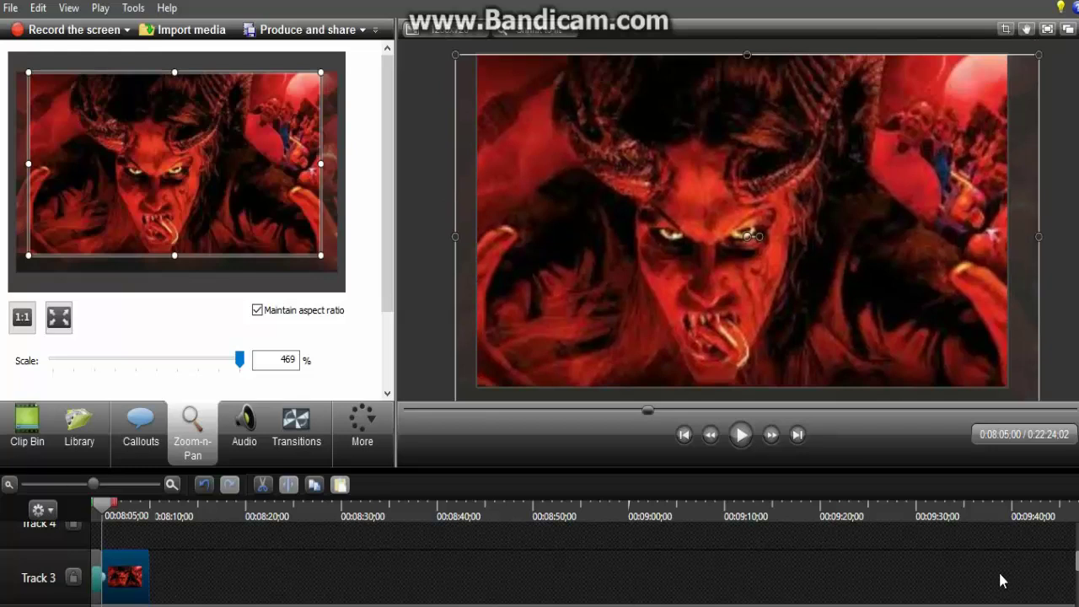
Extend the descarga (6).jpg clip on Track 3 to 0:09:45;19.
click(1066, 517)
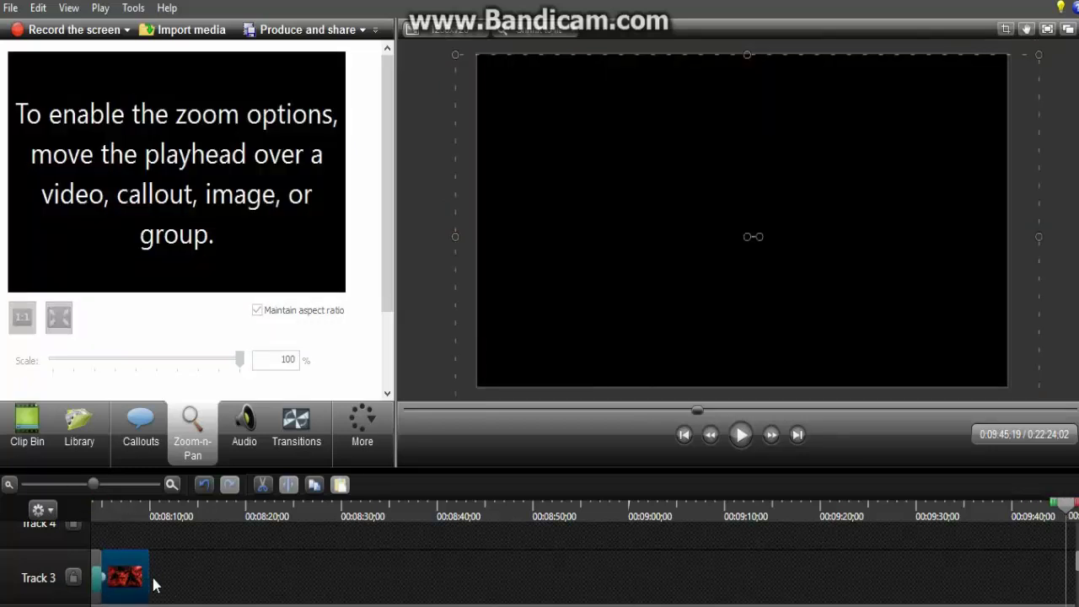
drag(148, 575, 1066, 582)
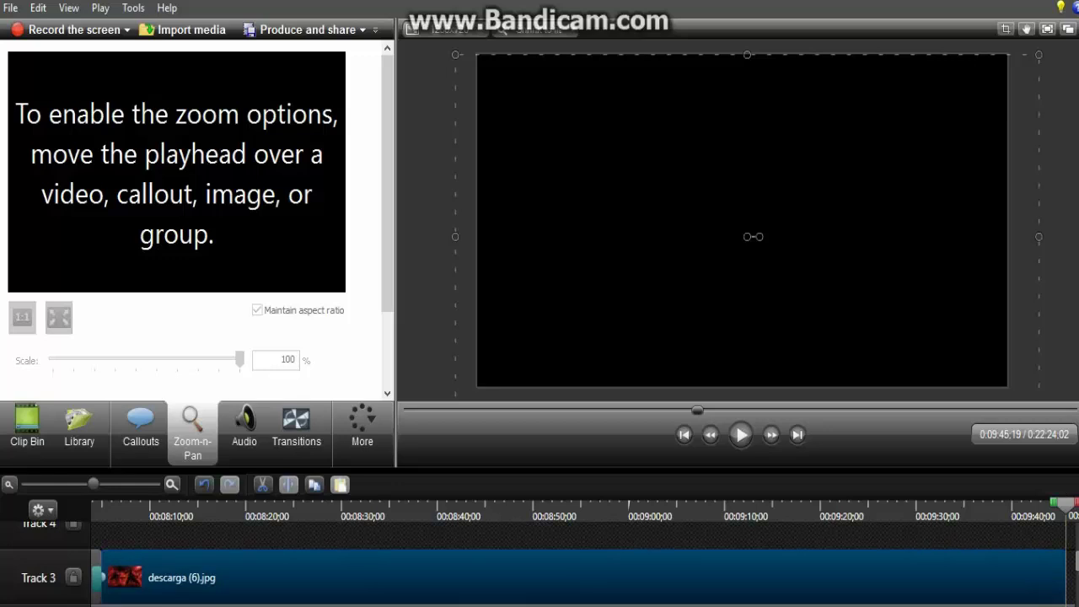
scroll(584, 551, right, 10)
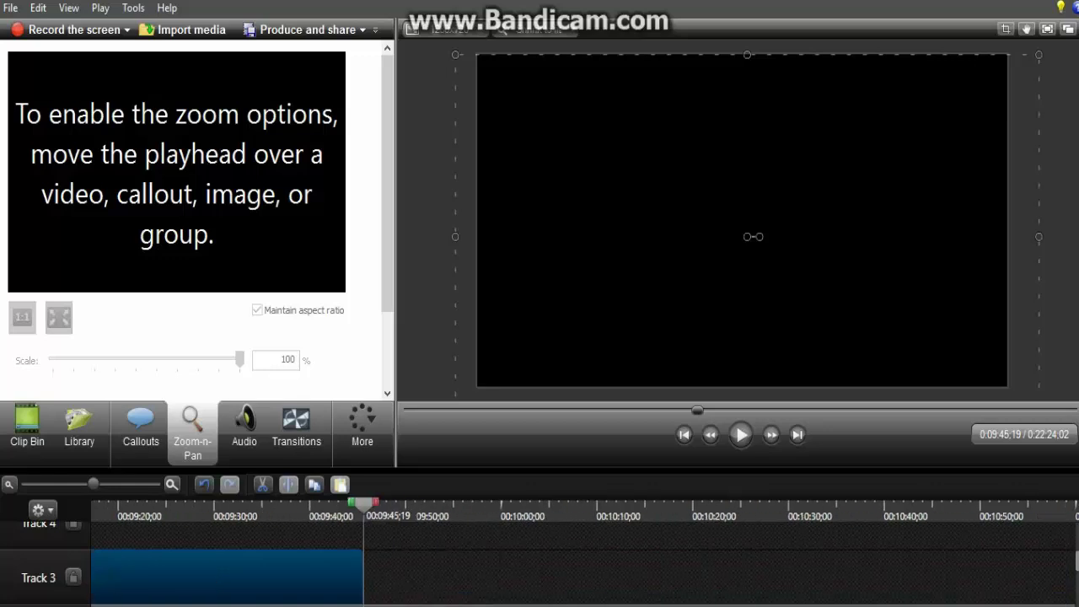
Add a Fade through black transition at the end of the descarga (6).jpg clip on Track 3.
scroll(581, 605, right, 3)
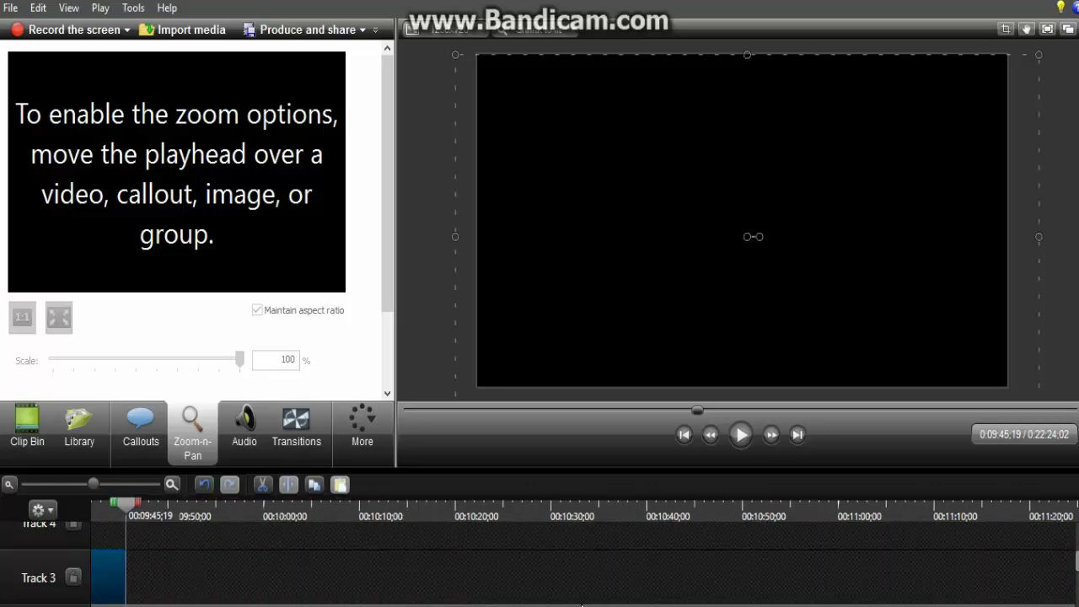
click(306, 440)
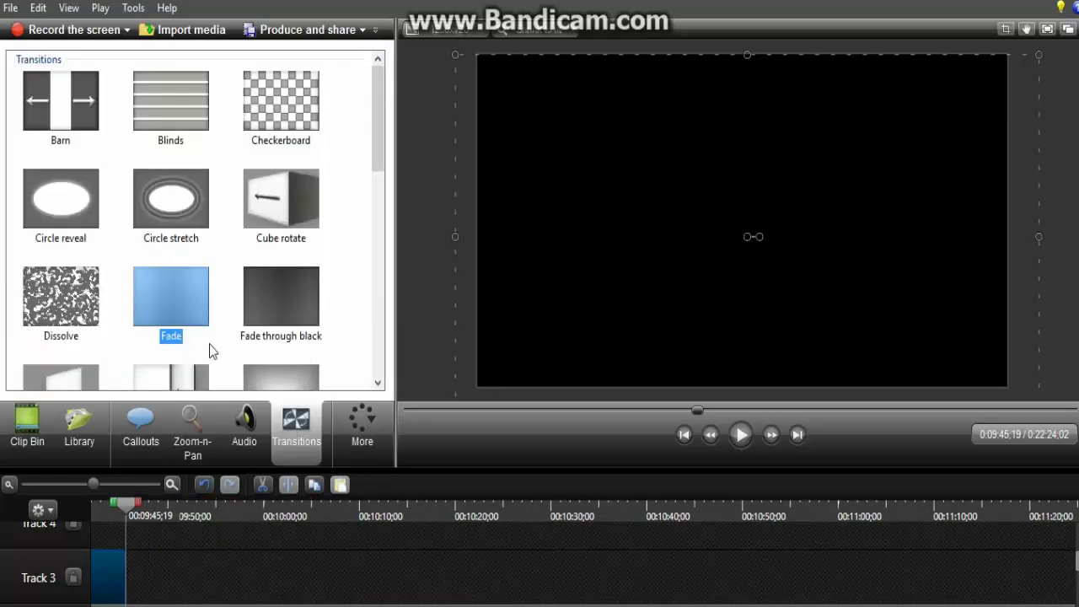
click(261, 319)
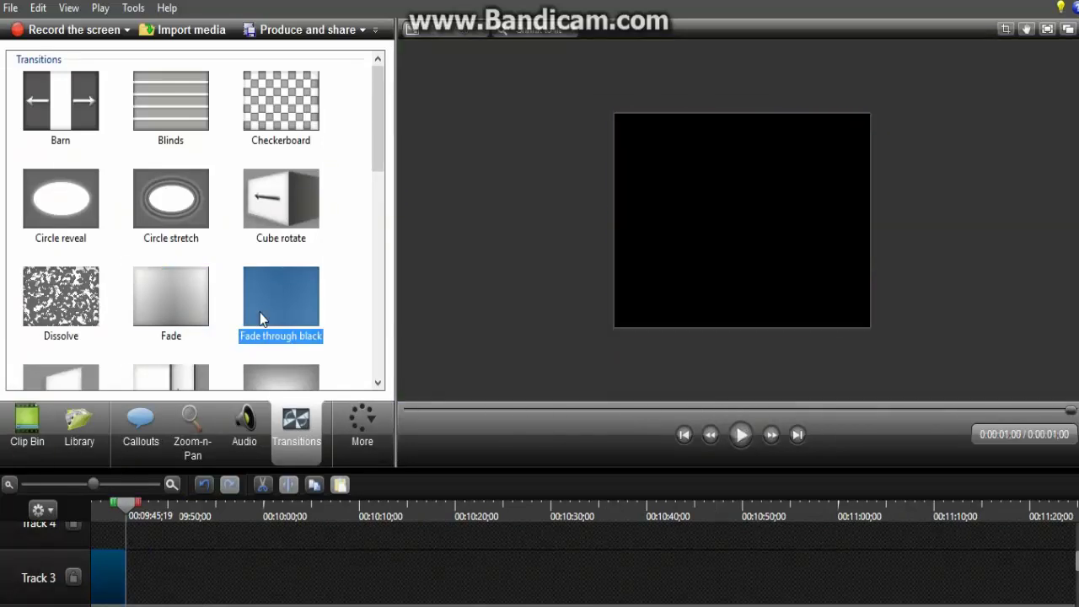
drag(266, 306, 214, 571)
drag(147, 596, 139, 588)
mouse_move(278, 325)
mouse_down()
mouse_move(185, 571)
mouse_move(135, 590)
mouse_move(123, 577)
mouse_up()
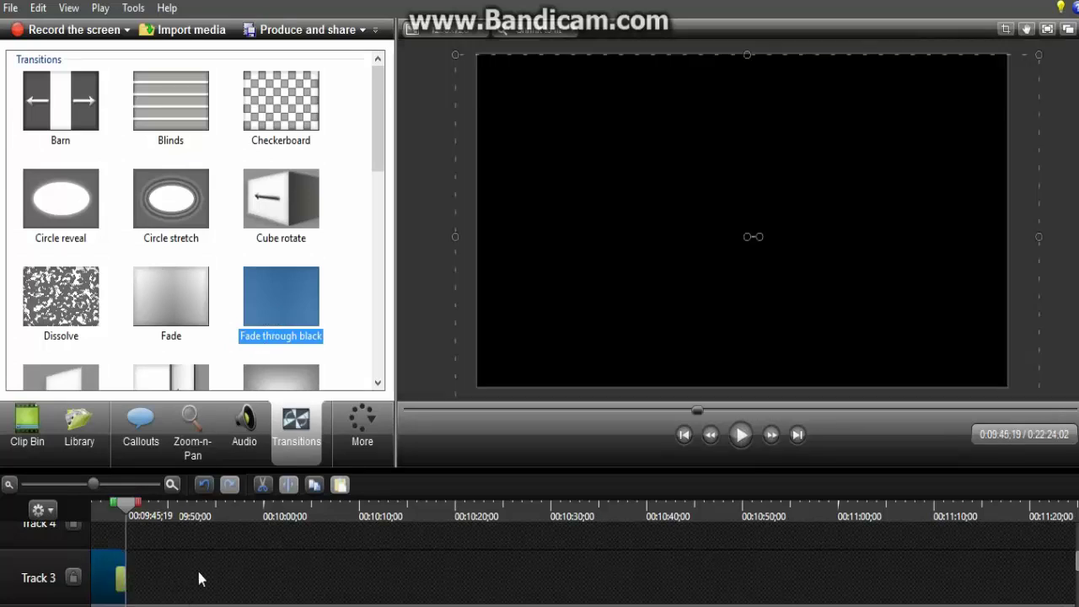
Place descarga.jpg directly after the descarga (6).jpg clip on Track 3 and zoom in on it to about 475%.
click(35, 447)
click(244, 210)
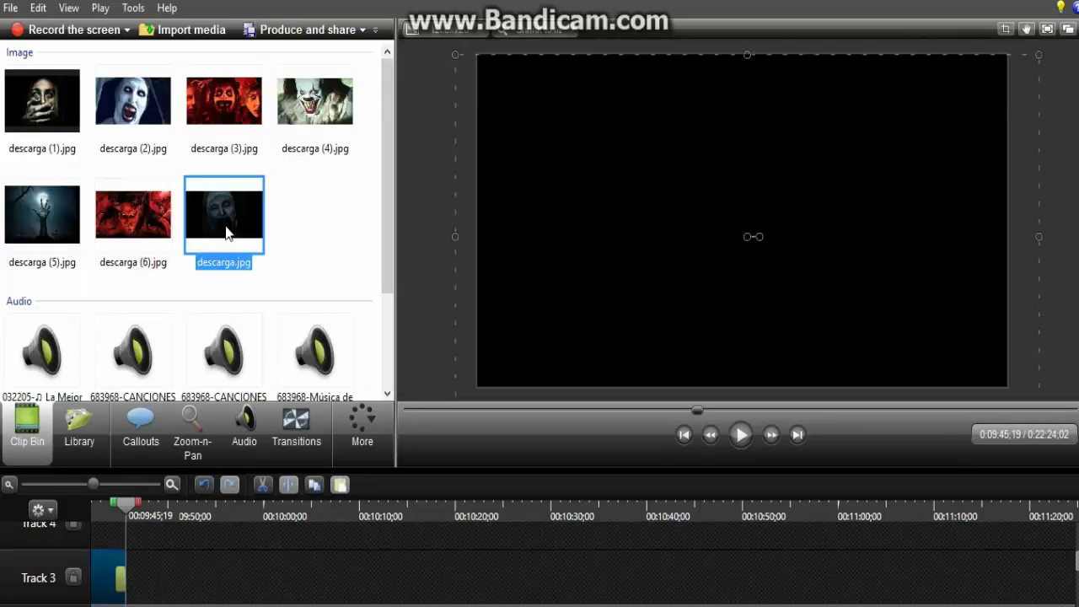
drag(218, 218, 147, 590)
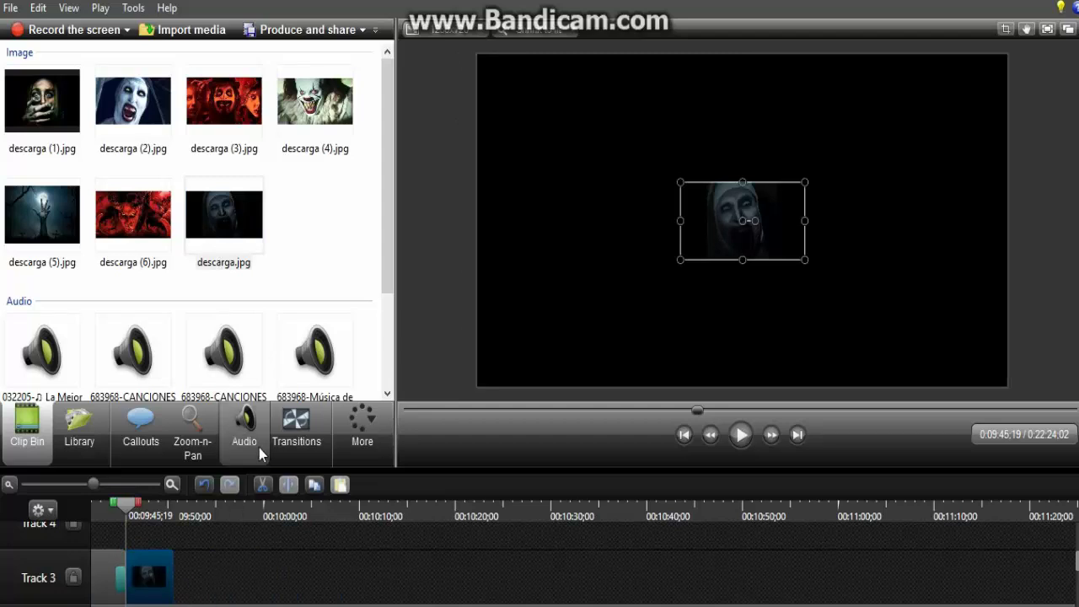
click(191, 438)
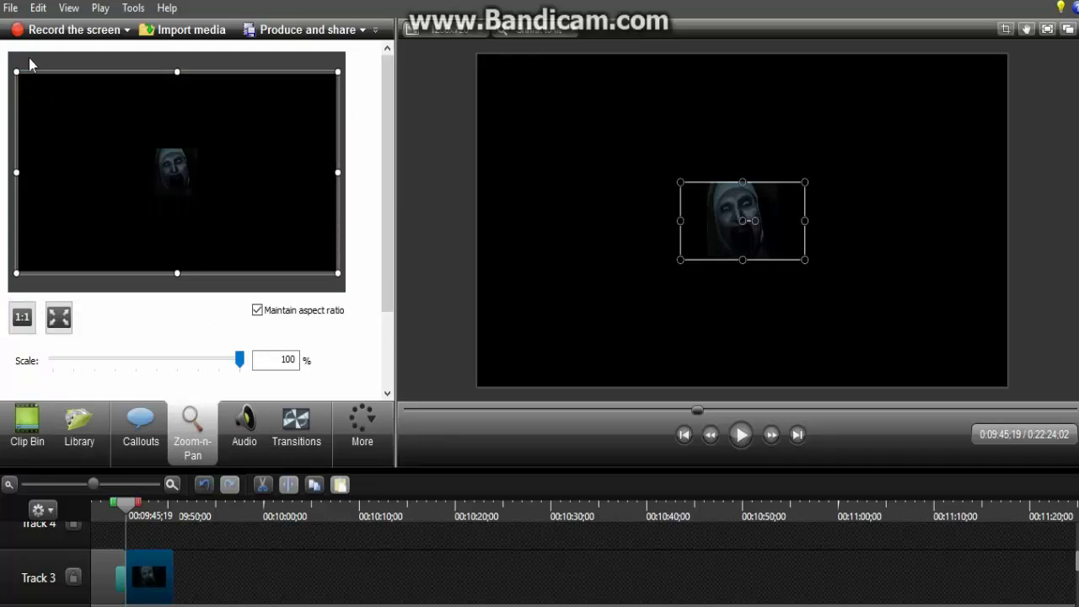
drag(17, 75, 67, 119)
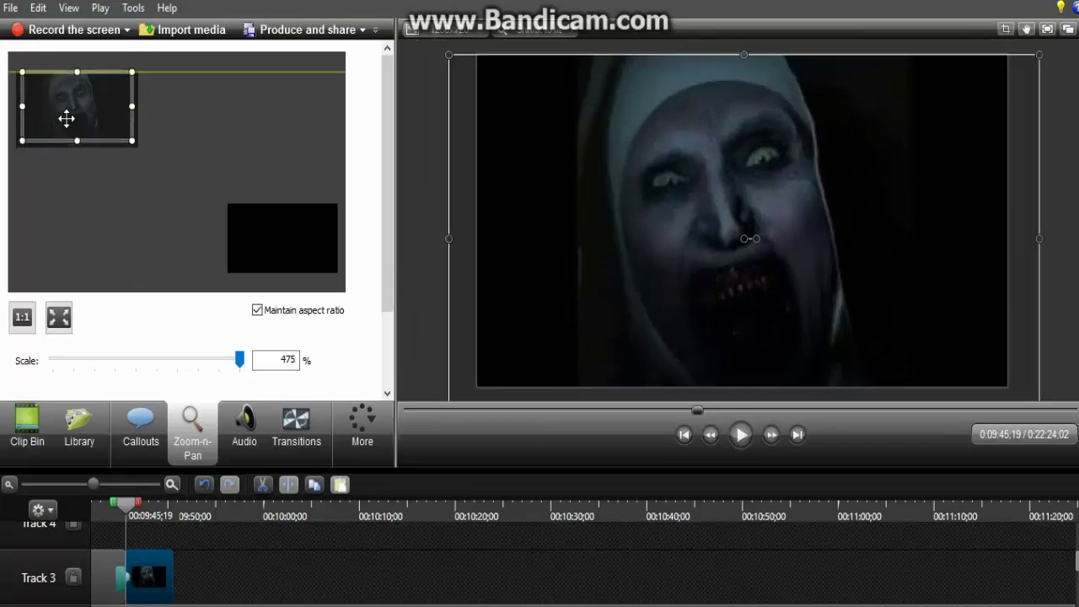
Extend the descarga.jpg clip on Track 3 to 0:11:22;28 and add a Flip transition at its end.
click(1058, 515)
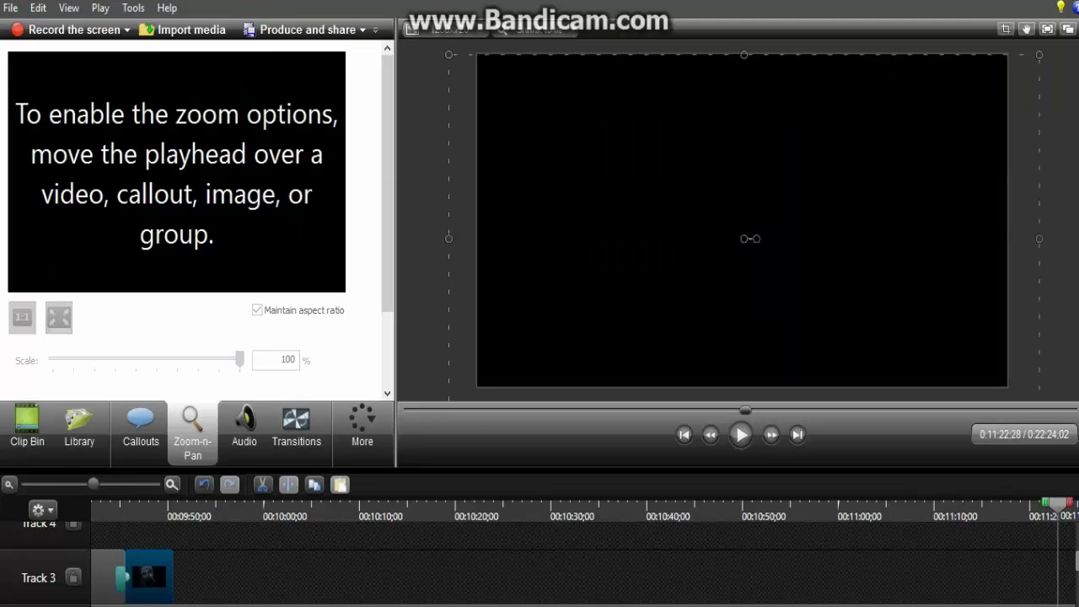
drag(172, 573, 1057, 578)
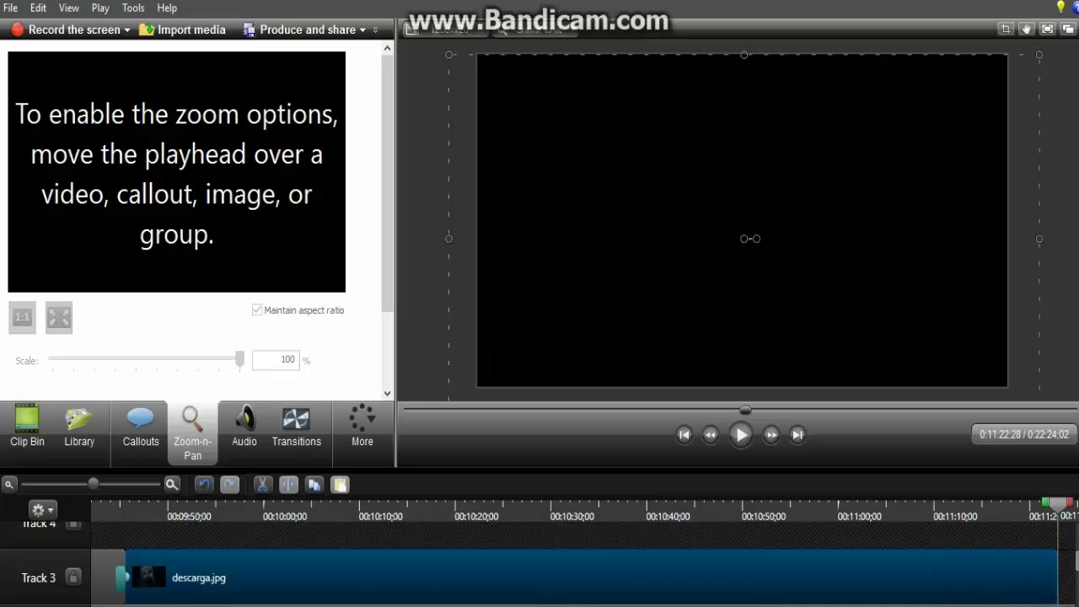
scroll(640, 603, right, 10)
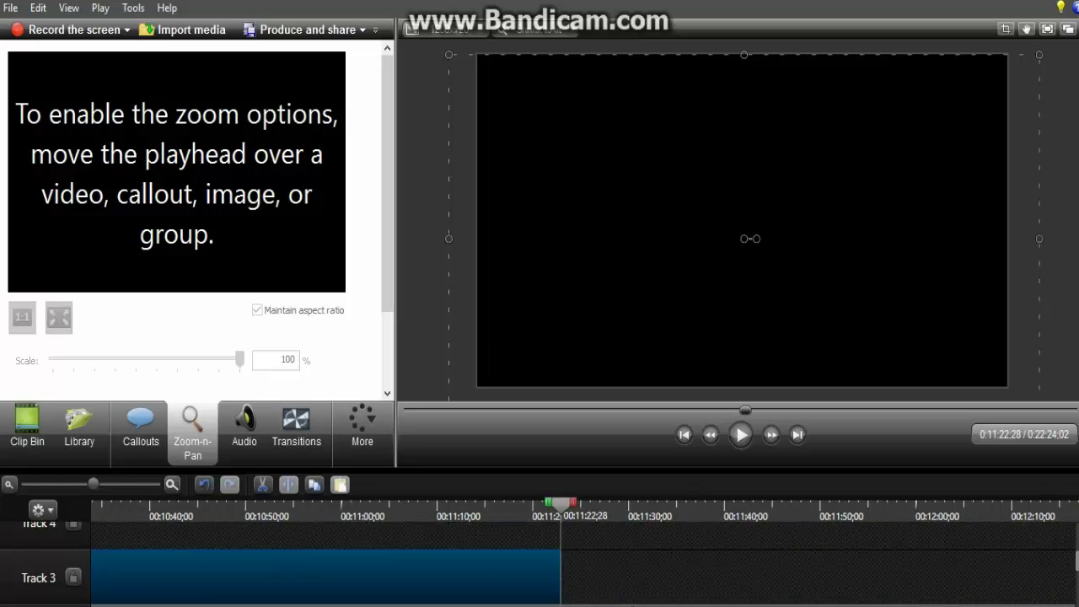
scroll(640, 603, right, 3)
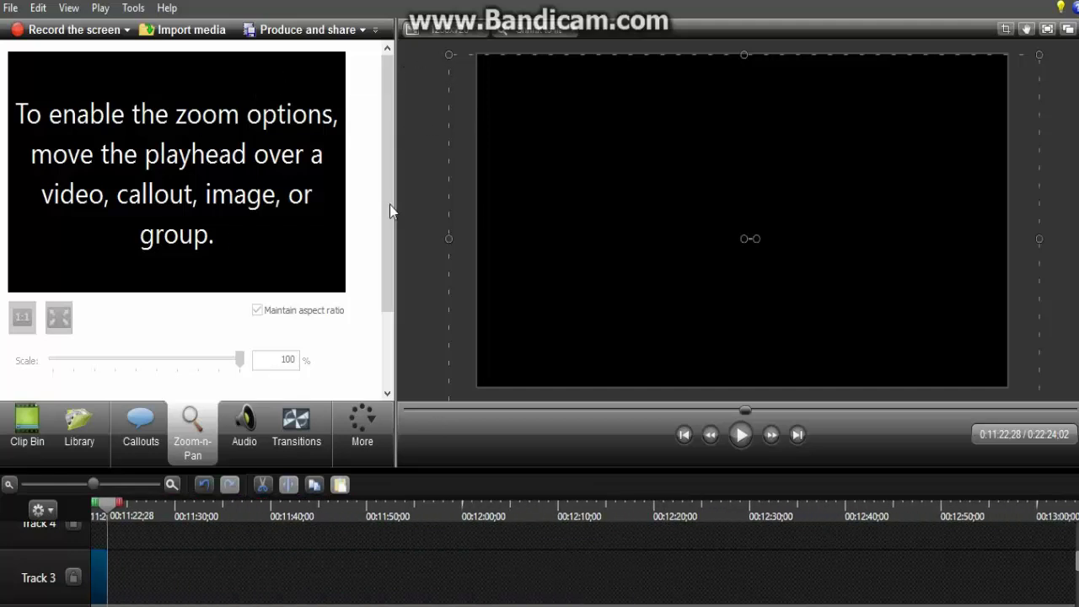
click(29, 444)
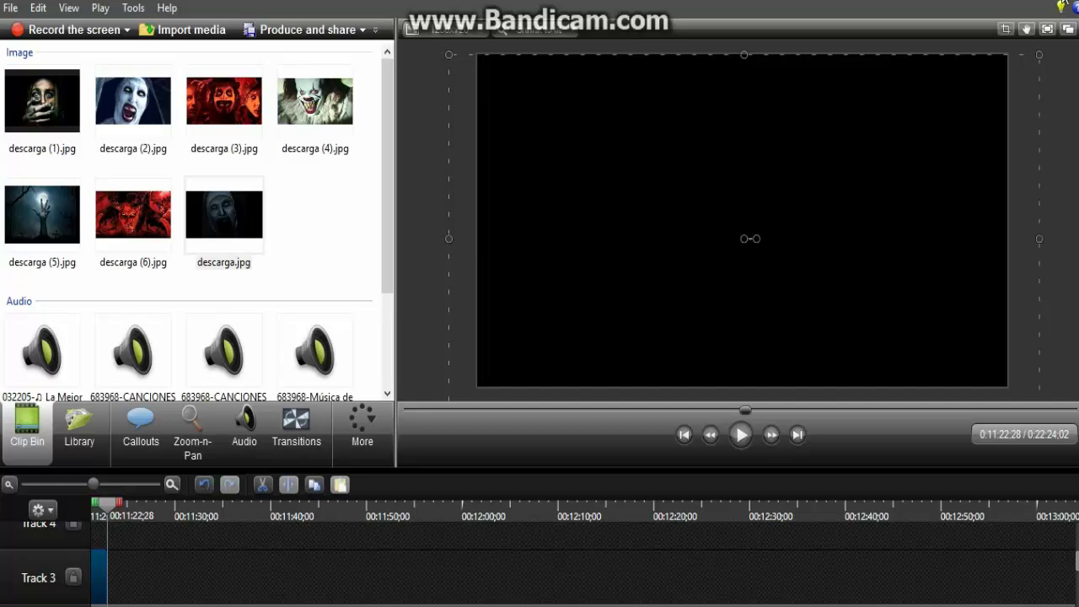
click(415, 147)
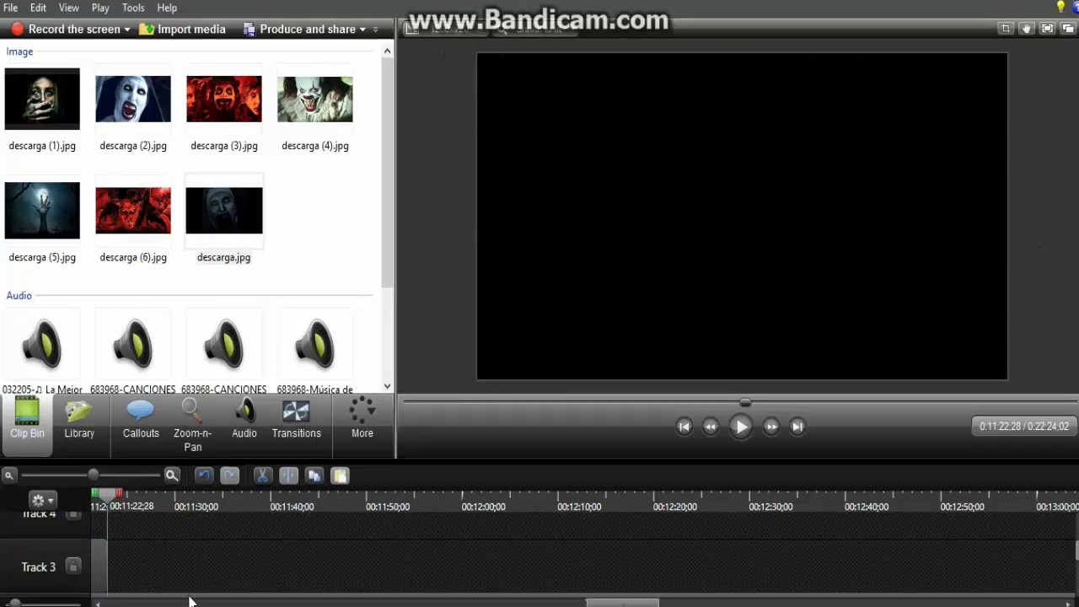
click(298, 432)
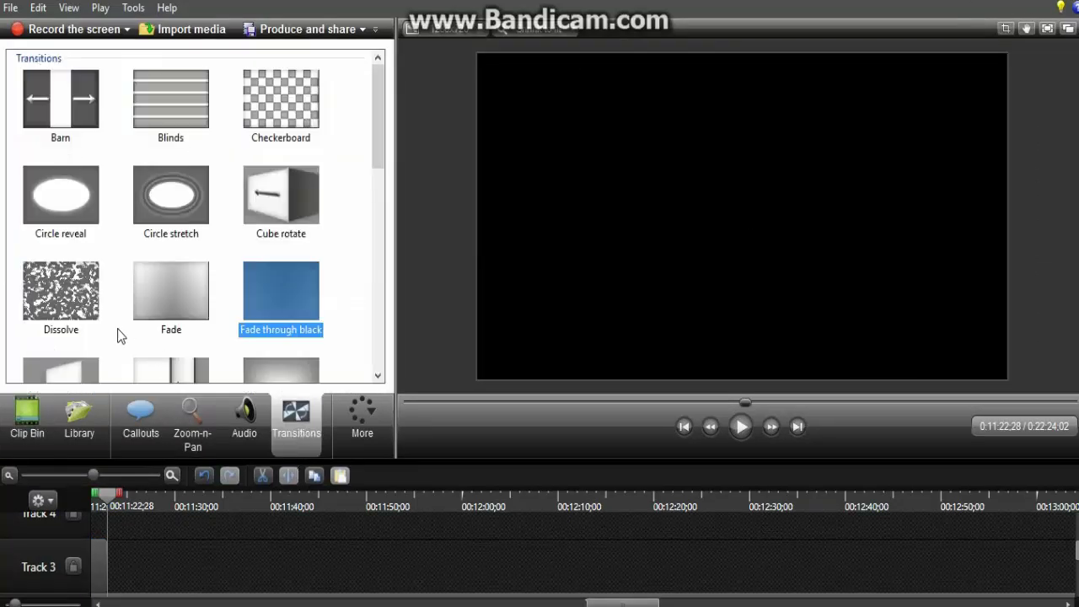
scroll(118, 333, down, 3)
scroll(239, 258, up, 1)
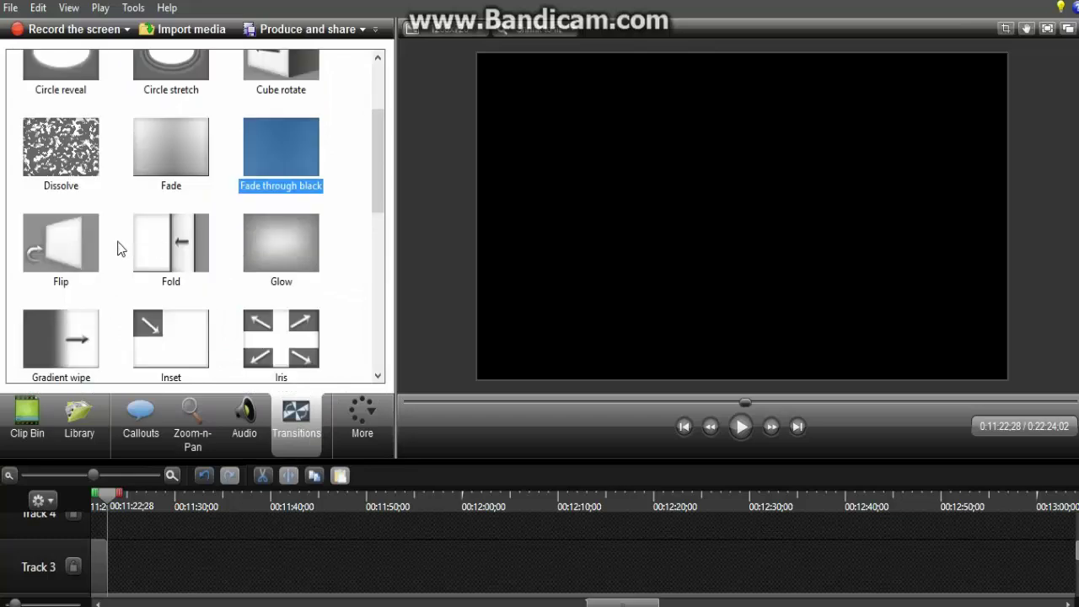
click(85, 253)
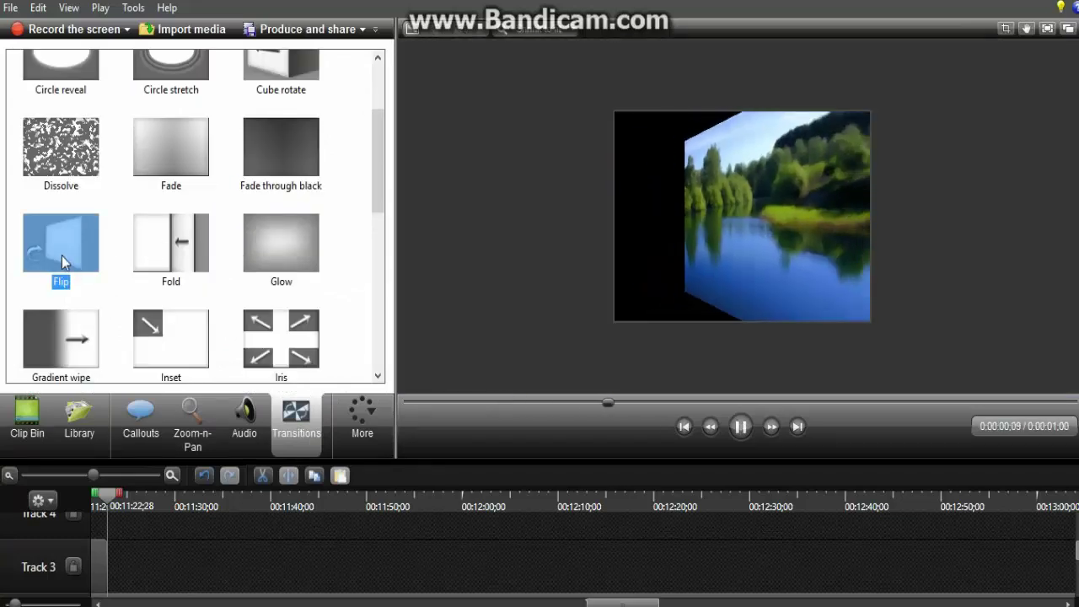
drag(54, 246, 115, 580)
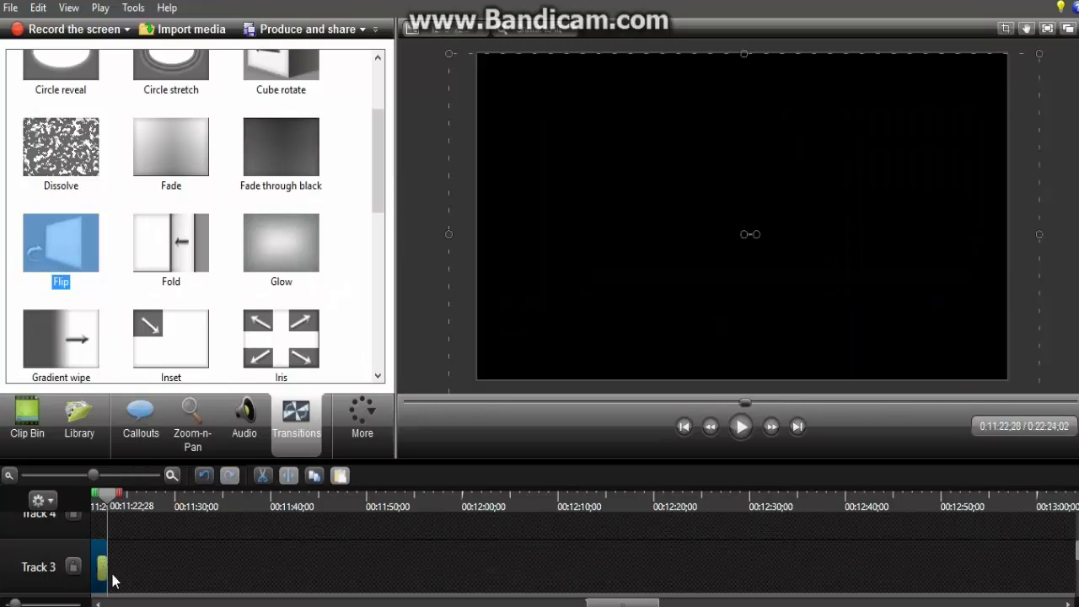
Place descarga (1).jpg directly after the descarga.jpg clip on Track 3 and zoom in on it to about 531%.
click(32, 451)
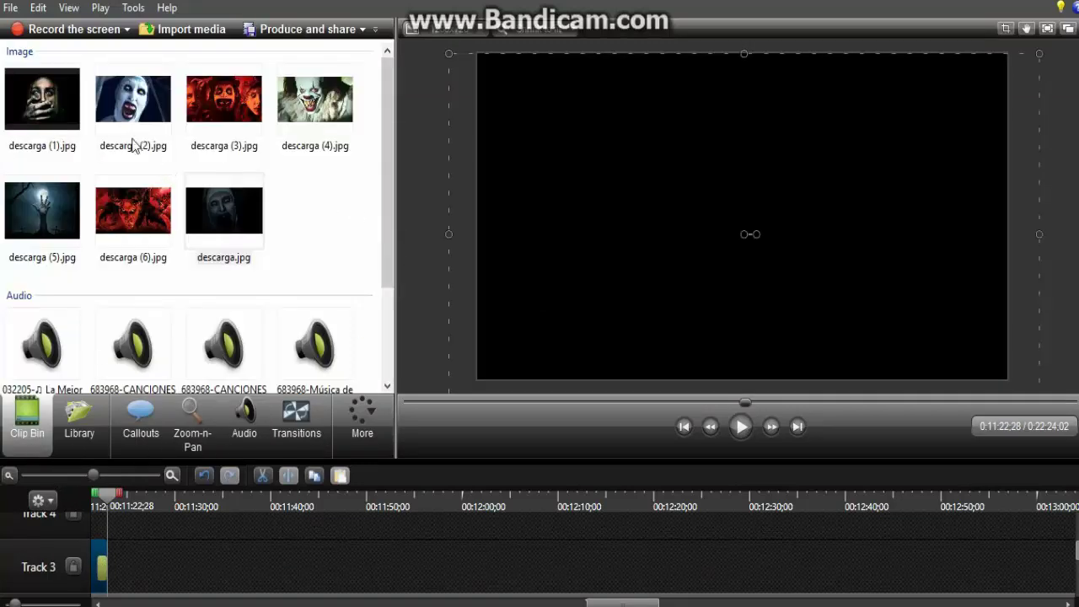
click(38, 105)
drag(35, 105, 143, 573)
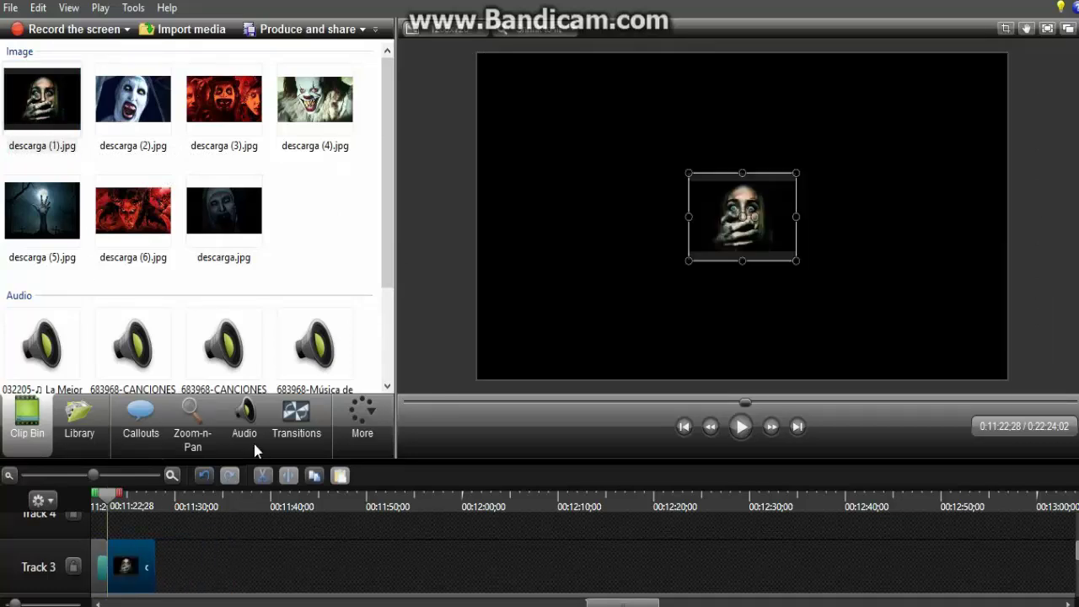
click(192, 425)
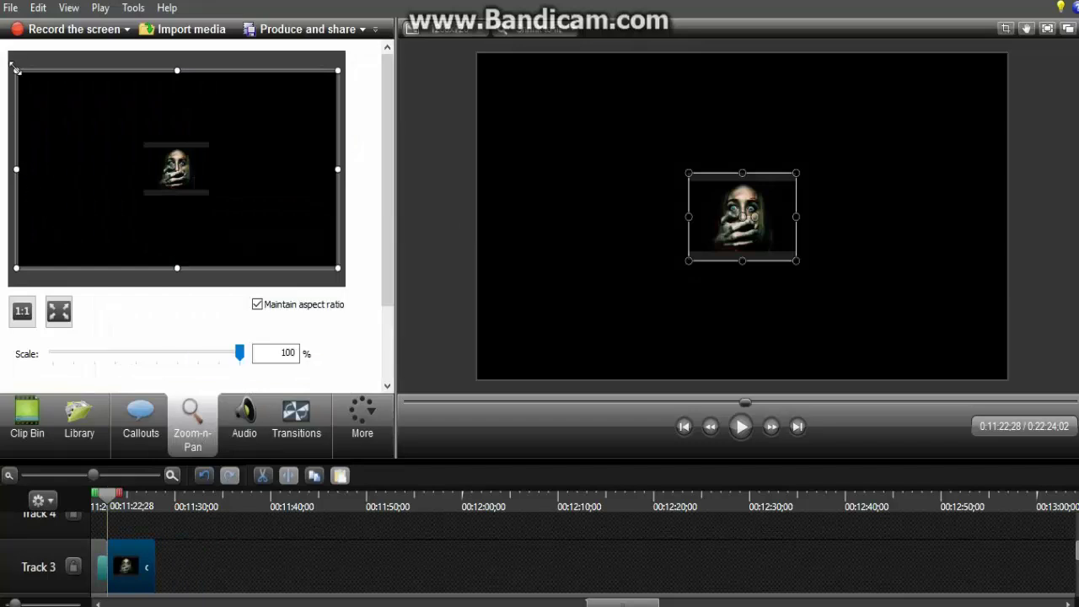
drag(15, 69, 60, 123)
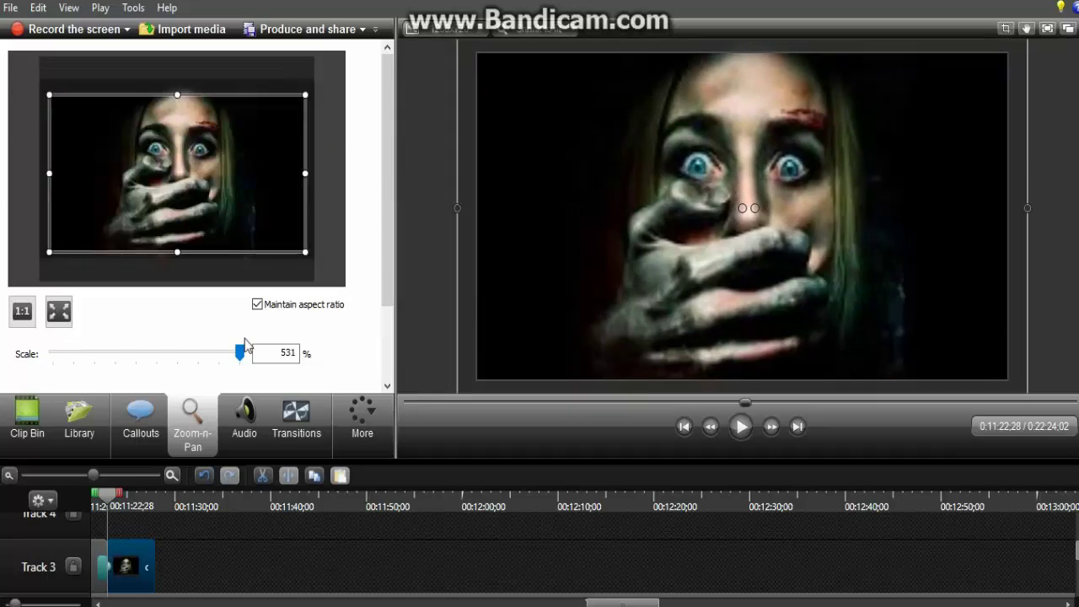
Extend the descarga (1).jpg clip on Track 3 to 0:13:03;08 and add a Fold transition at its end.
click(1067, 505)
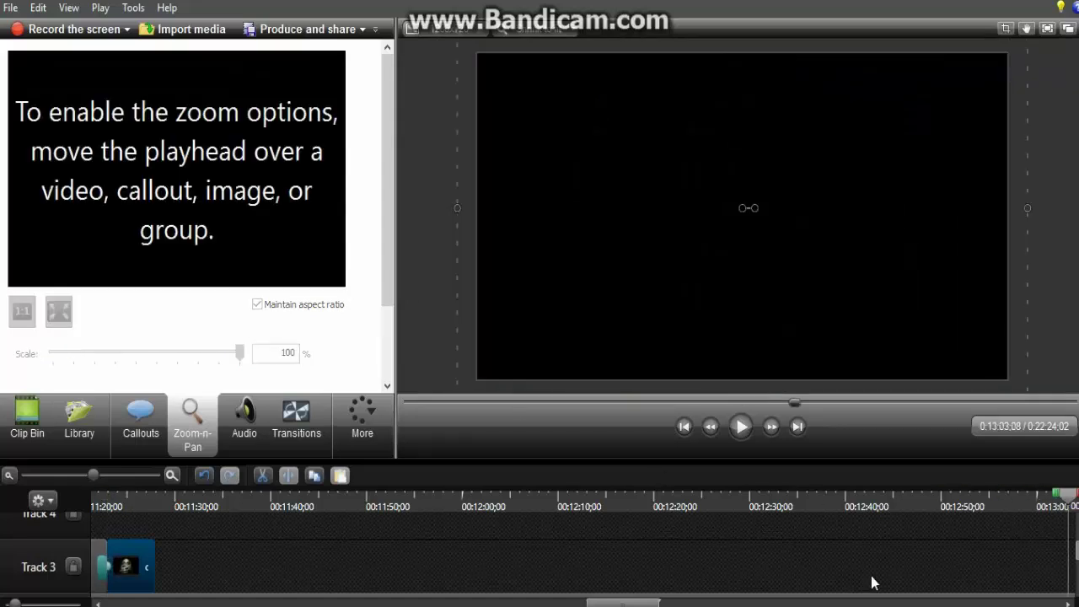
drag(347, 581, 1040, 573)
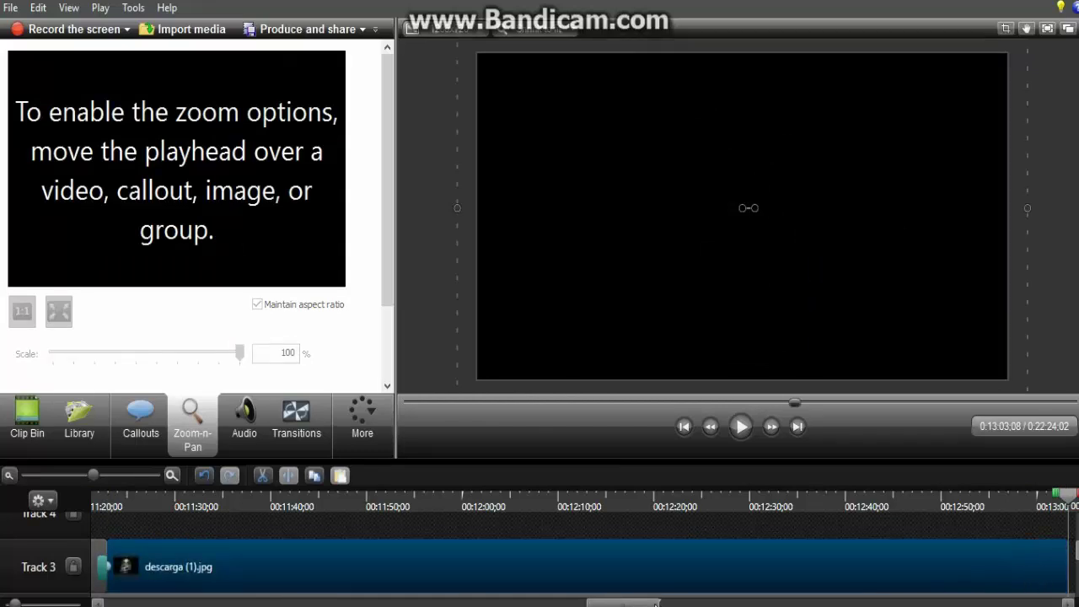
drag(656, 603, 713, 590)
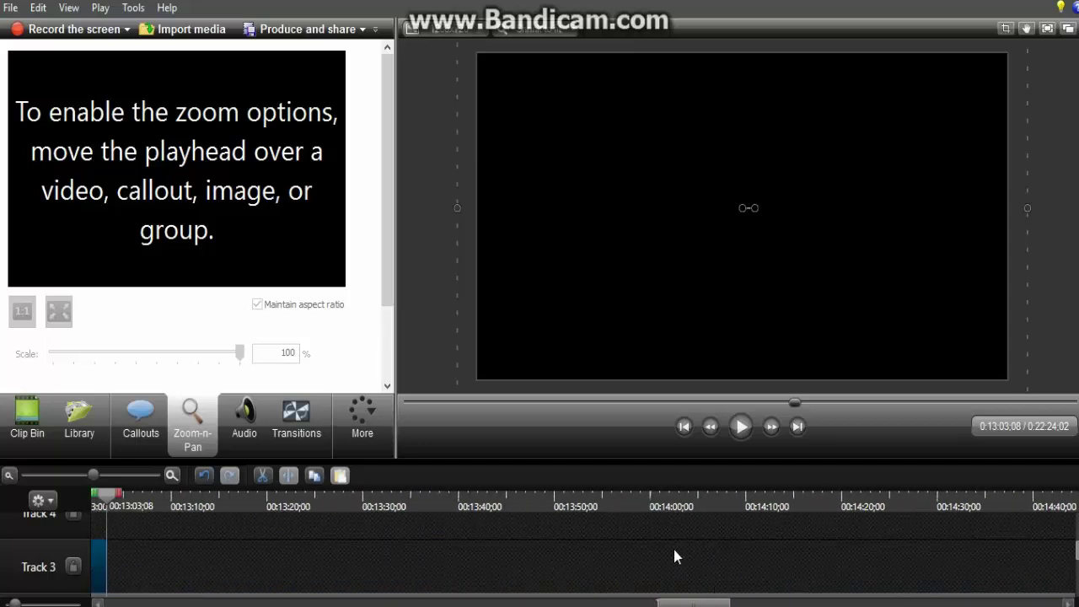
click(287, 426)
click(178, 256)
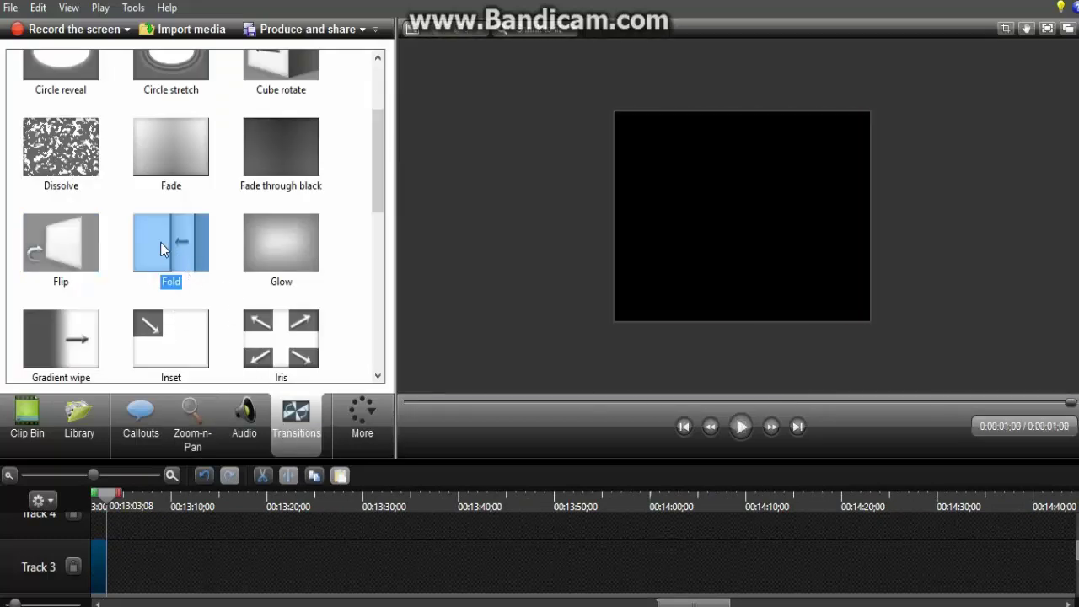
drag(160, 242, 102, 567)
Place descarga (4).jpg directly after the extended descarga (1).jpg clip on Track 3 and zoom in on it to about 612%.
click(28, 438)
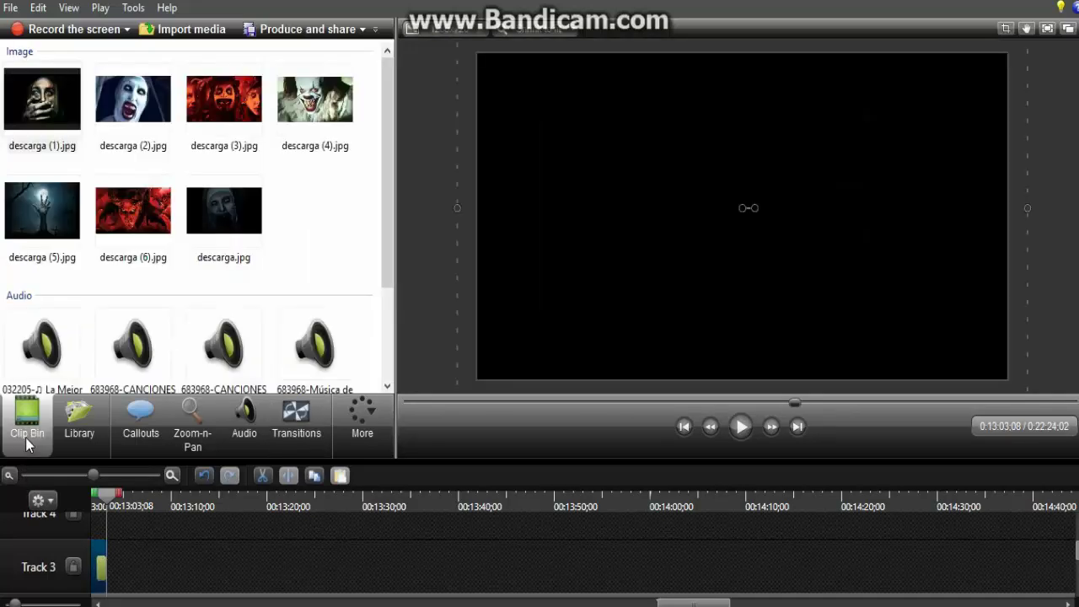
click(305, 106)
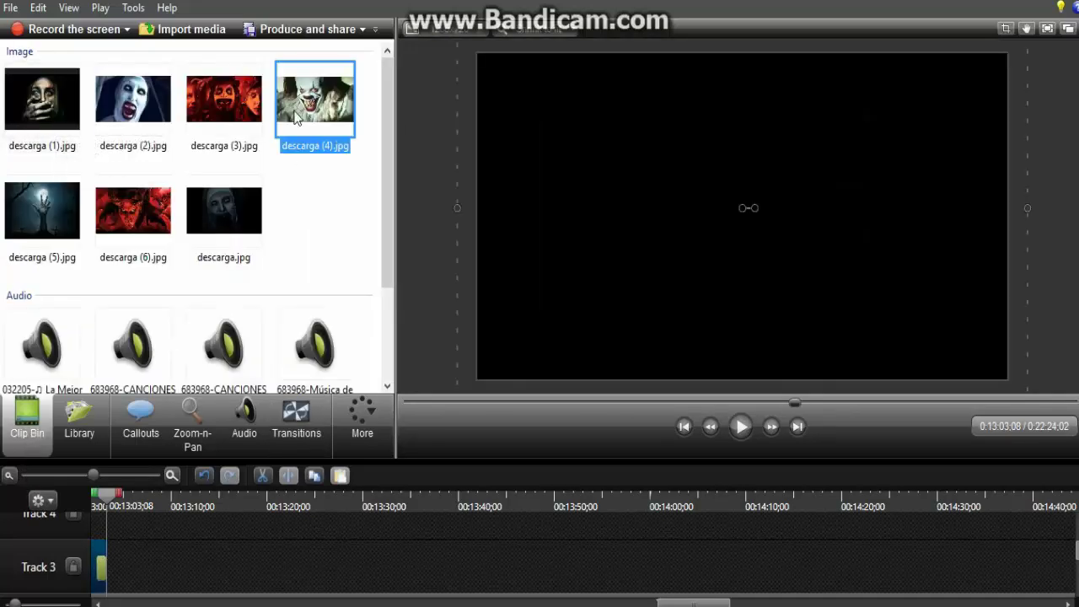
drag(305, 105, 129, 580)
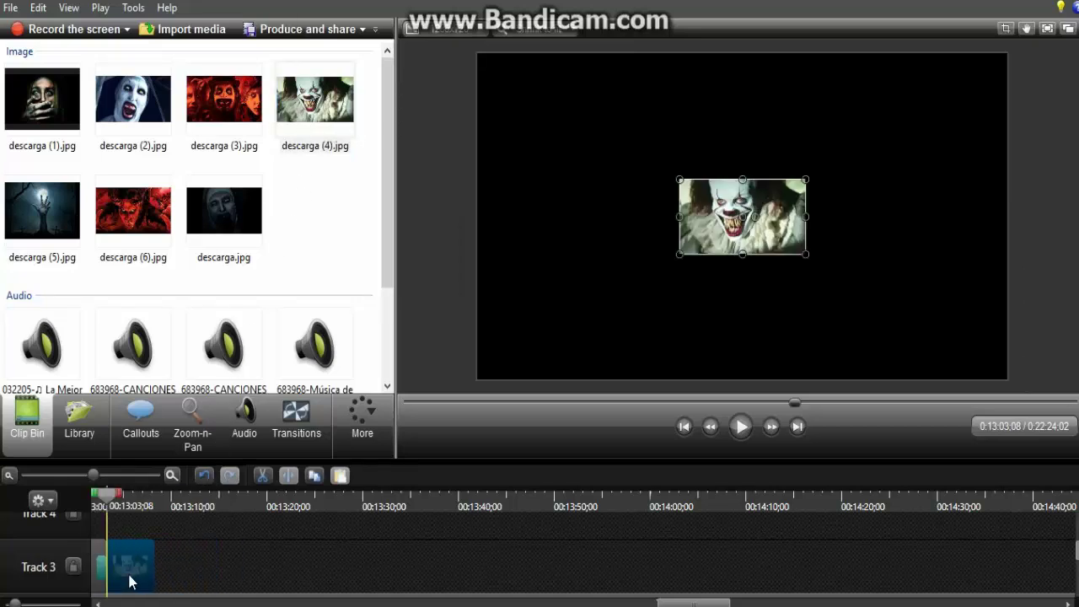
click(244, 421)
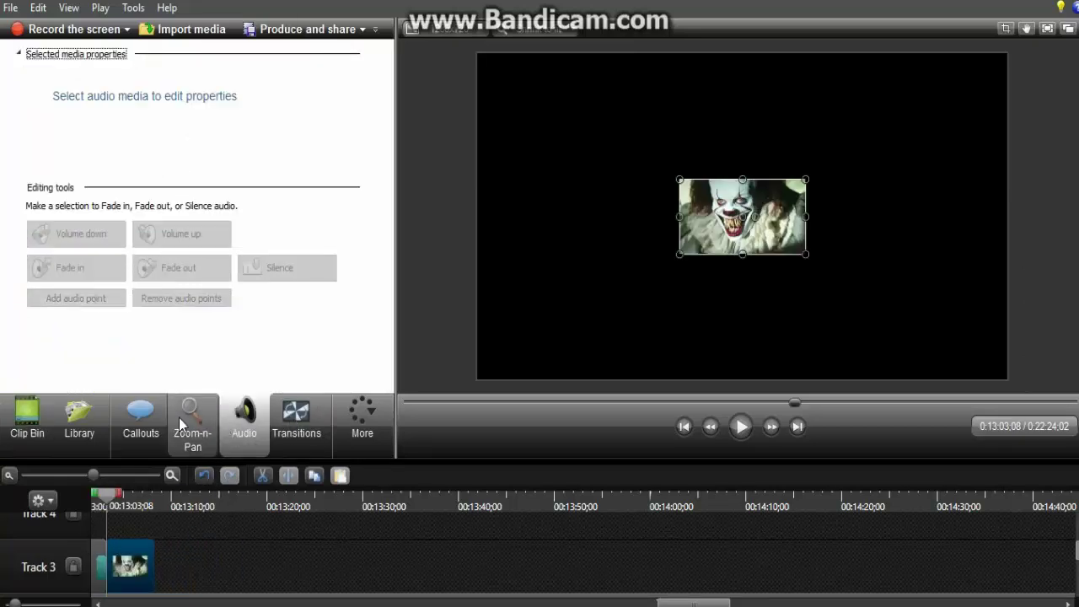
click(181, 421)
drag(15, 72, 292, 275)
drag(124, 134, 75, 111)
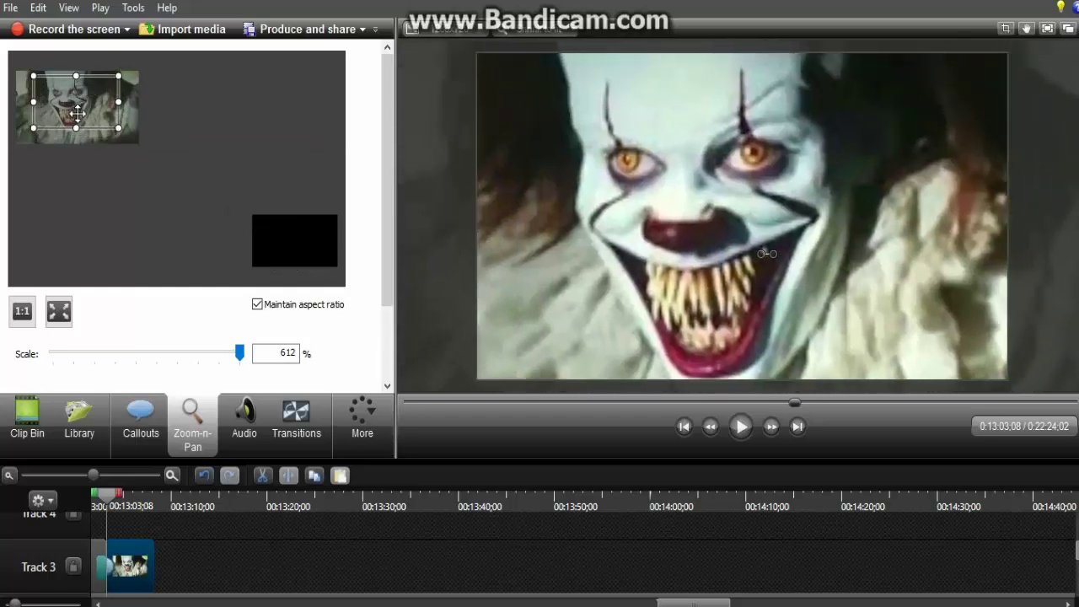
Extend the descarga (4).jpg clip on Track 3 to 0:14:42;05 and add a Glow transition at its end.
click(1051, 499)
drag(152, 554, 1054, 601)
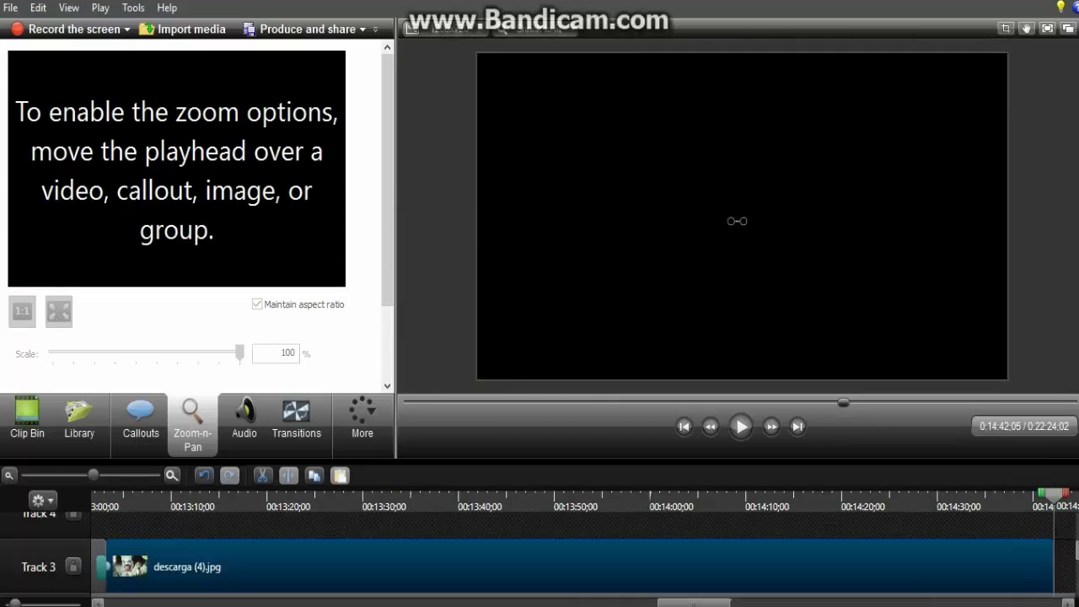
drag(742, 602, 787, 605)
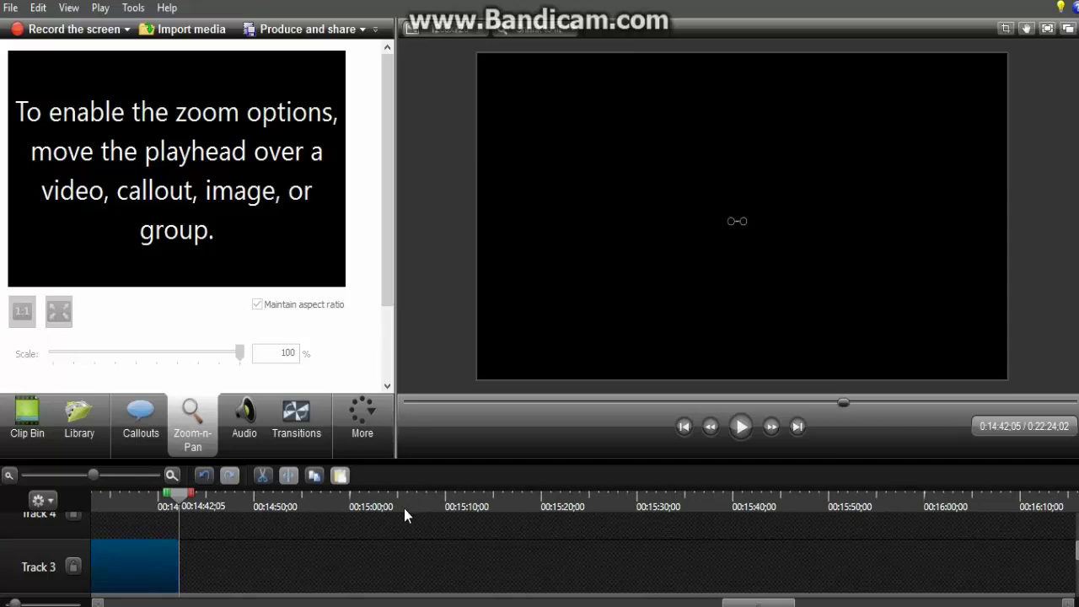
click(292, 447)
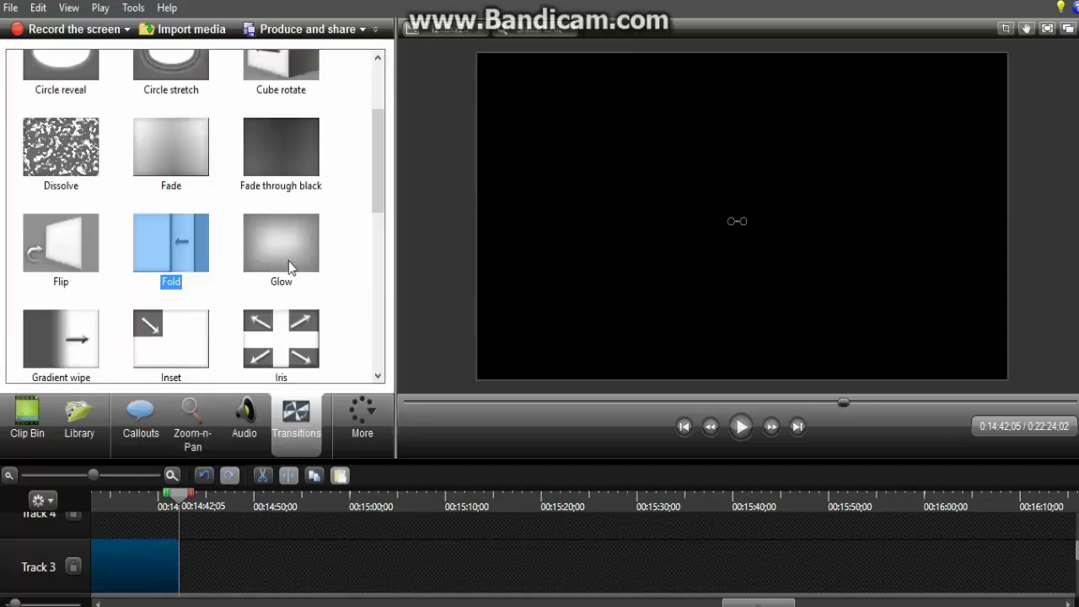
click(283, 250)
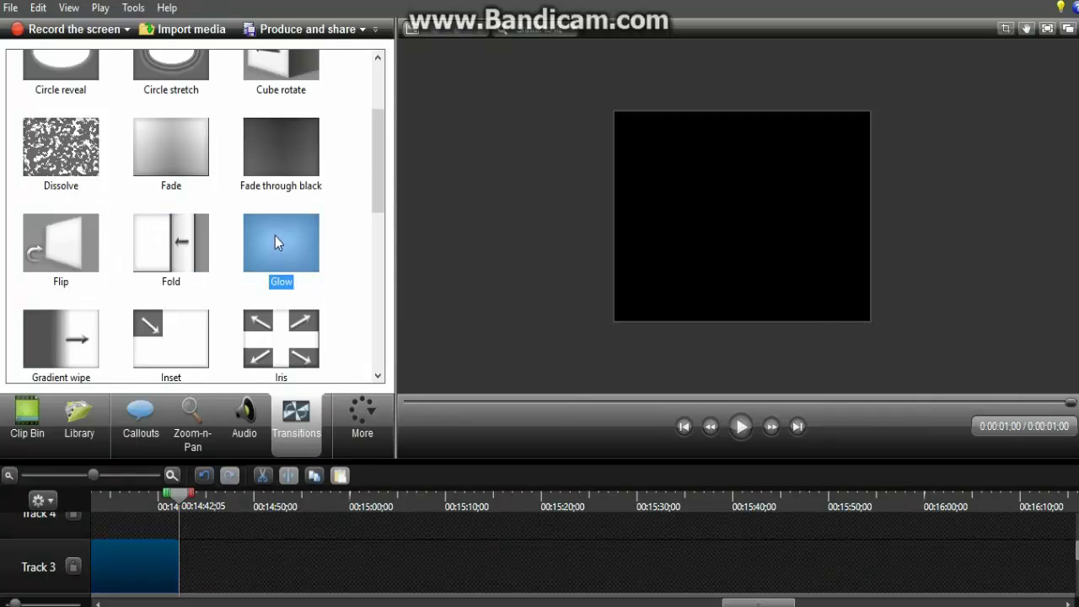
drag(287, 262, 174, 570)
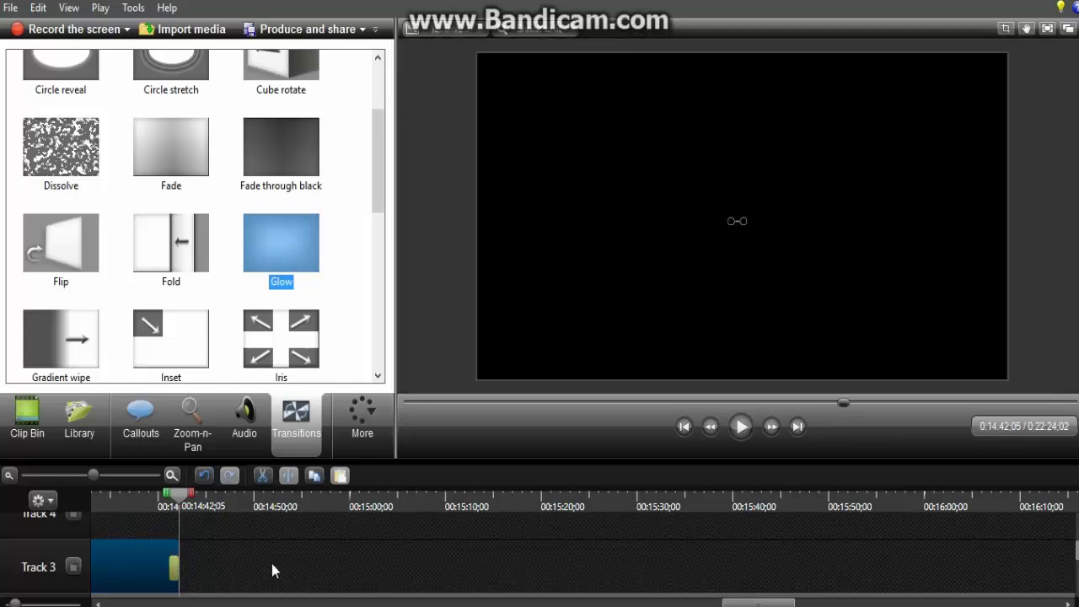
Place descarga (5).jpg directly after the descarga (4).jpg clip on Track 3 and zoom in on it to about 475%.
click(40, 415)
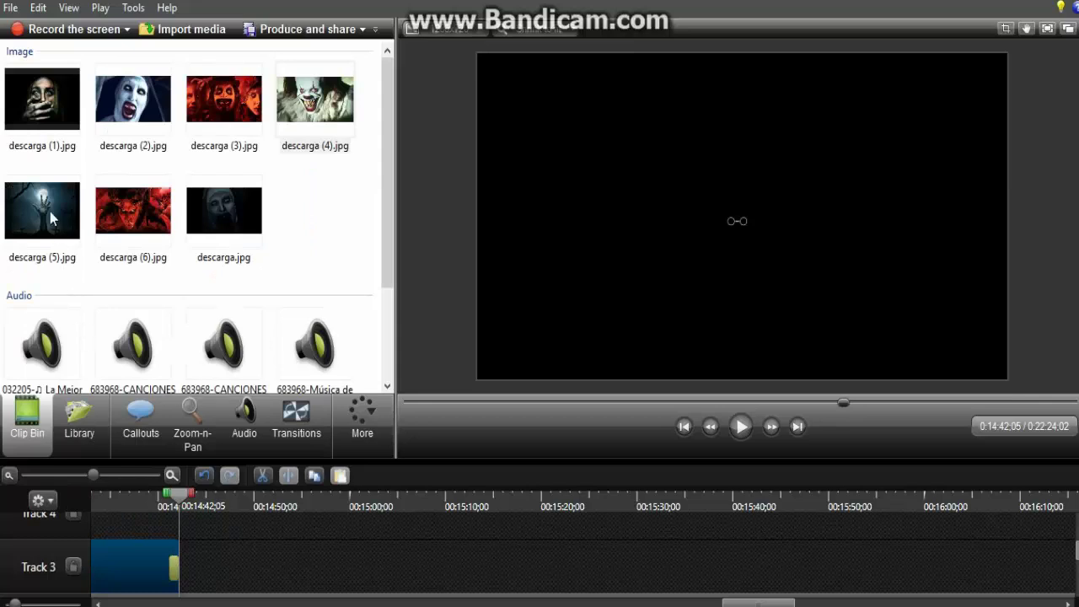
click(29, 234)
drag(28, 219, 203, 577)
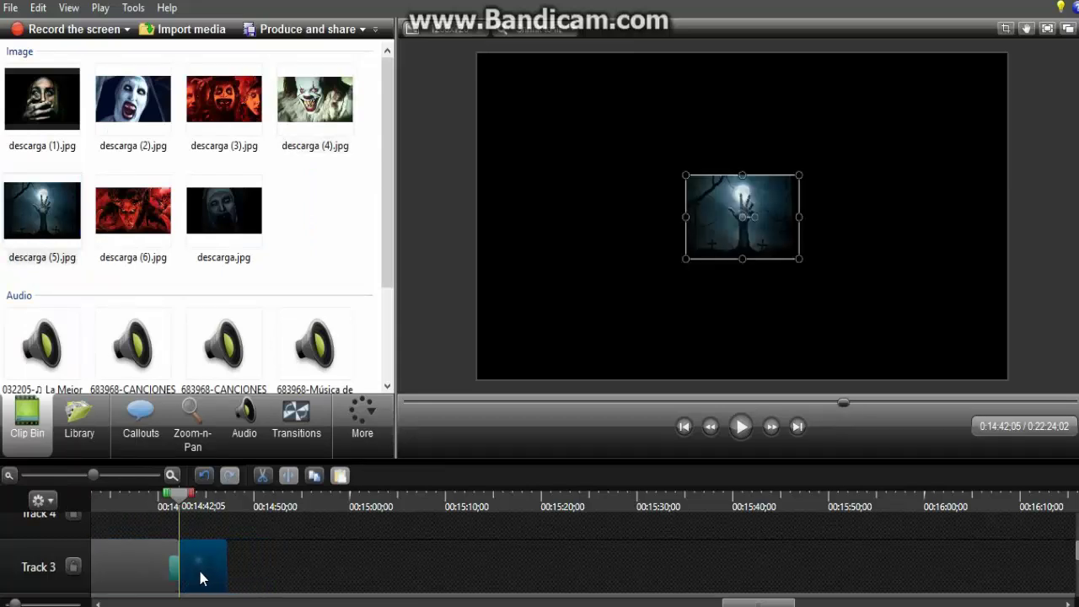
click(191, 413)
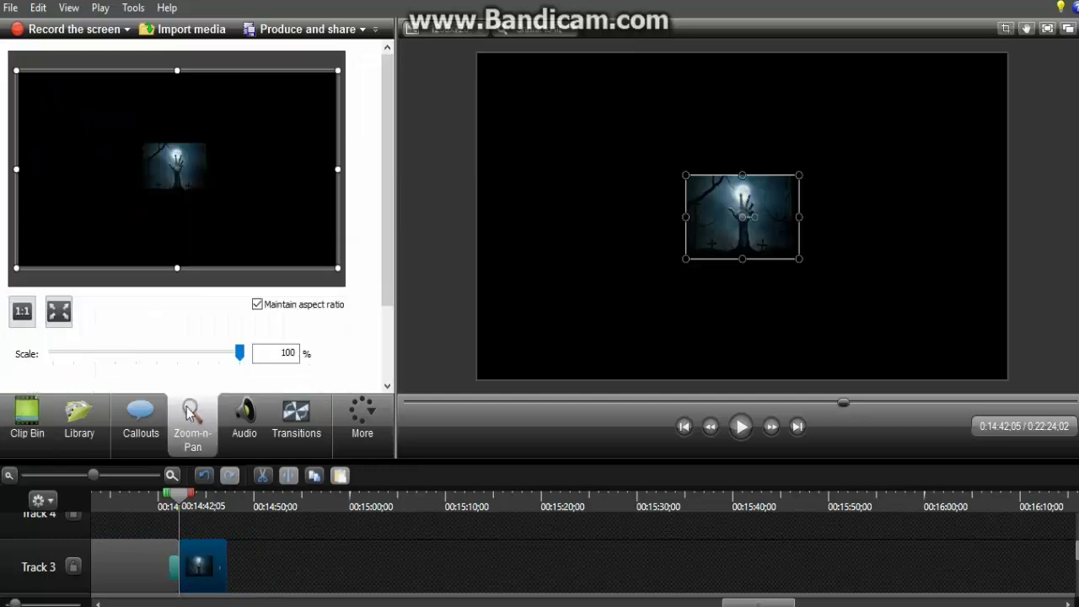
drag(15, 71, 66, 110)
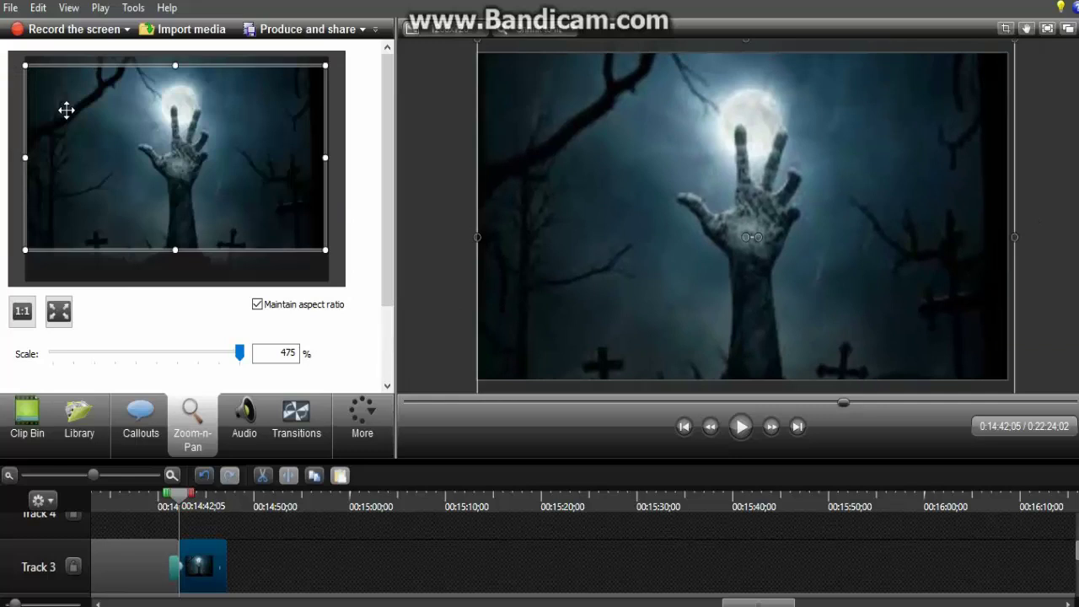
Extend the descarga (5).jpg clip on Track 3 to 0:16:13;11 and add a Gradient wipe transition at its end.
click(1054, 504)
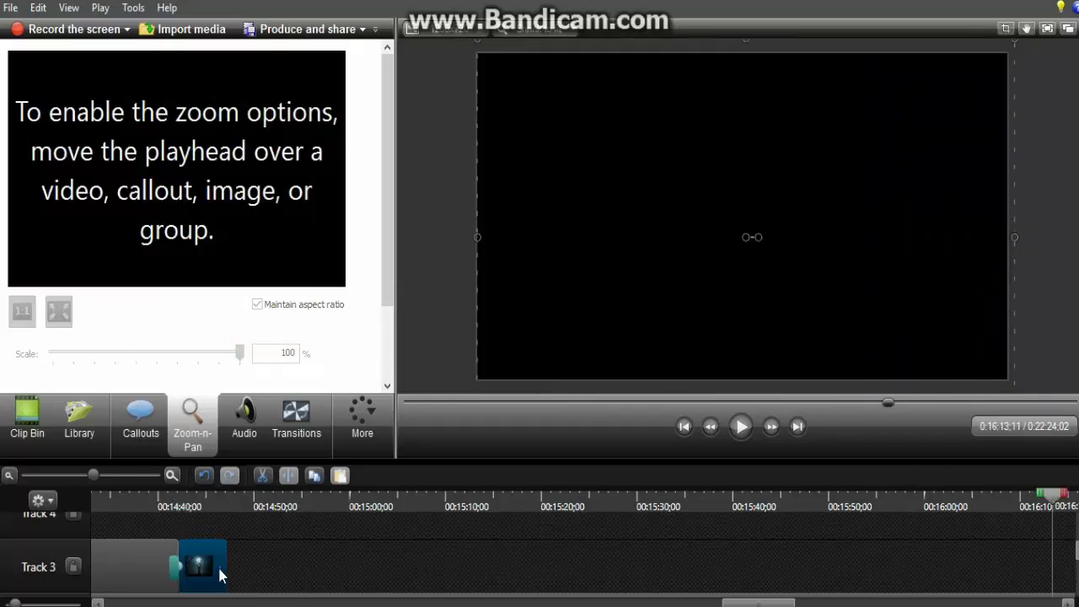
drag(226, 567, 1039, 587)
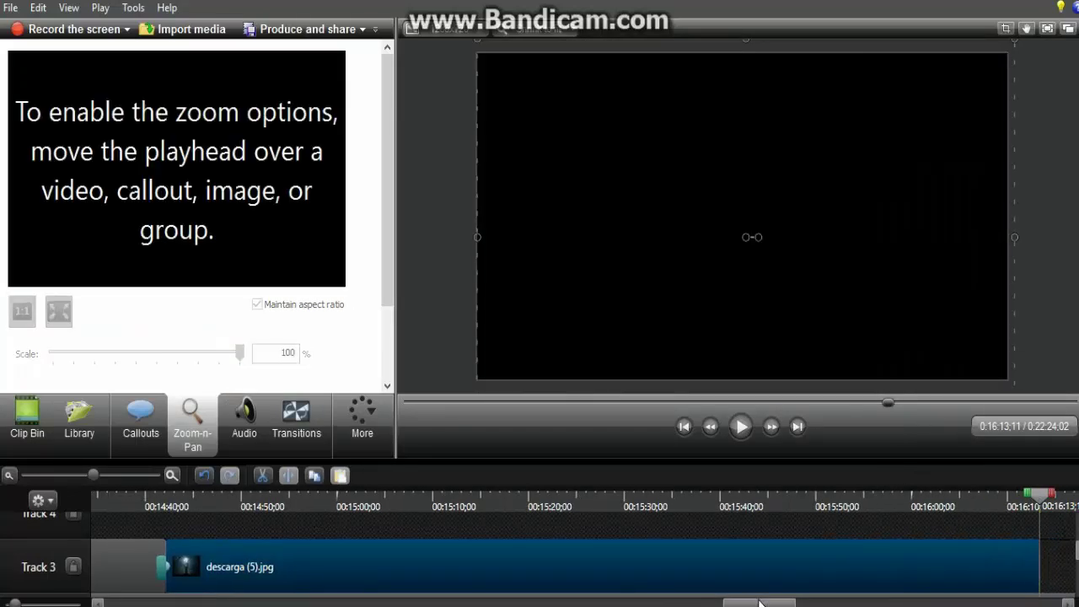
click(825, 602)
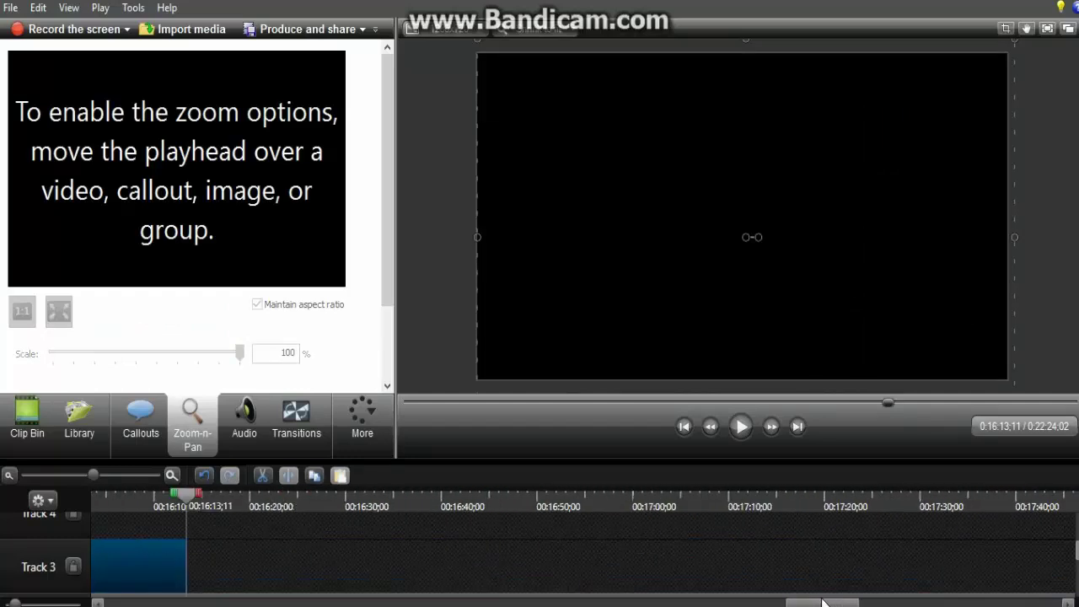
drag(826, 601, 829, 602)
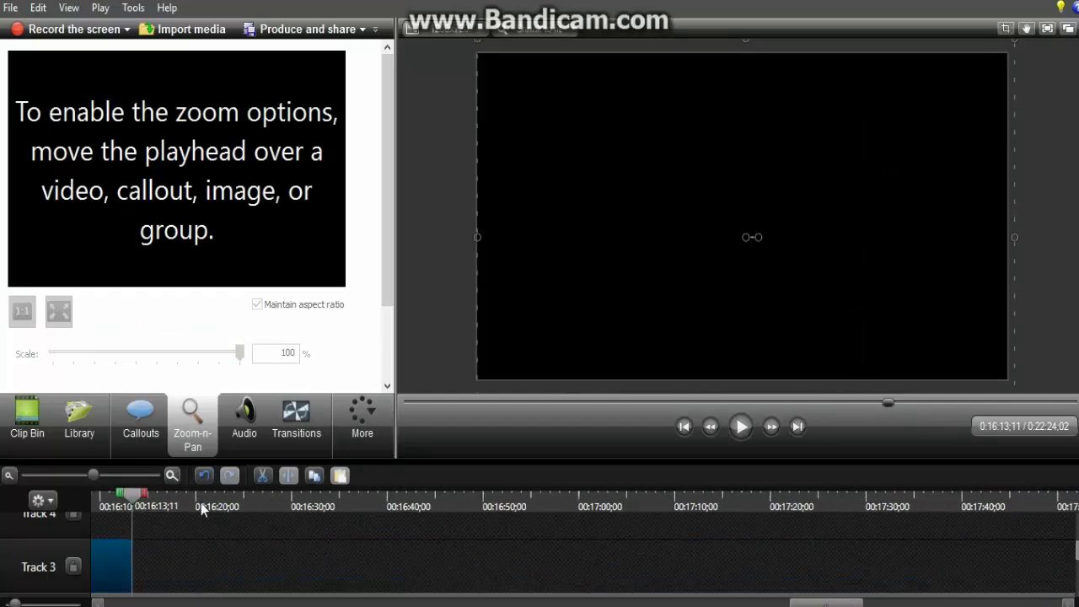
click(290, 451)
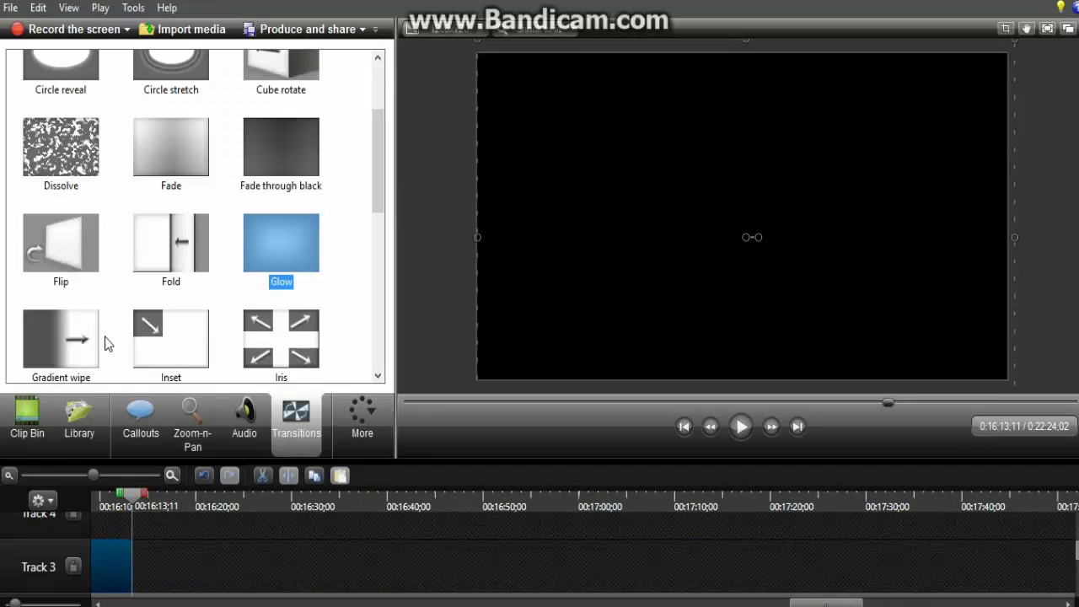
click(75, 341)
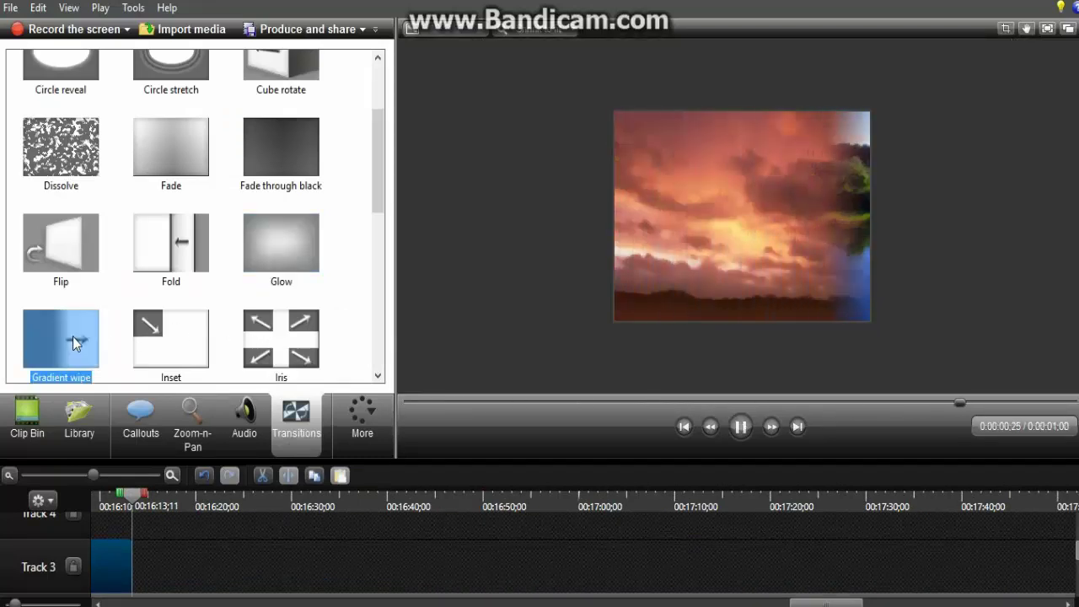
drag(68, 345, 125, 563)
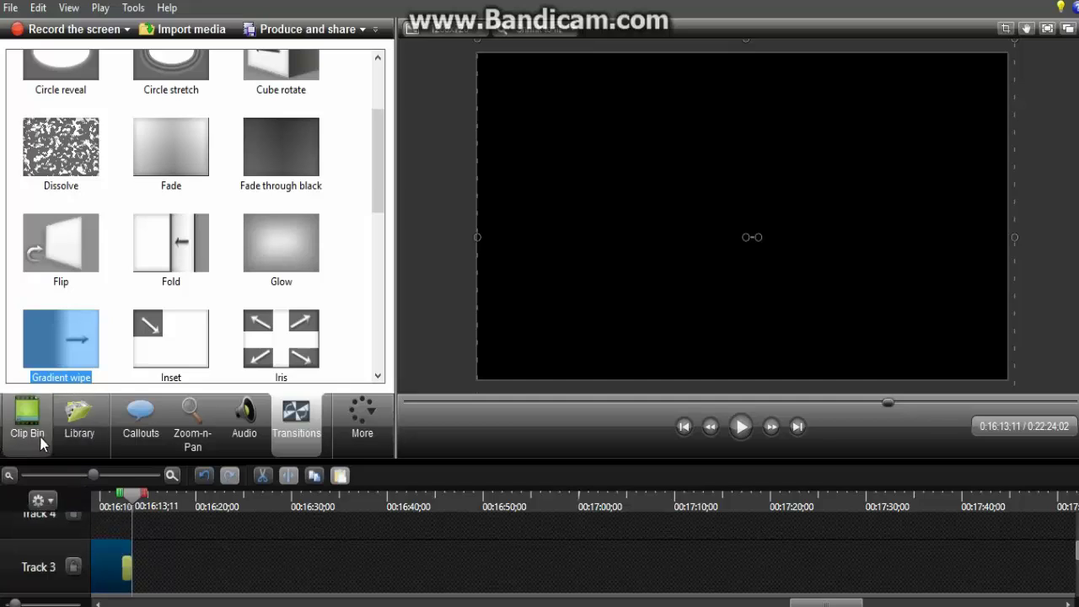
Place descarga (6).jpg directly after the descarga (5).jpg clip on Track 3 and zoom in on it to about 531%.
click(42, 443)
click(127, 214)
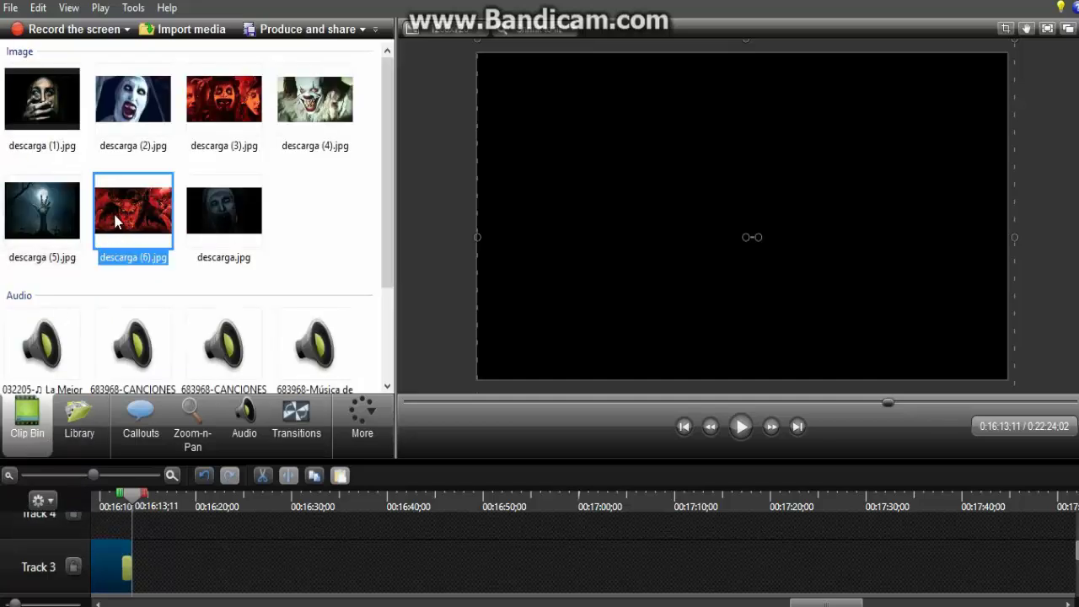
drag(116, 221, 165, 579)
click(192, 436)
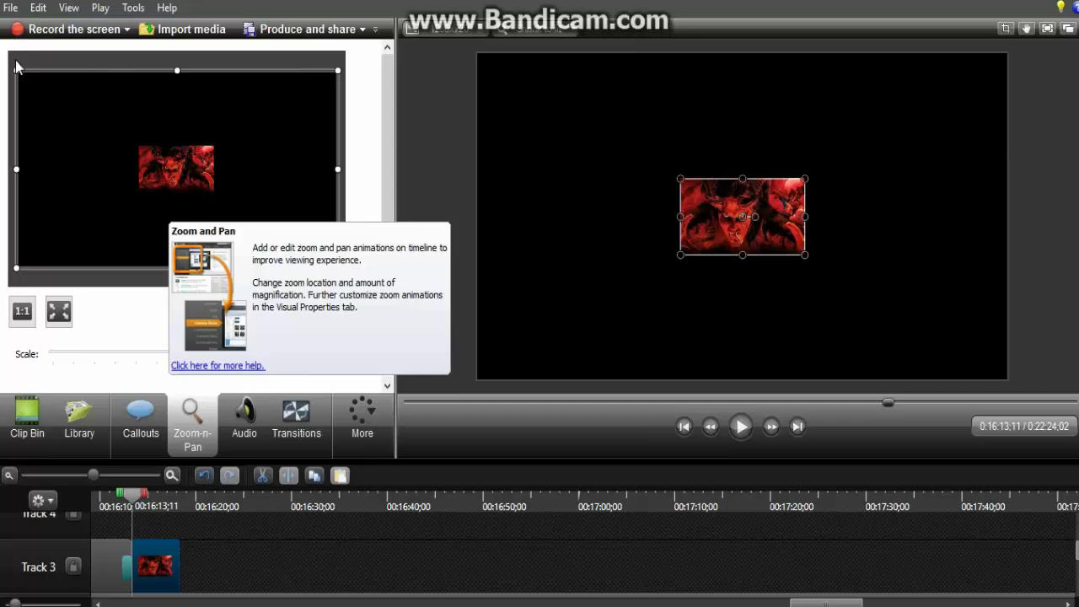
drag(16, 70, 76, 112)
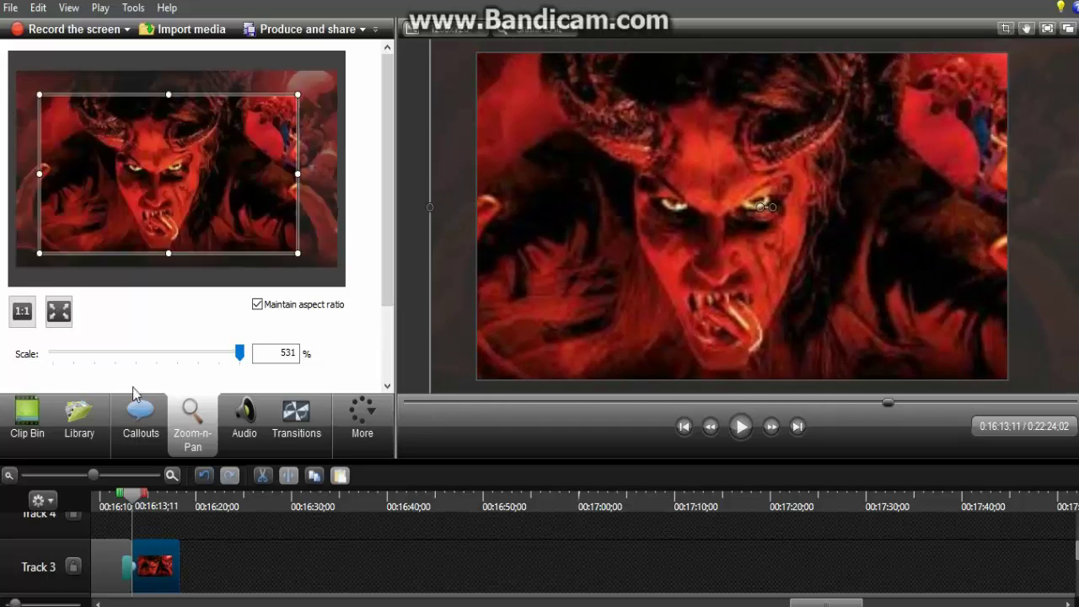
Extend the descarga (6).jpg clip on Track 3 to 0:17:49;26 and add an Inset transition at its end.
click(1053, 495)
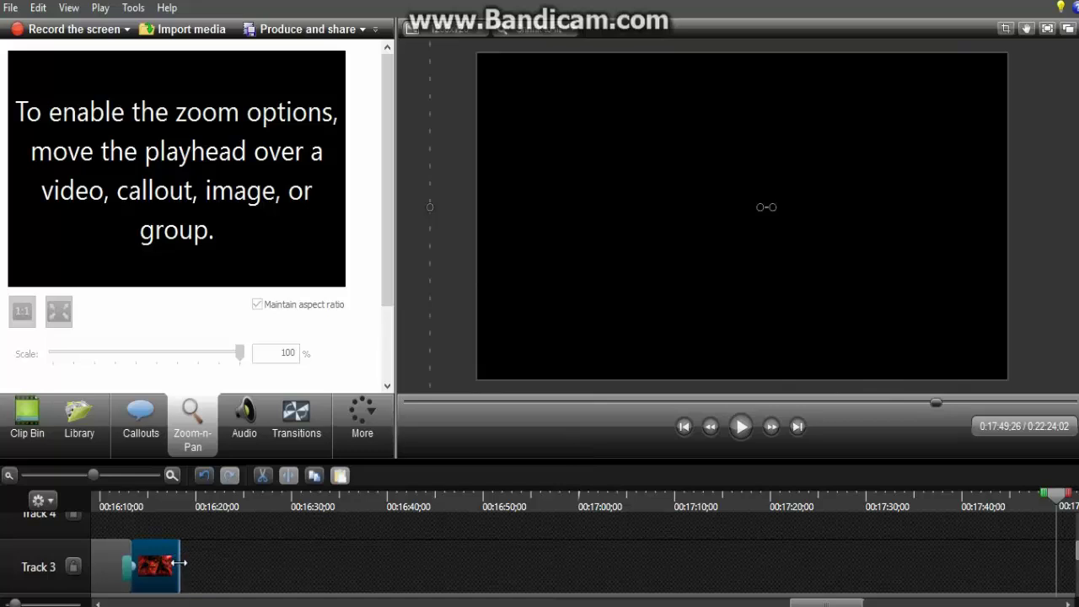
drag(180, 565, 1057, 603)
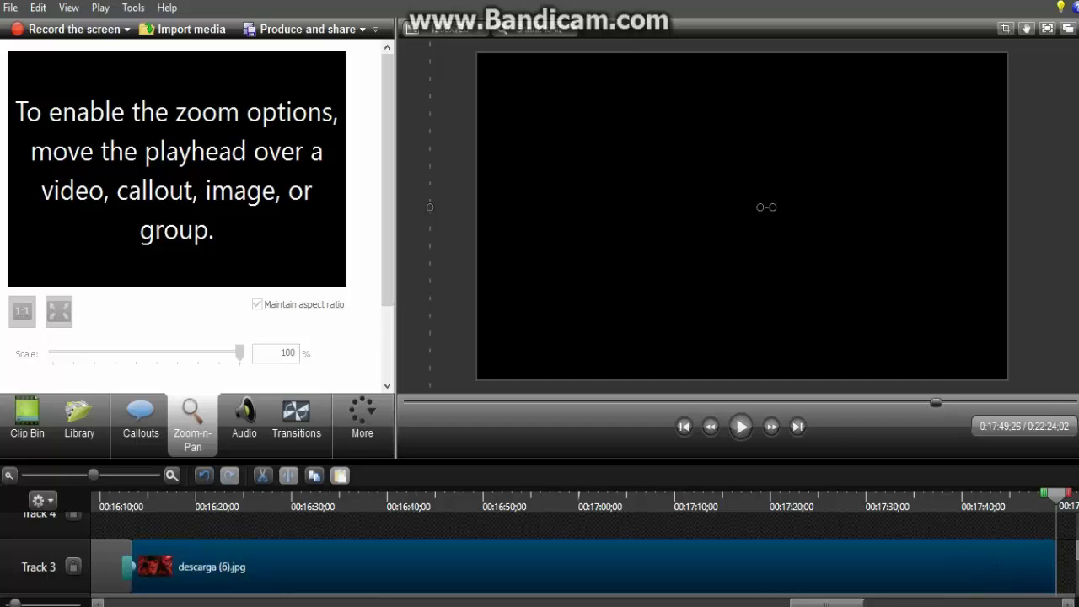
drag(850, 604, 910, 604)
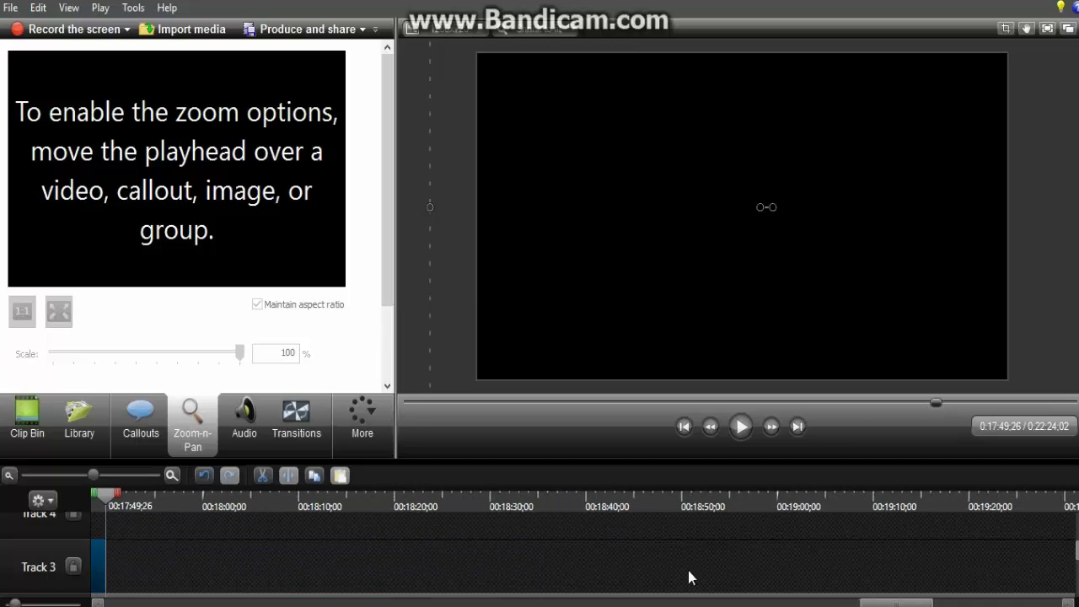
click(303, 446)
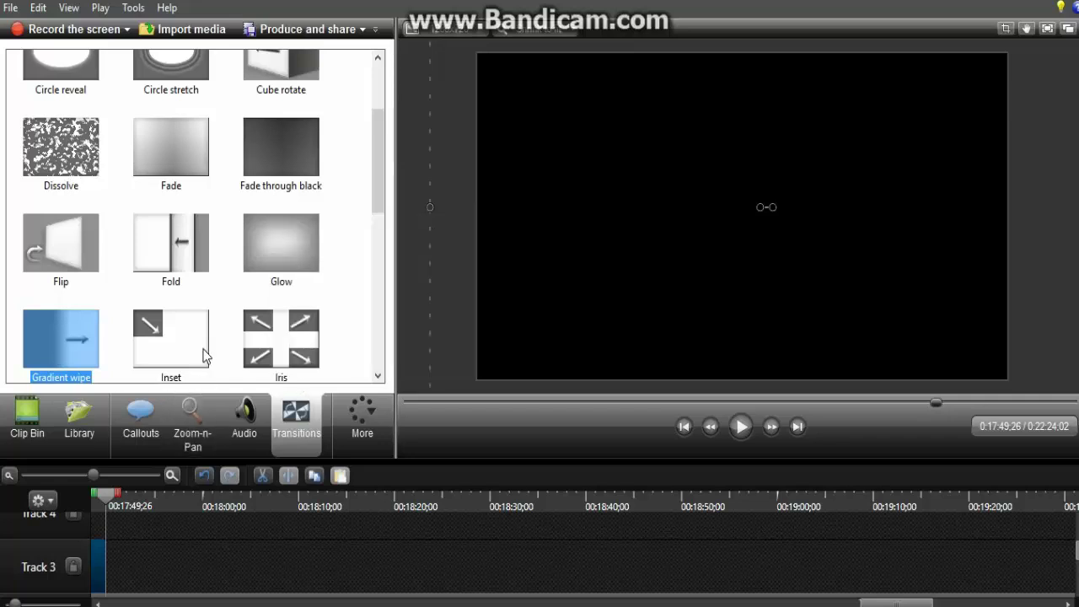
click(163, 337)
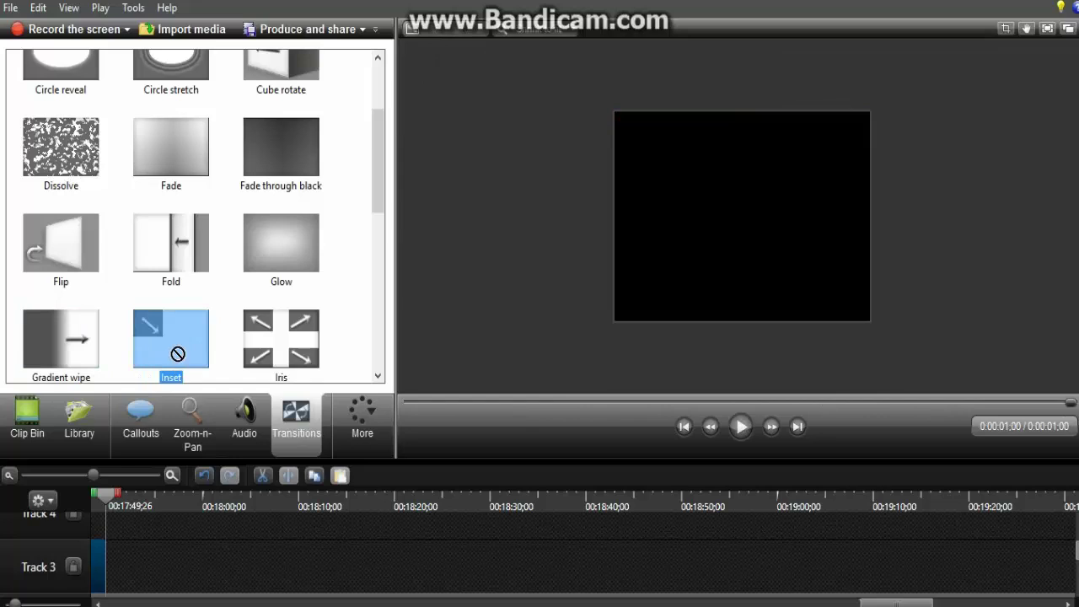
drag(177, 353, 101, 572)
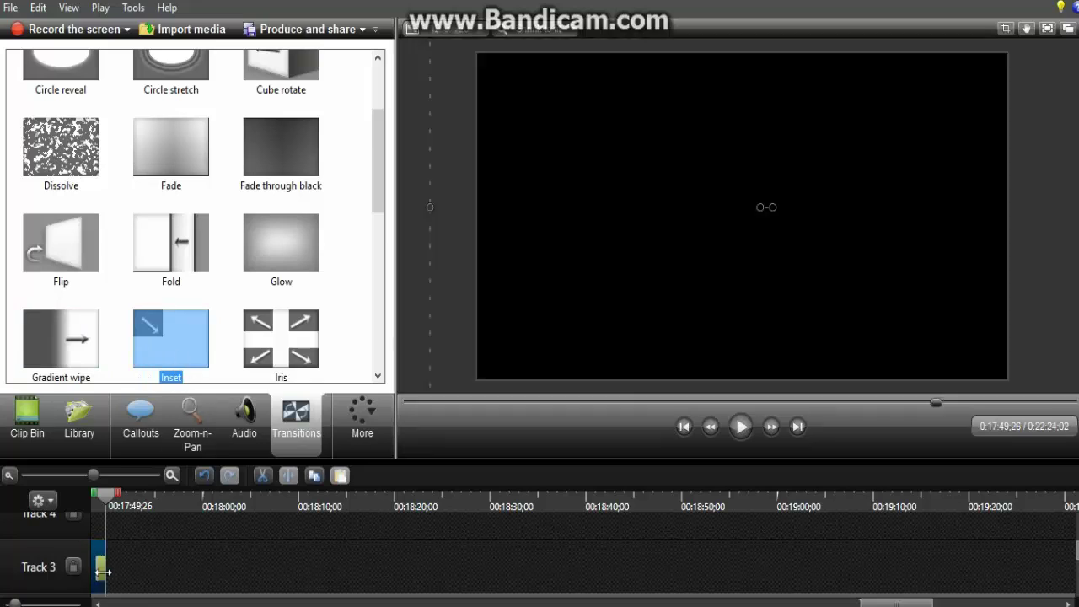
Place descarga.jpg directly after the descarga (6).jpg clip on Track 3 and zoom in on it to about 464%.
click(49, 421)
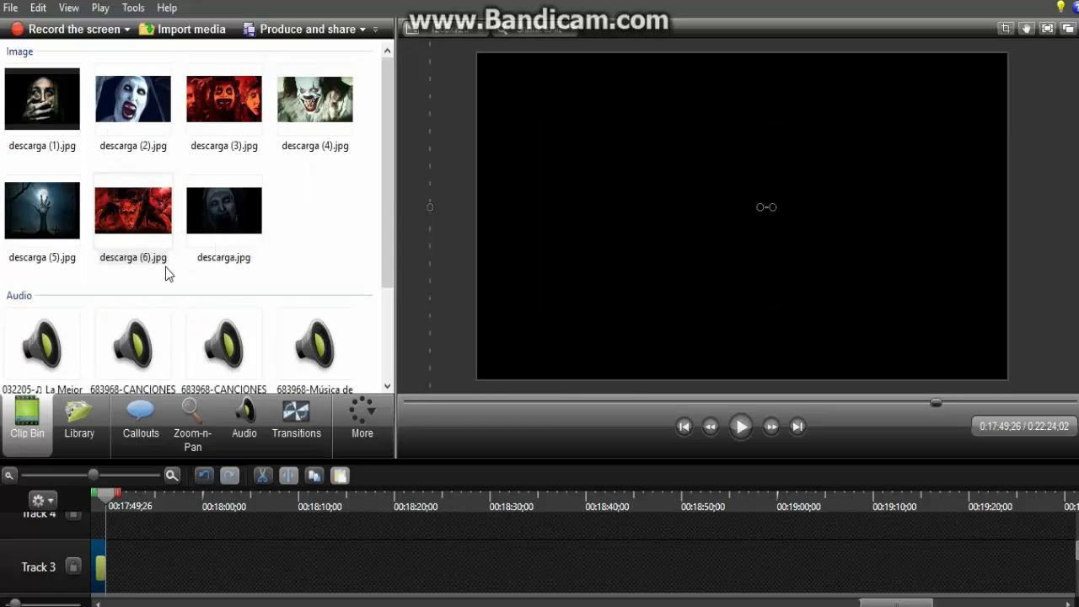
drag(195, 221, 134, 563)
click(196, 441)
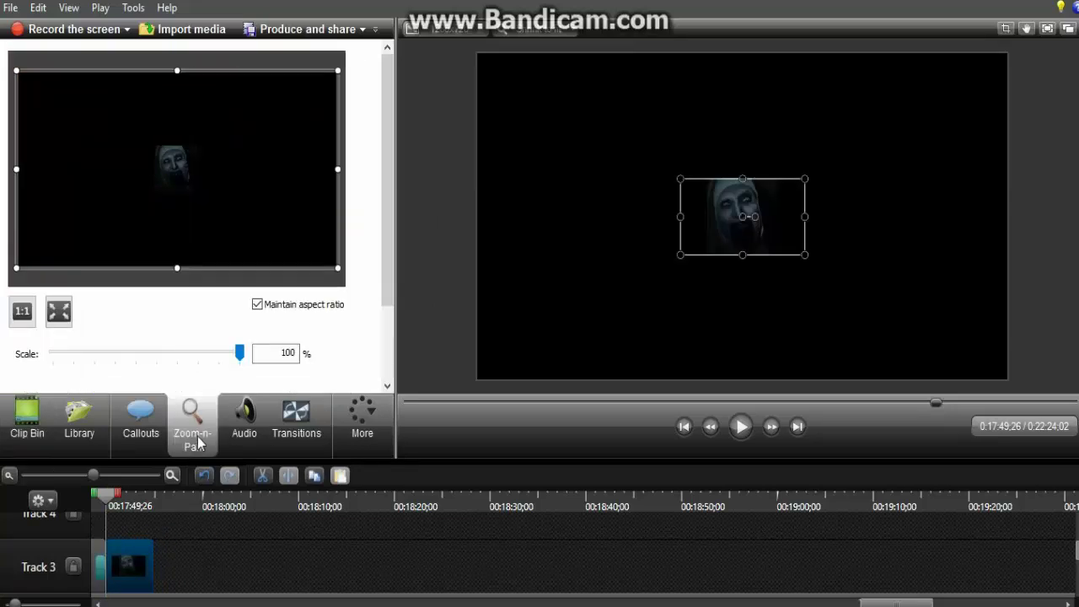
drag(20, 74, 78, 120)
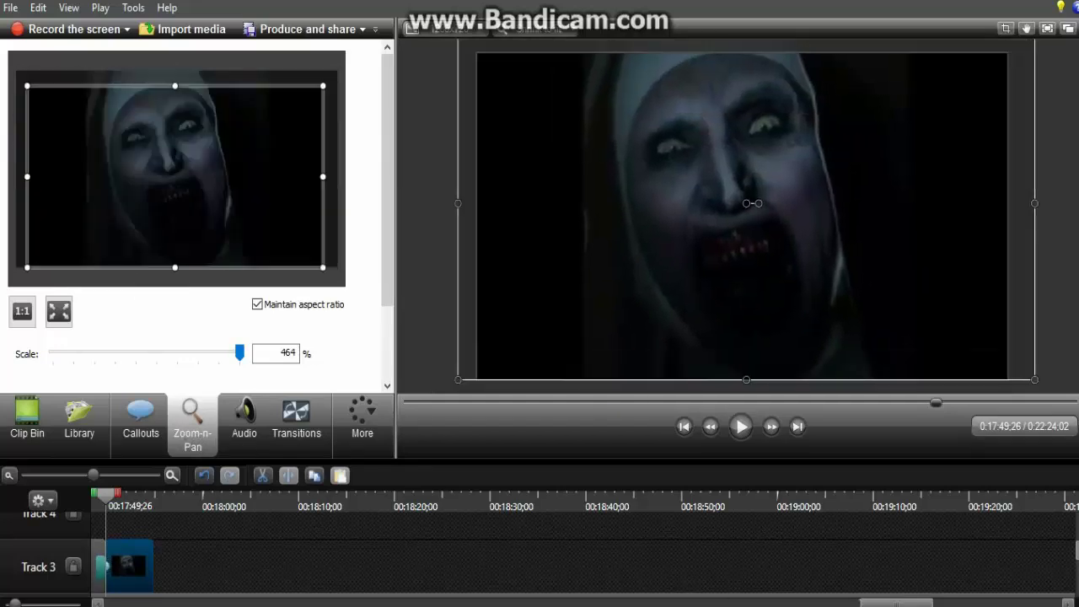
Extend the new descarga.jpg clip on Track 3 to 0:19:29;11 and add an Iris transition at its end.
click(1053, 507)
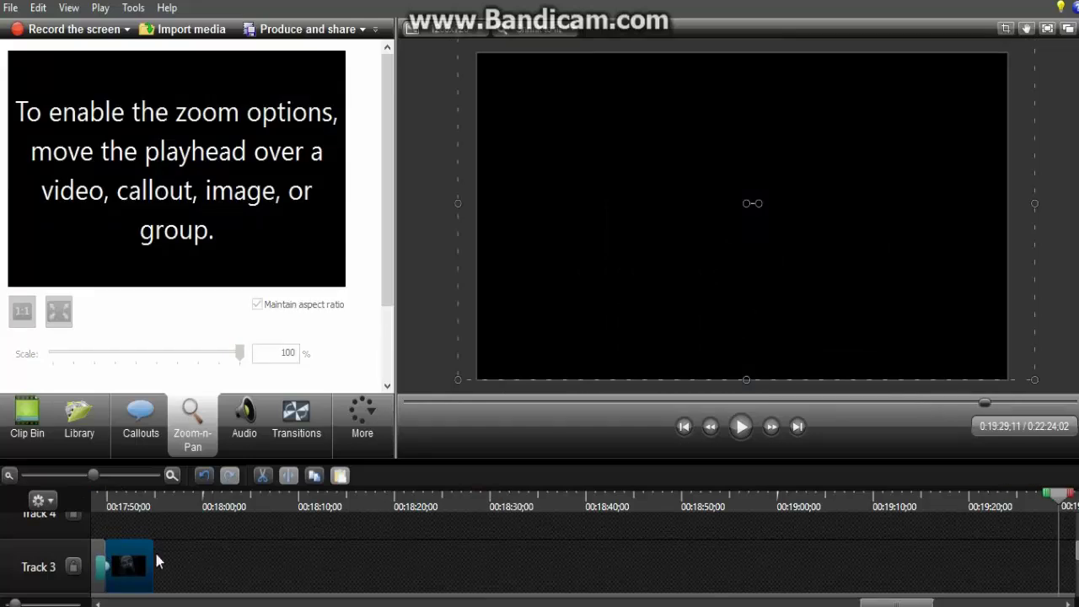
drag(288, 595, 1059, 570)
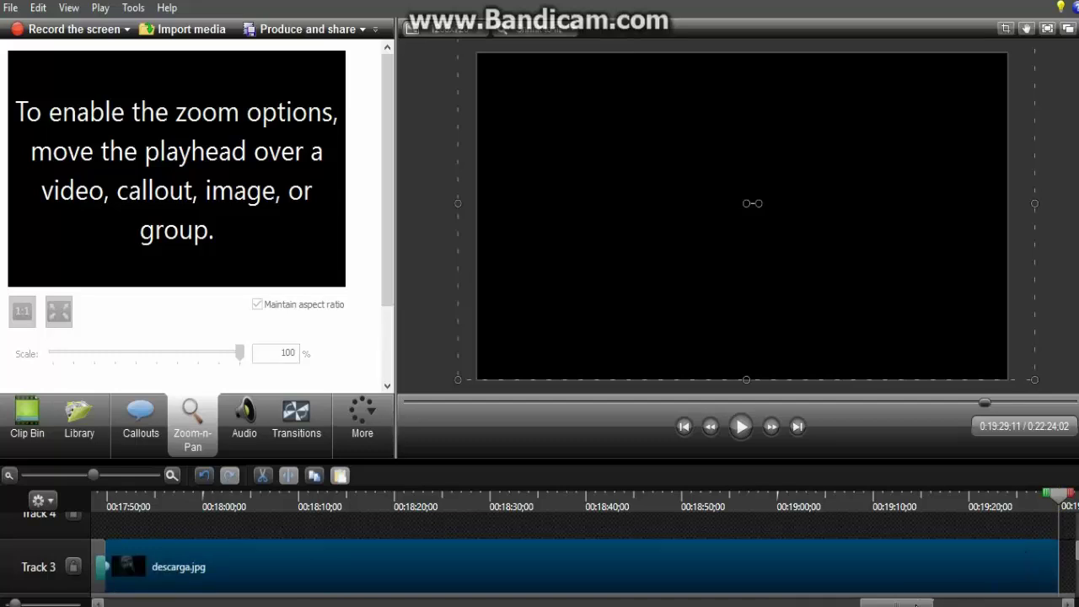
drag(896, 603, 966, 603)
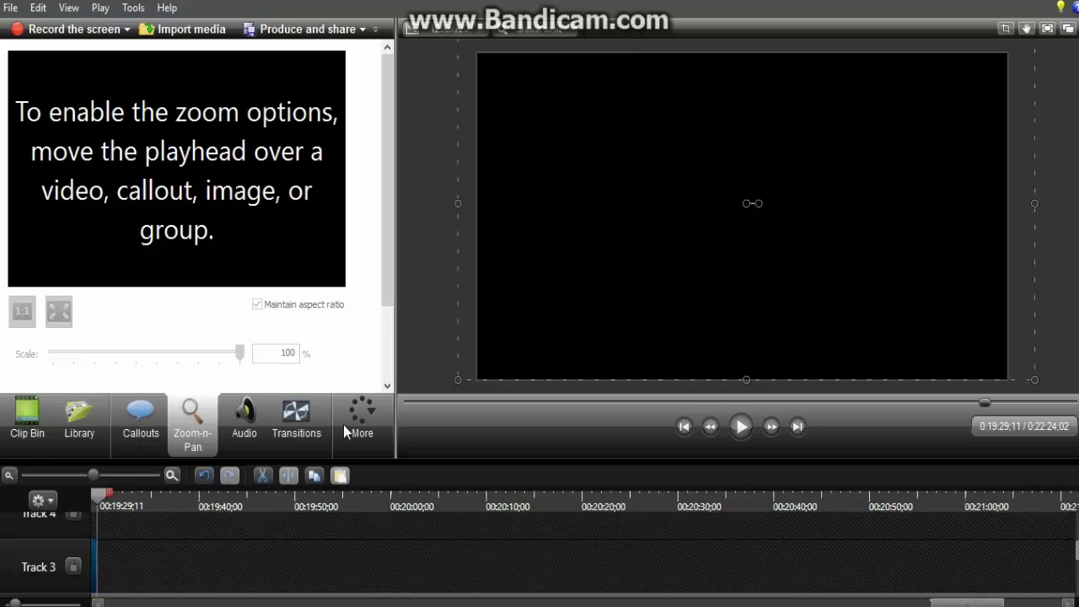
click(284, 421)
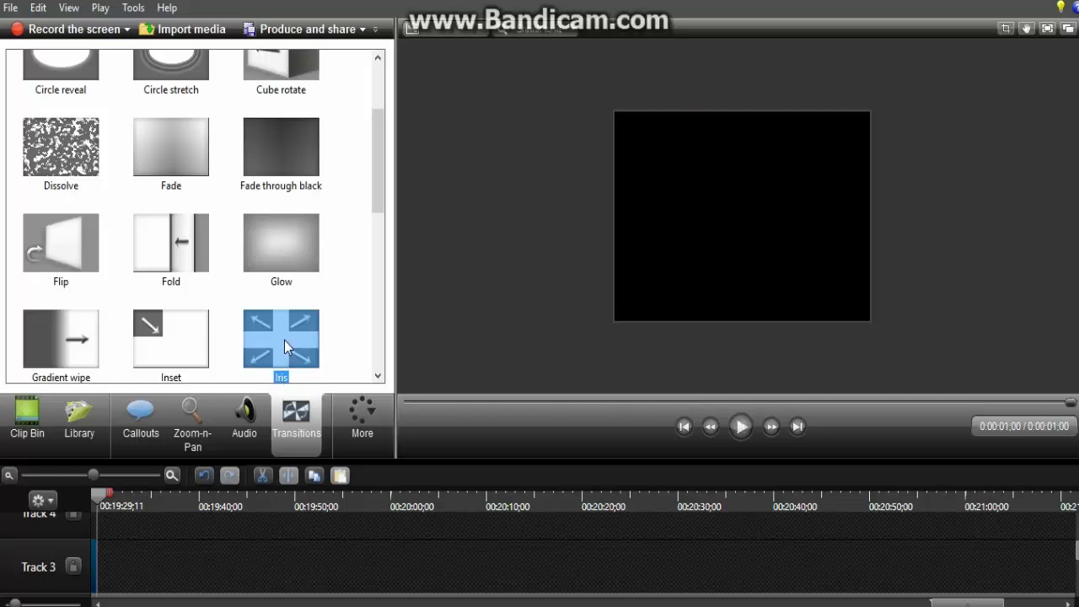
drag(284, 340, 93, 573)
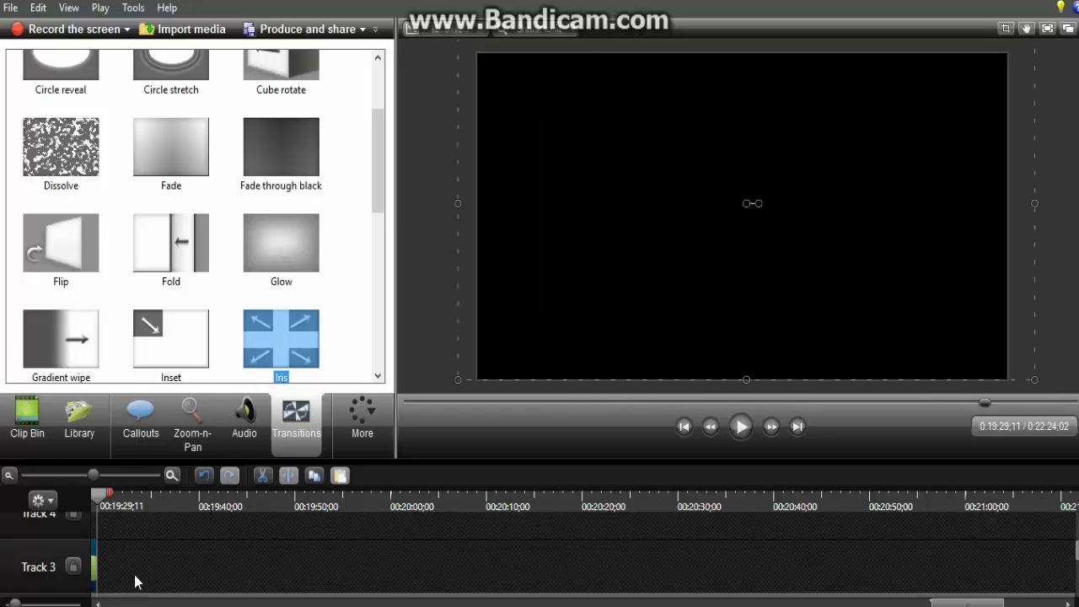
Place descarga (3).jpg directly after the last descarga.jpg clip on Track 3 and zoom in on it to about 492%.
click(38, 432)
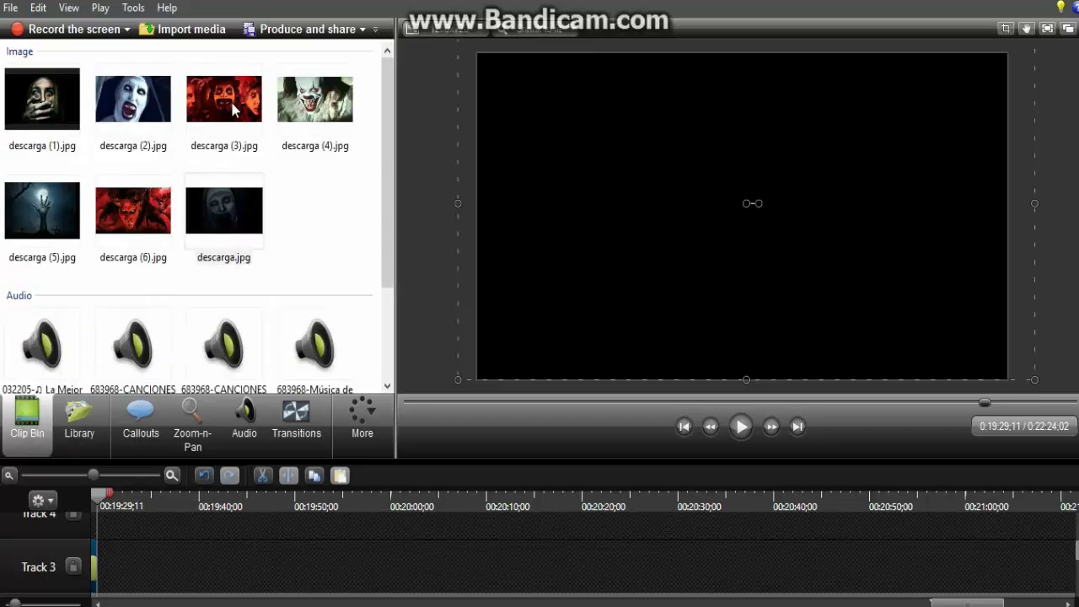
drag(234, 109, 111, 563)
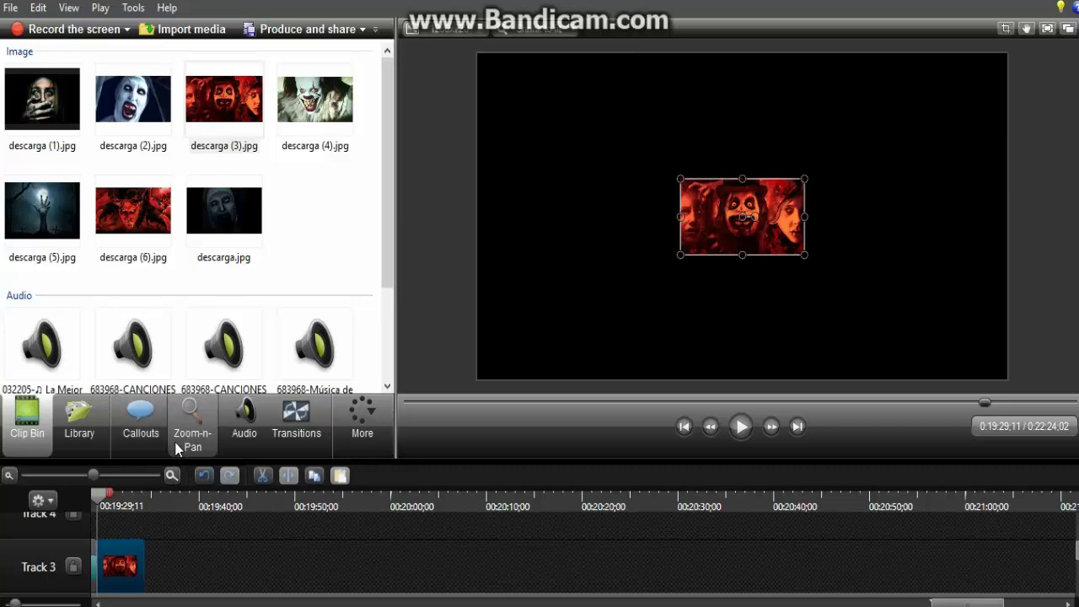
click(190, 408)
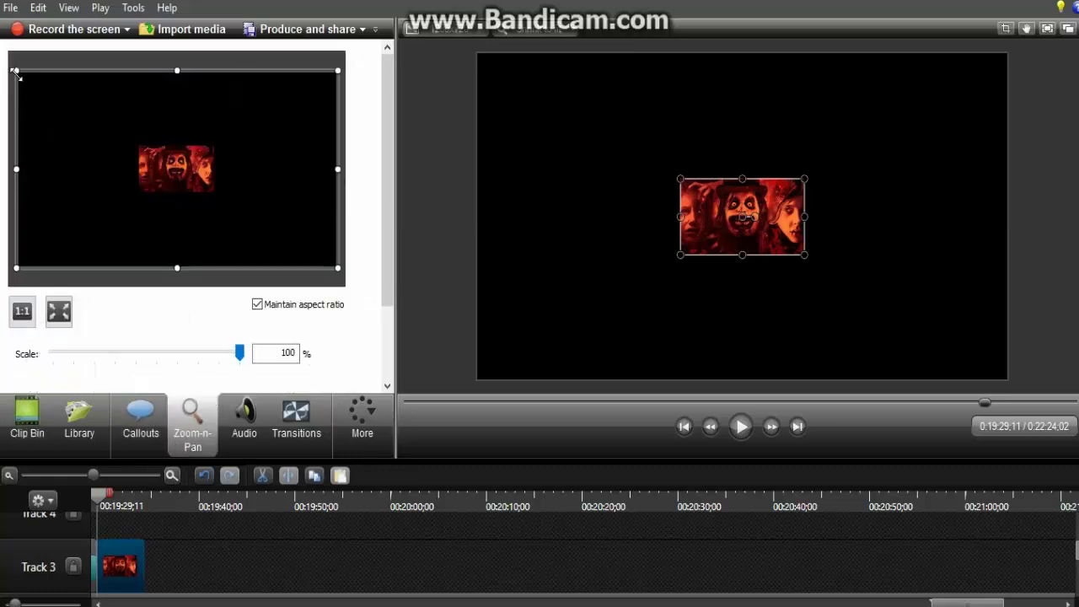
drag(16, 72, 87, 125)
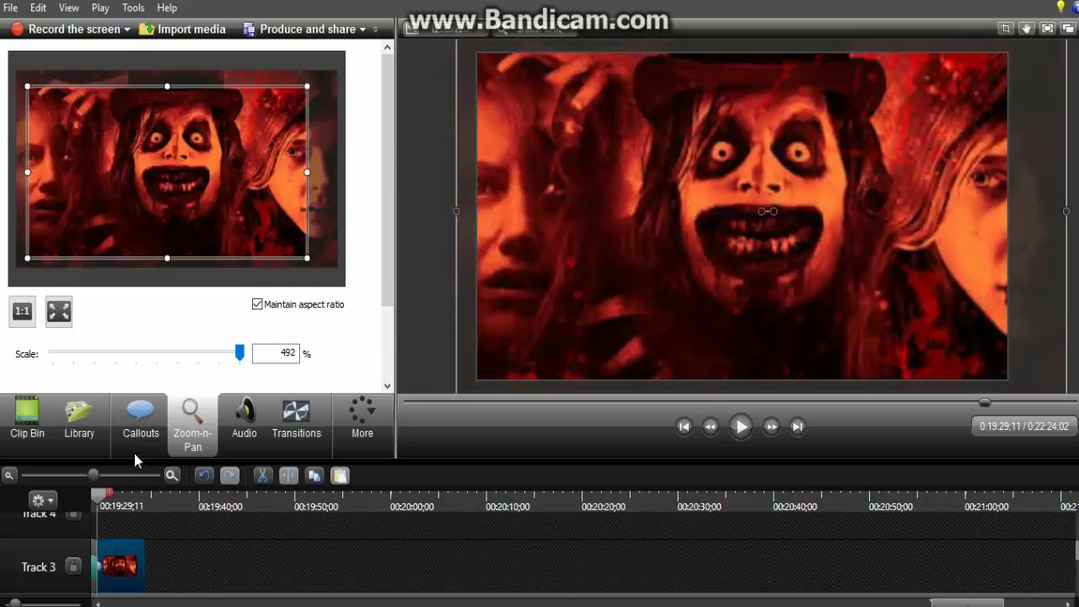
Extend the descarga (3).jpg clip on Track 3 to 0:21:10;13 and add a Page roll transition at its end.
click(1067, 507)
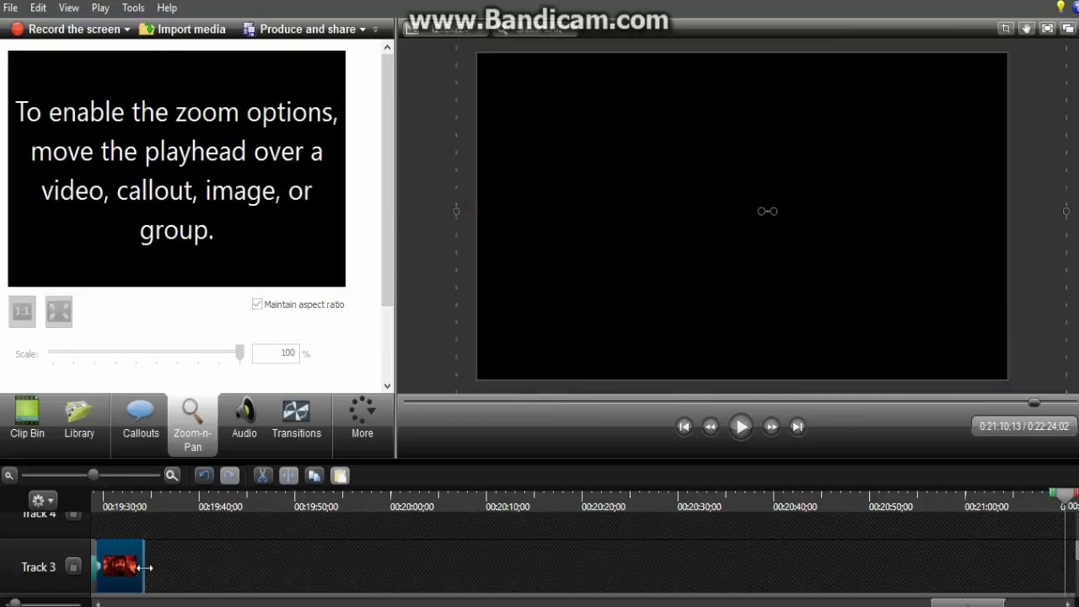
drag(145, 573, 1059, 565)
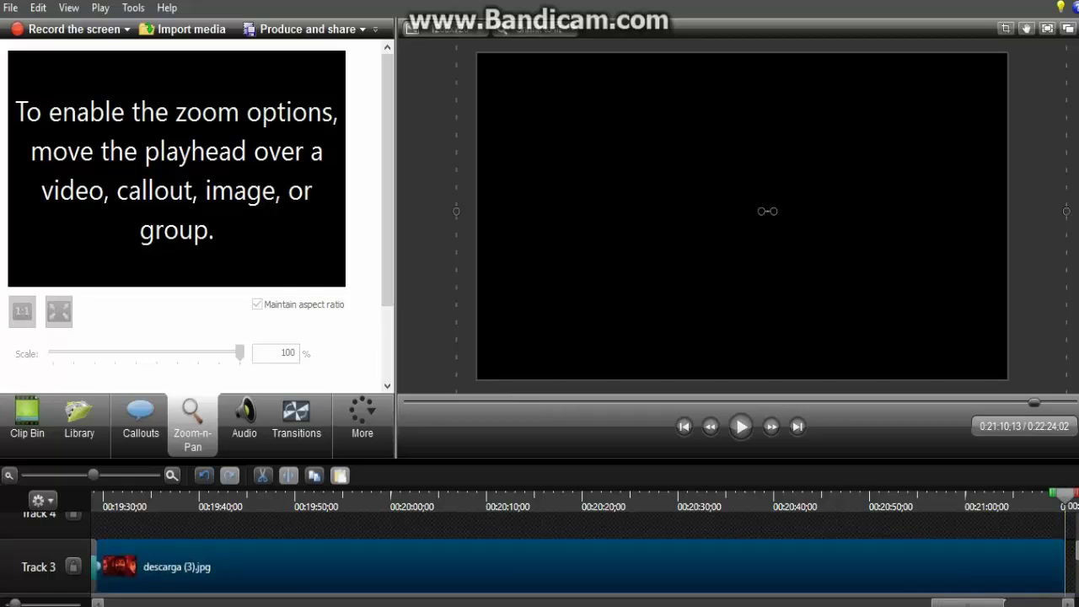
drag(980, 603, 1045, 605)
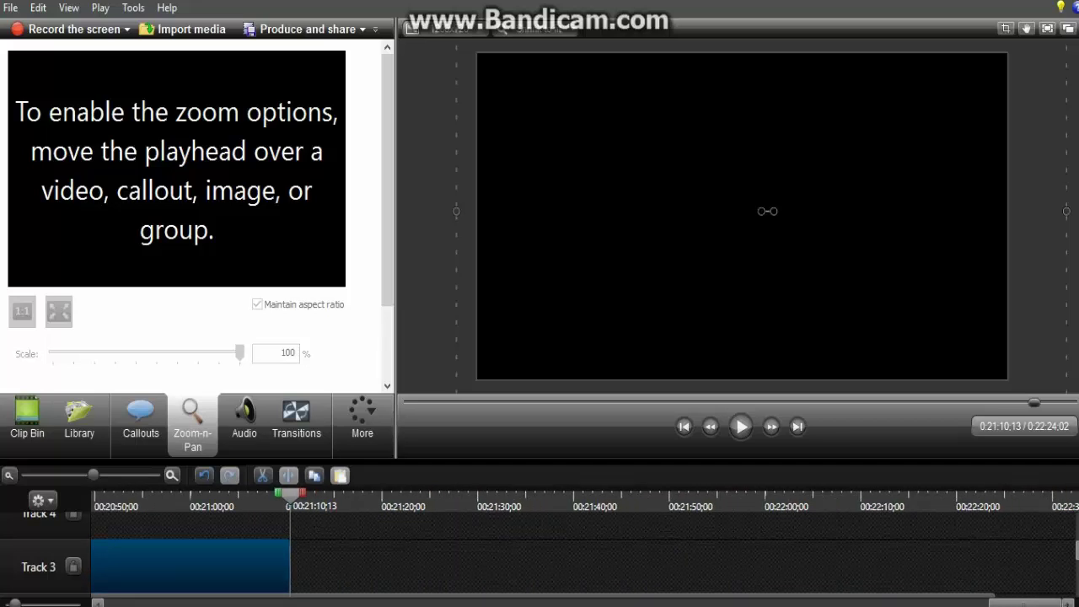
click(315, 445)
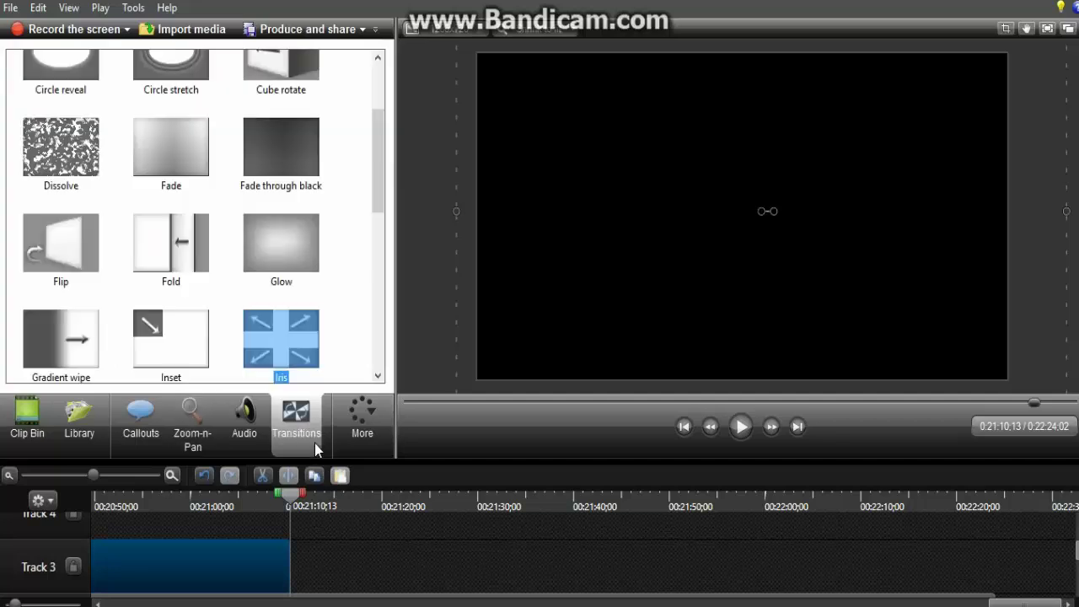
scroll(230, 288, down, 3)
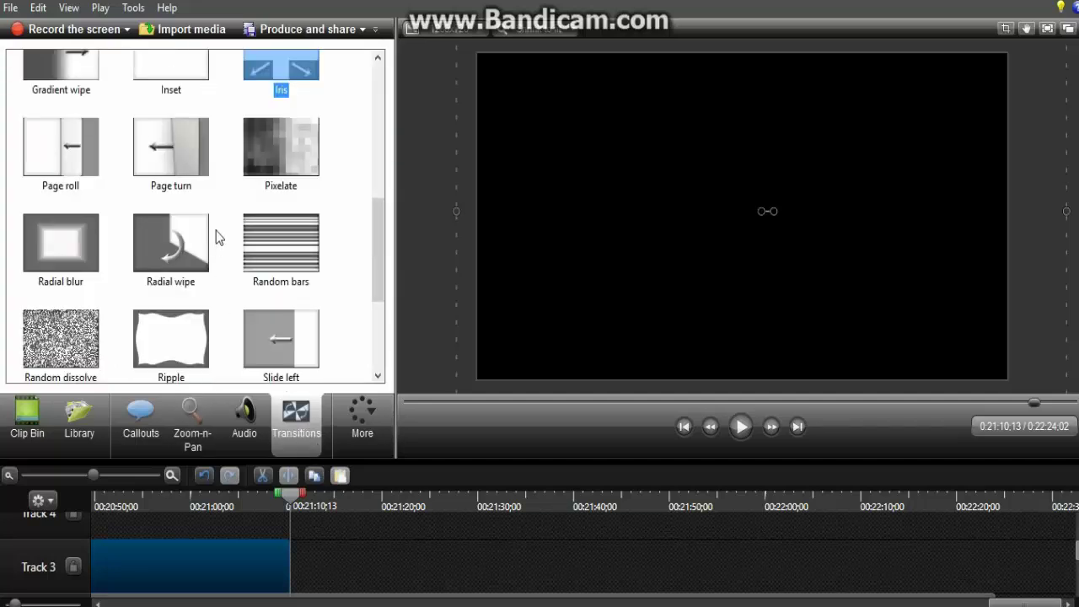
click(50, 165)
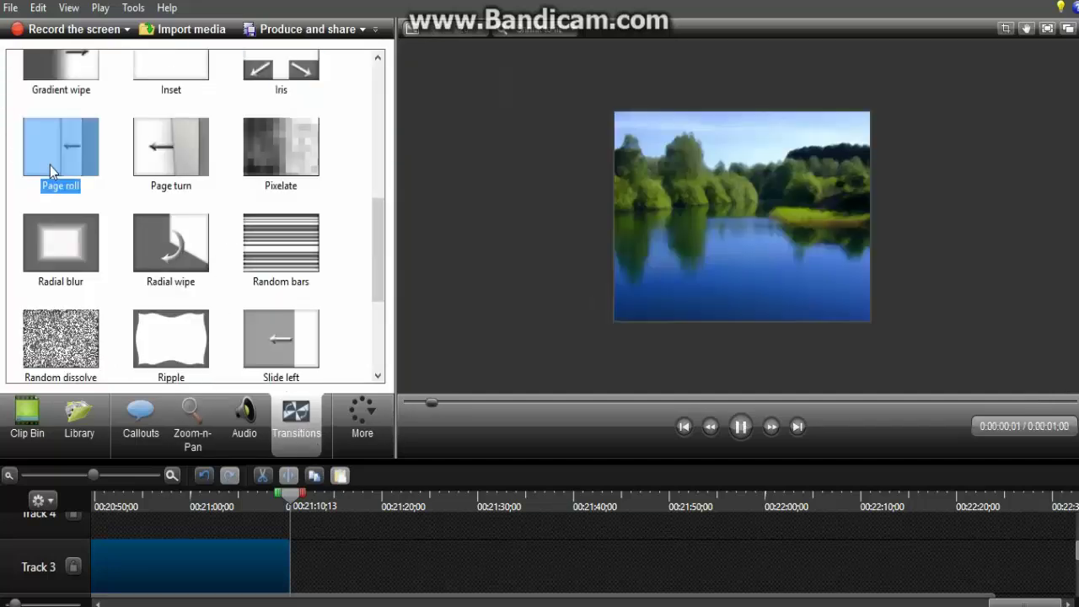
drag(50, 166, 278, 569)
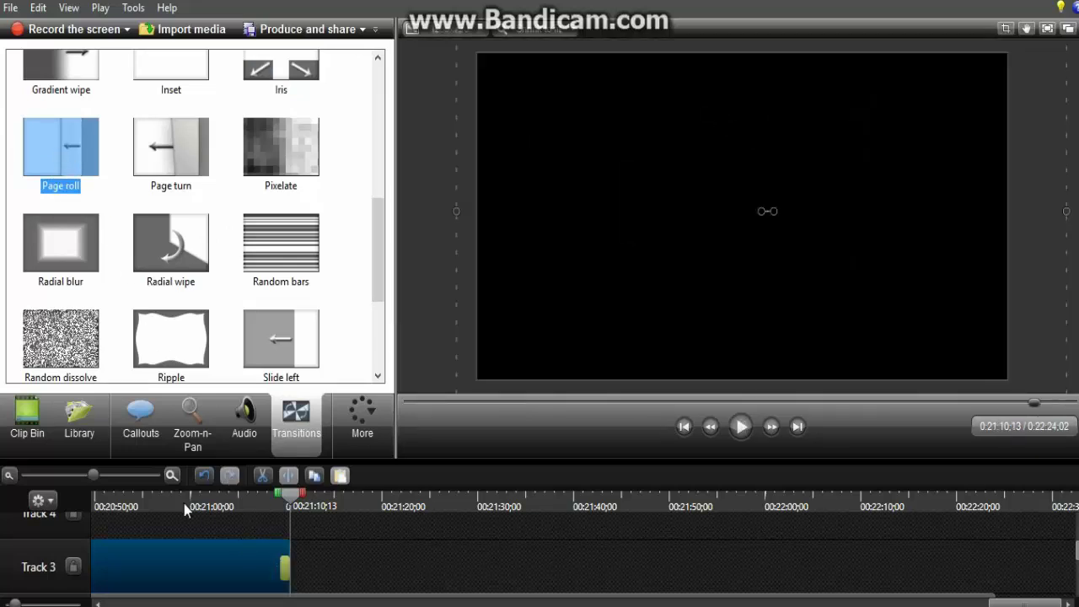
Place descarga (1).jpg directly after the descarga (3).jpg clip on Track 3 and zoom in to about 568%, centred on the woman's face.
click(32, 430)
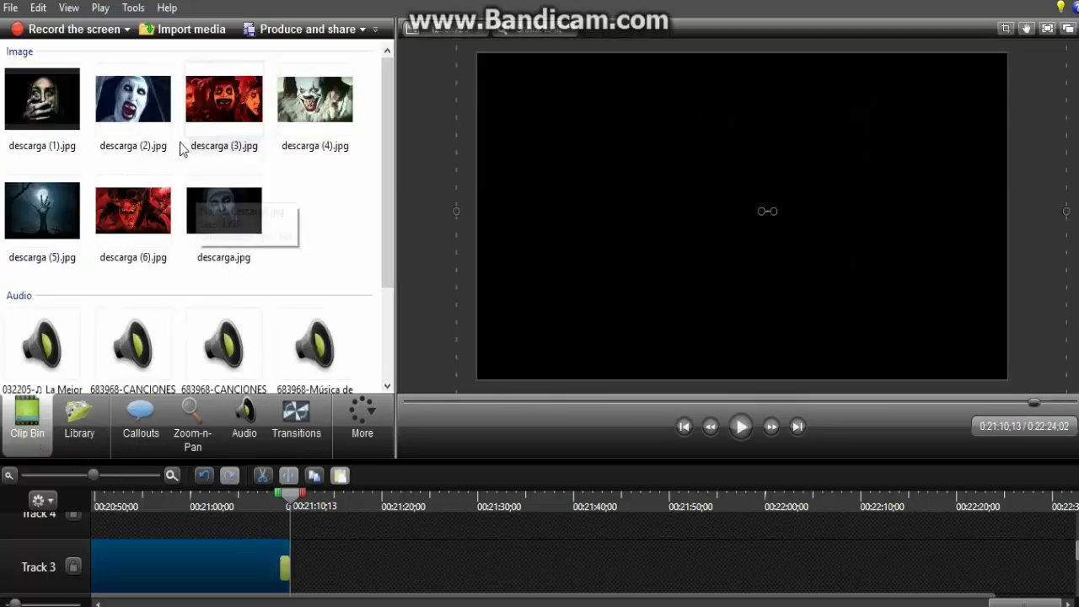
click(37, 103)
drag(38, 103, 311, 566)
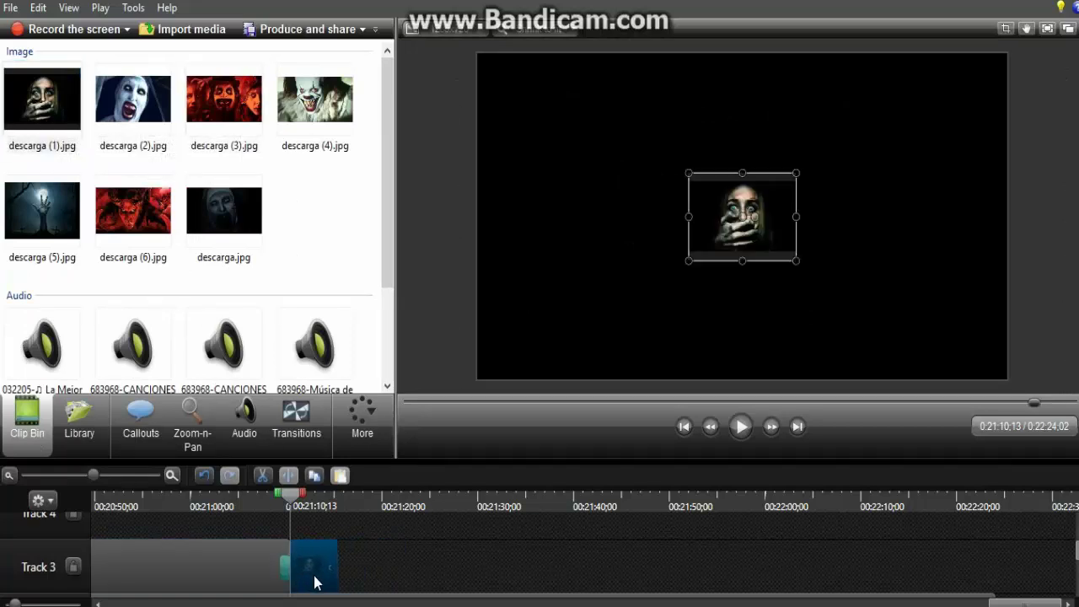
click(192, 422)
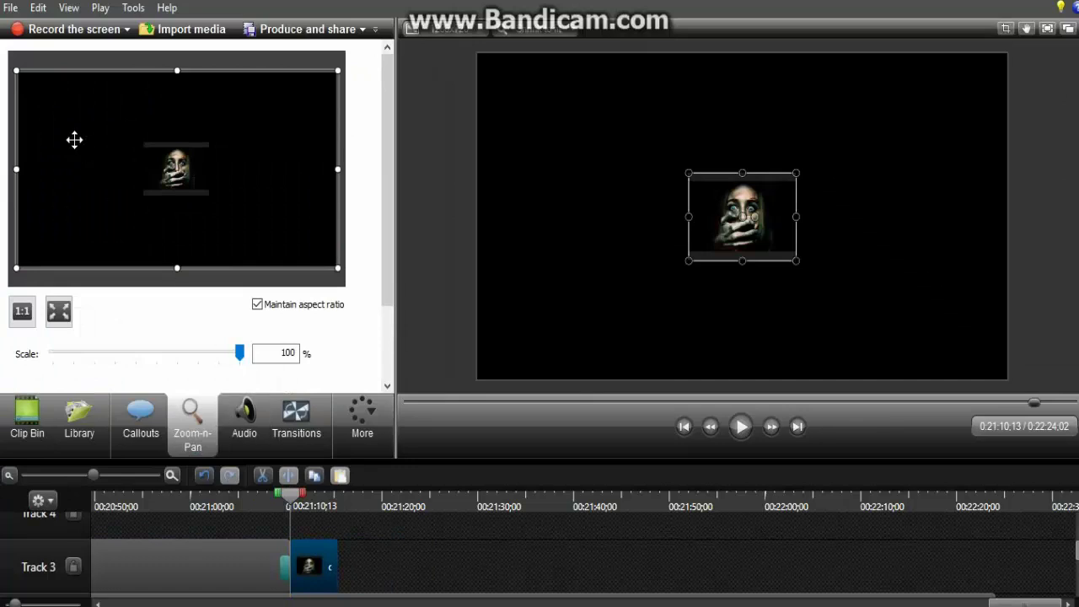
drag(25, 79, 65, 125)
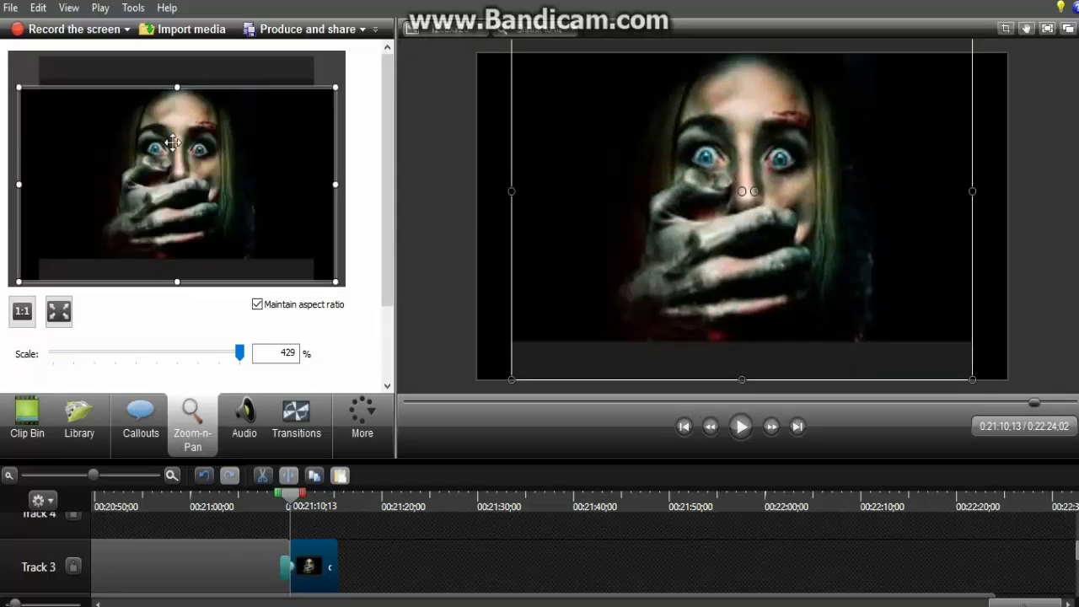
drag(19, 89, 95, 163)
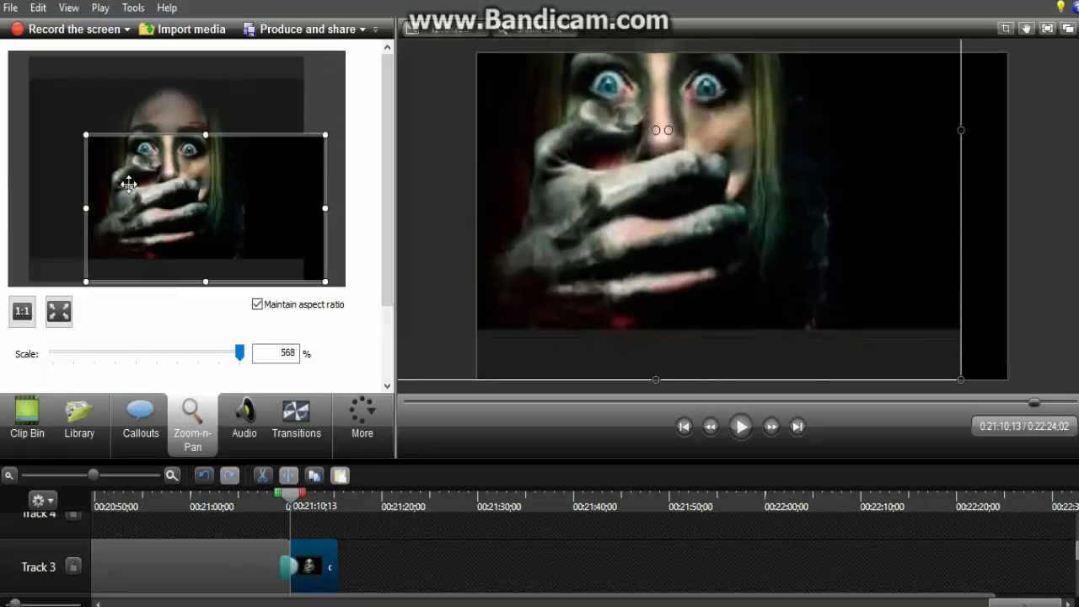
drag(158, 219, 116, 184)
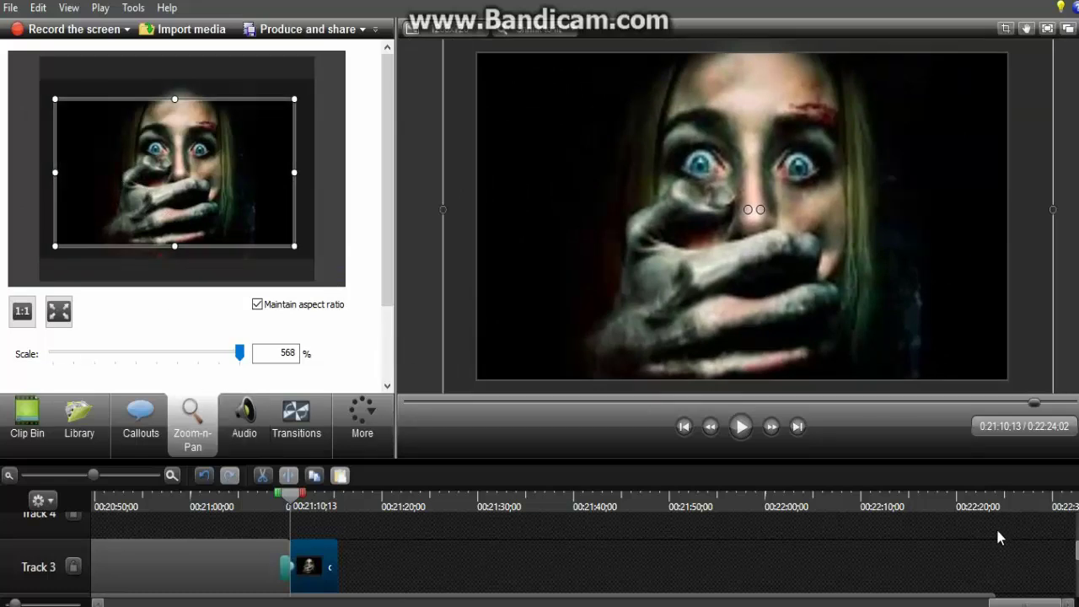
Extend the descarga (1).jpg clip on Track 3 to the end of the project at 0:22:24;02.
click(983, 503)
key(space)
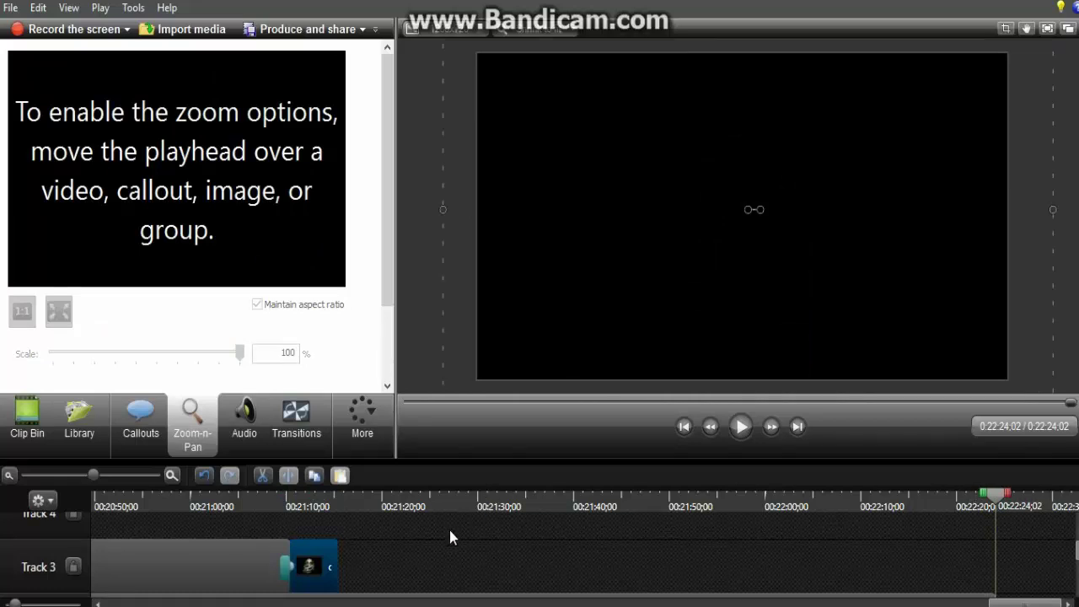
drag(337, 564, 996, 565)
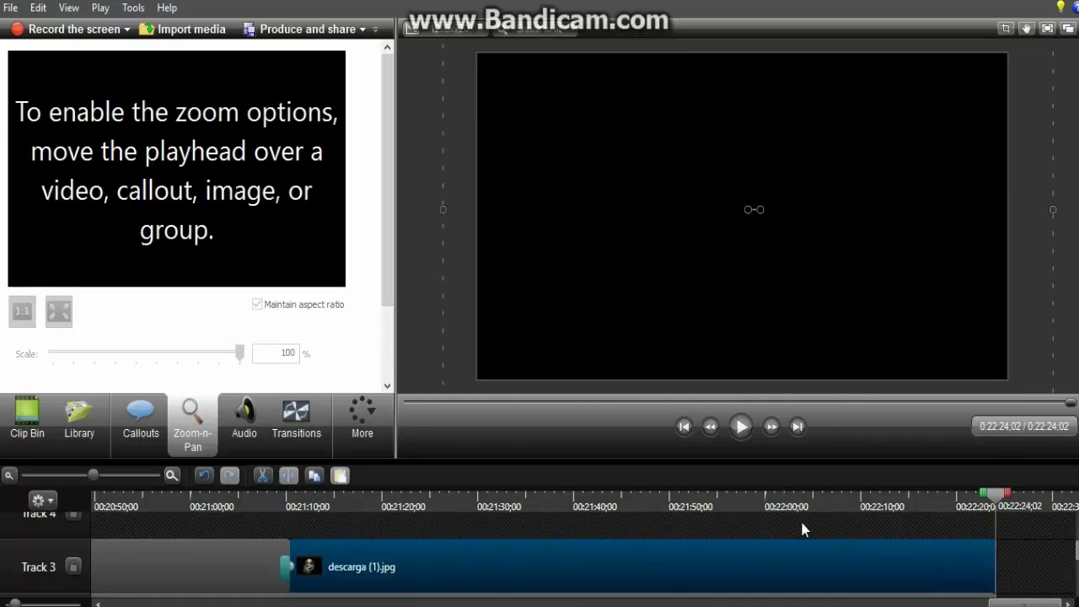
Add an arrow callout on Track 4 and fit it over the end of the descarga (1).jpg clip, from 0:22:20;12 to 0:22:24;02.
scroll(798, 530, up, 1)
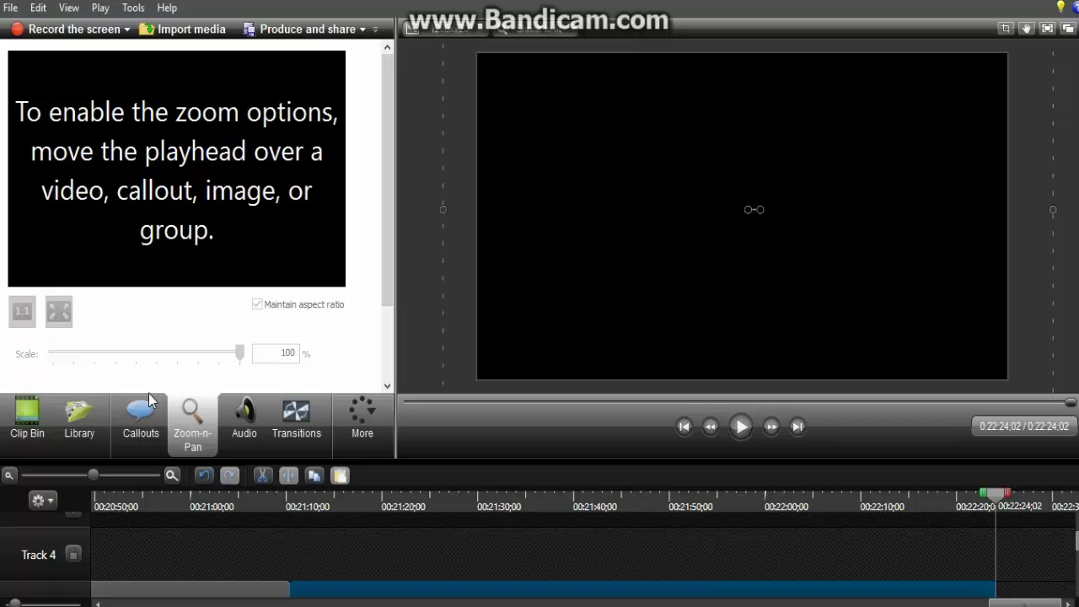
click(132, 426)
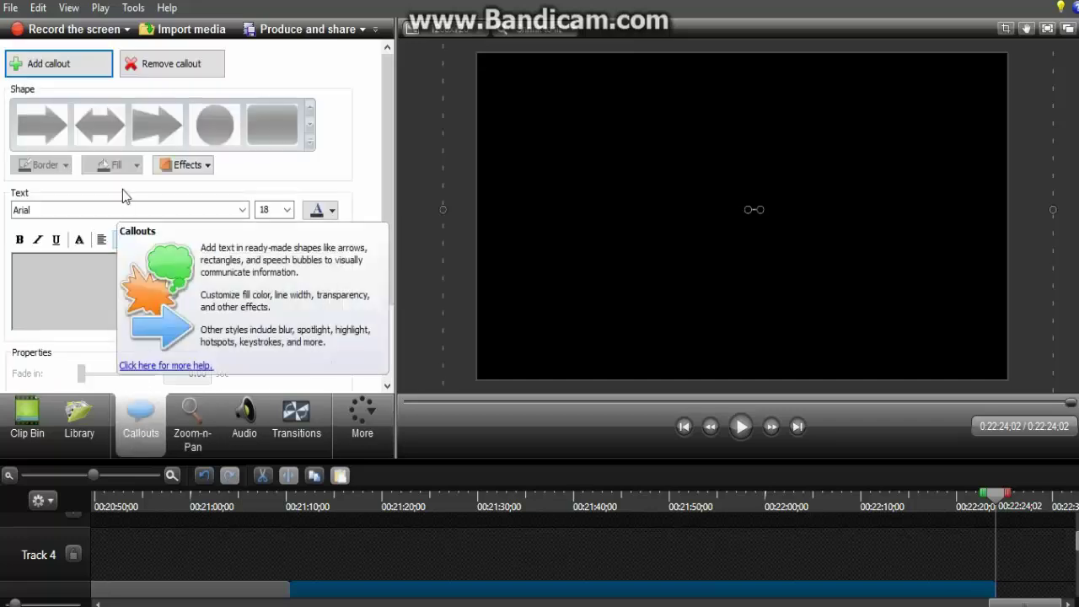
click(92, 73)
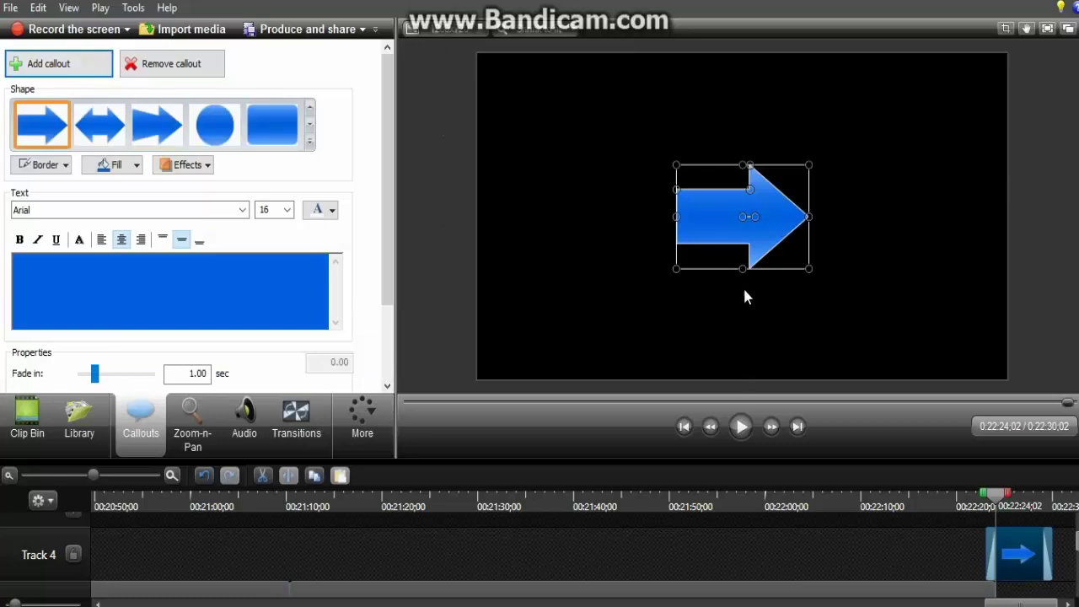
drag(1023, 567, 963, 570)
click(967, 505)
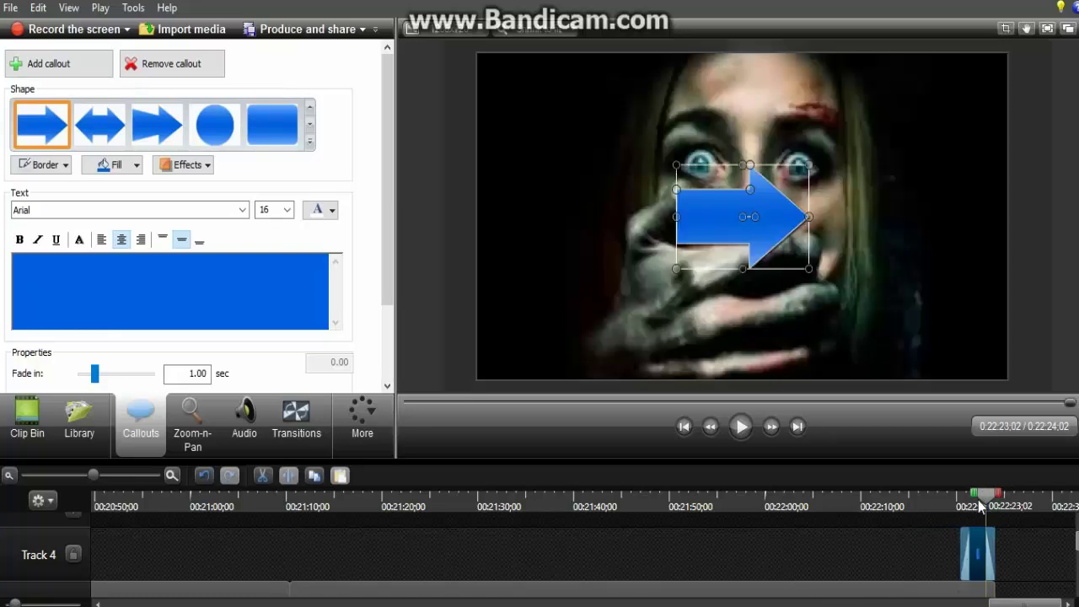
click(959, 513)
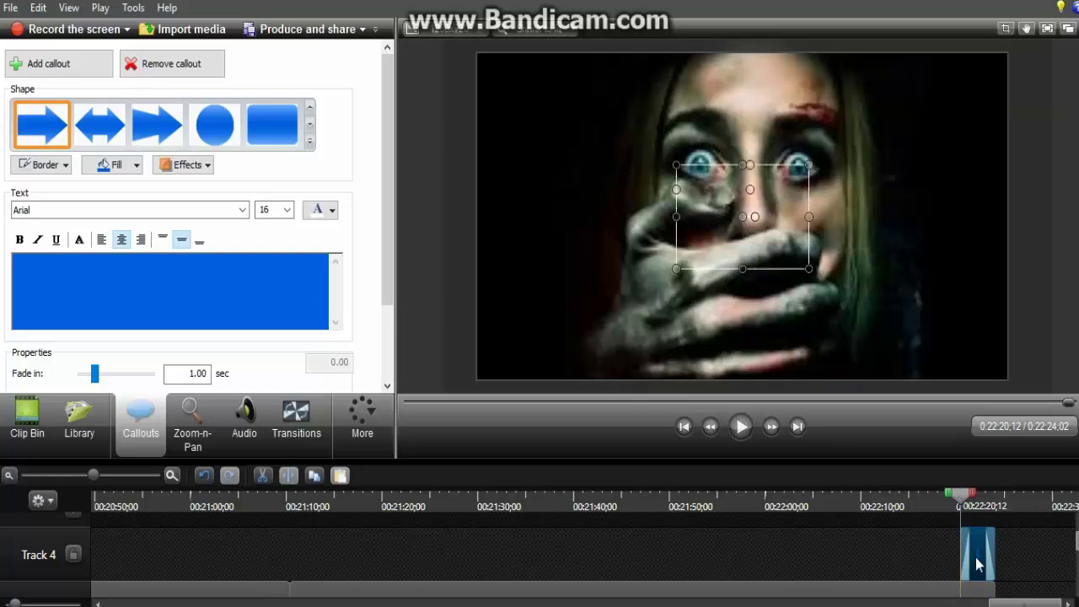
click(967, 504)
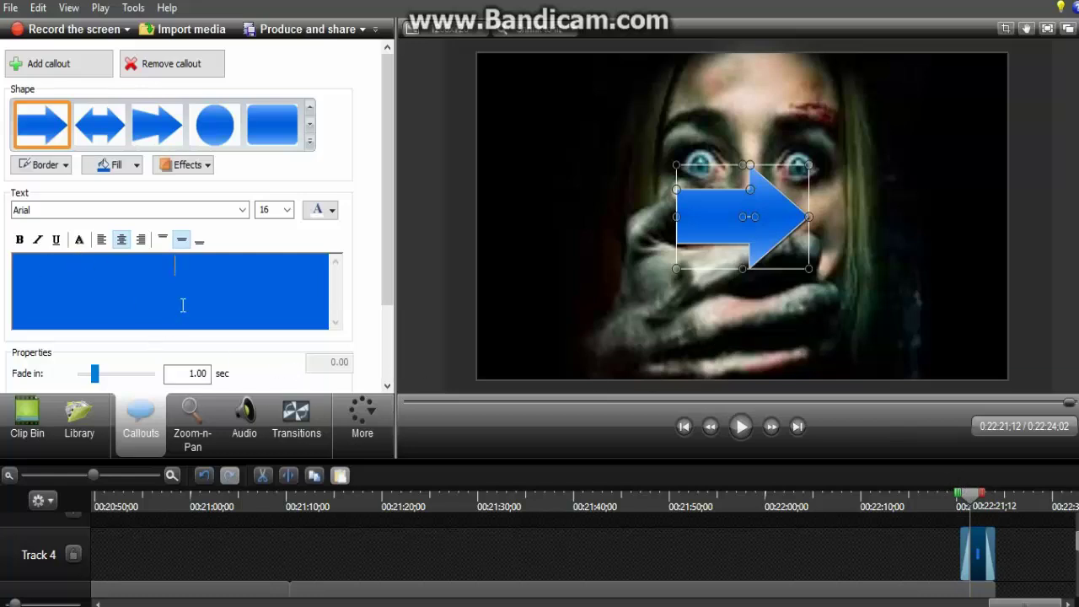
Try the text GRACIAS at font size 48 in the arrow callout, and clear the text again.
click(286, 210)
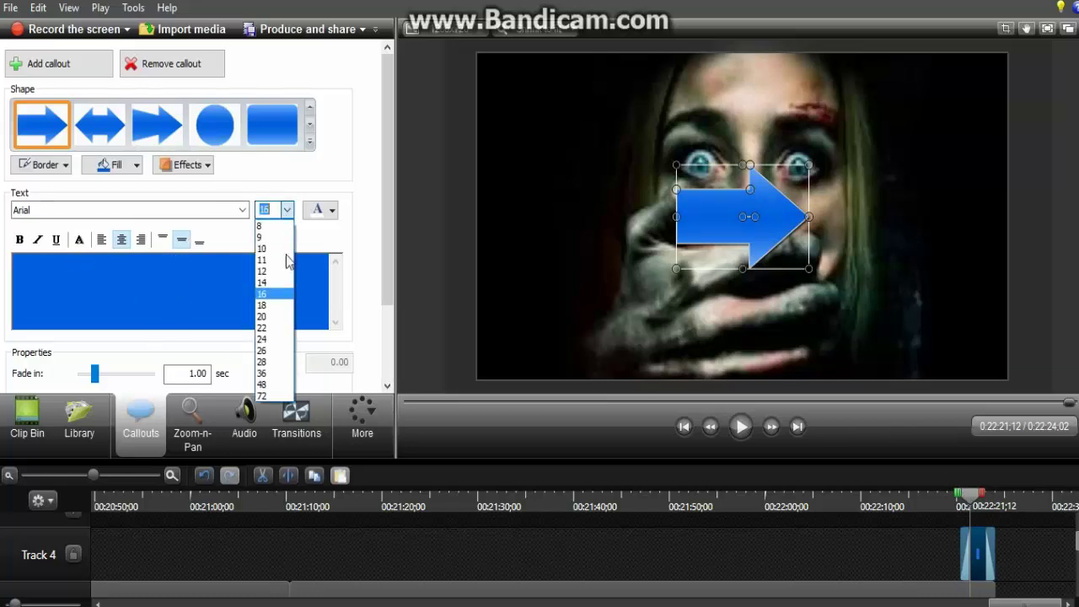
click(286, 373)
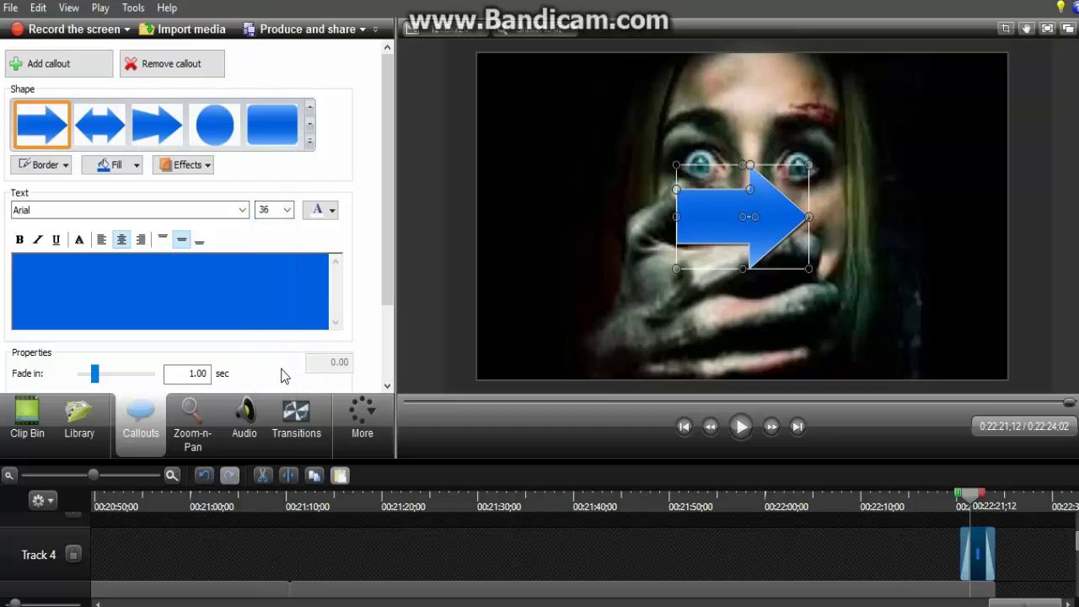
click(288, 210)
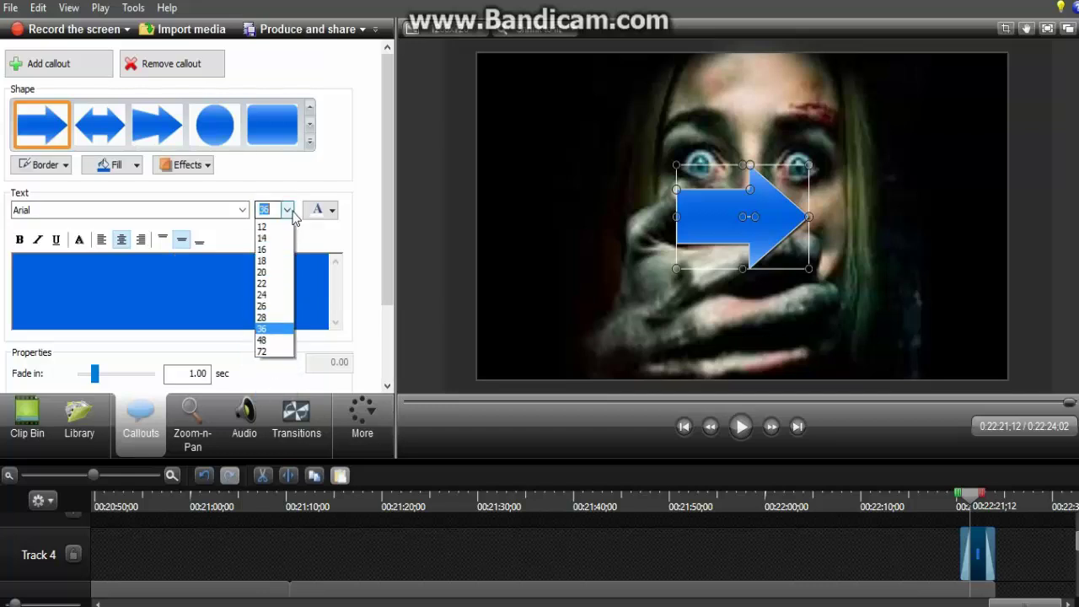
click(270, 384)
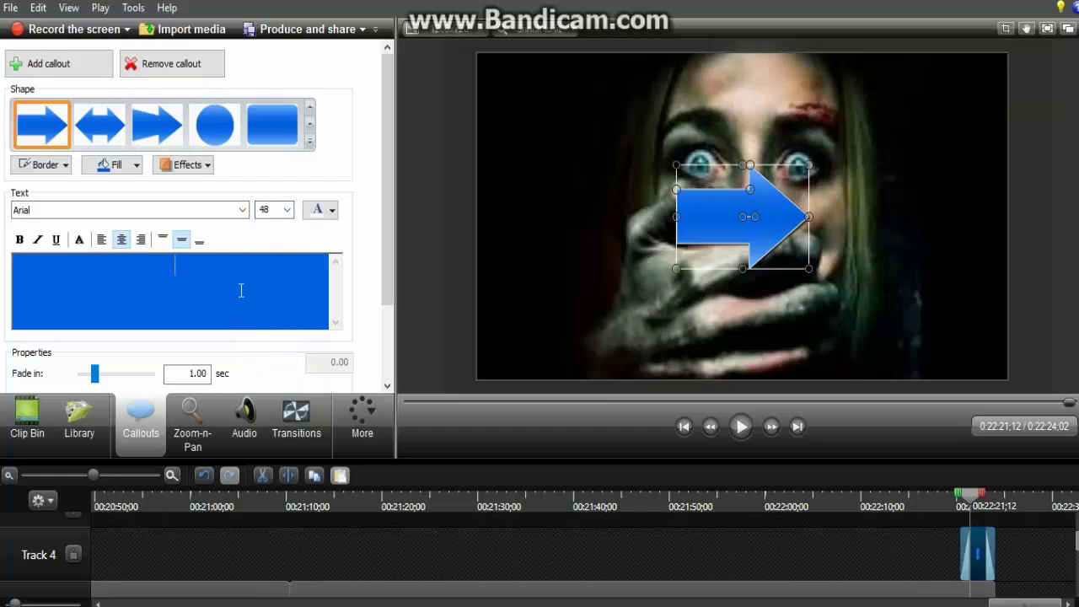
text(G)
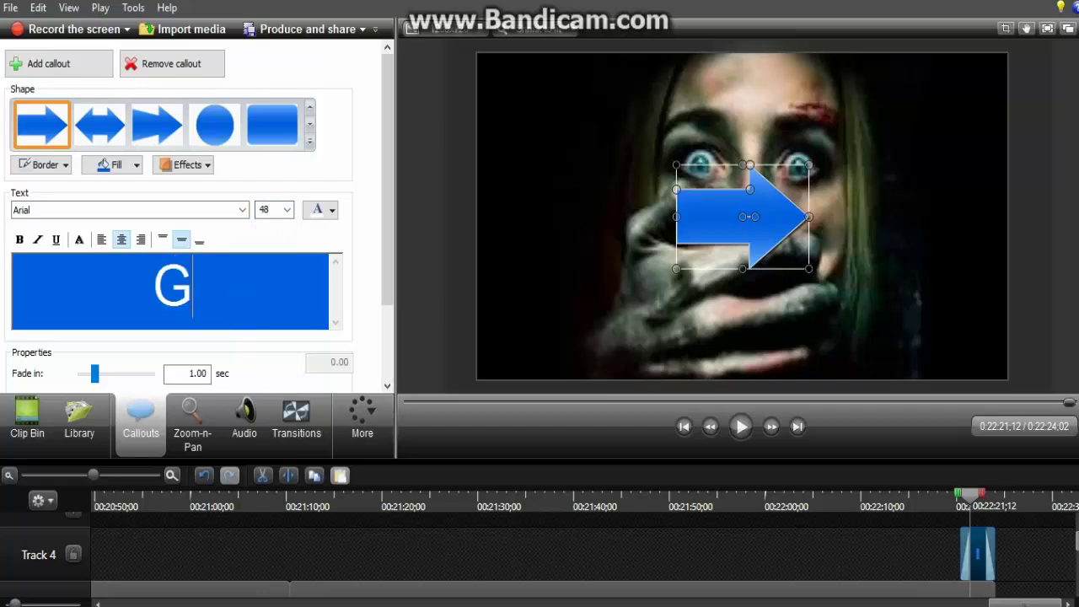
text(RACIAS)
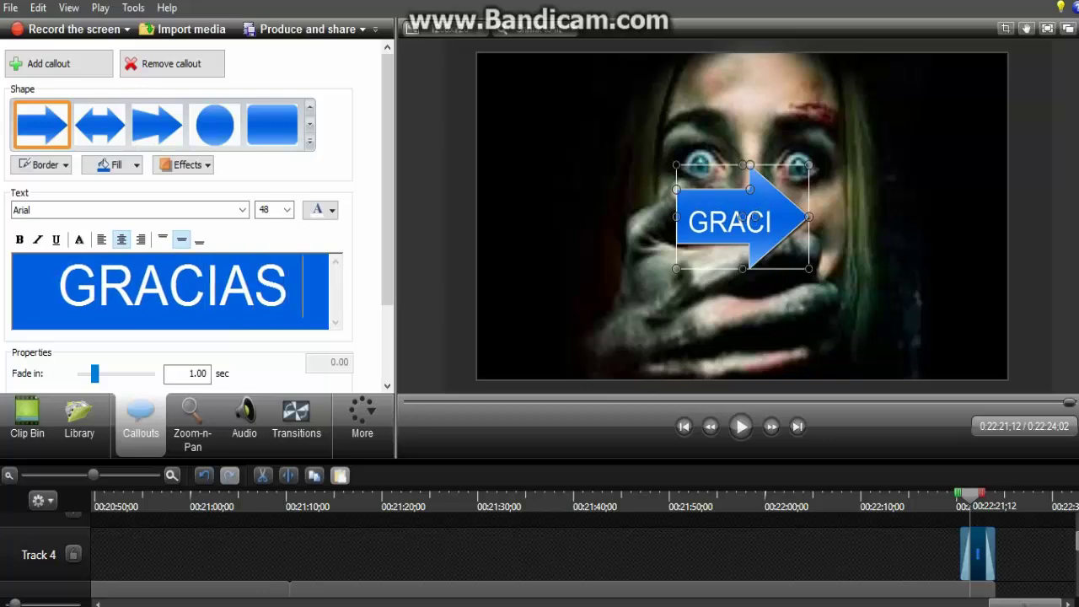
key(BackSpace)
key(BackSpace)
key(BackSpace)
key(BackSpace)
key(BackSpace)
key(BackSpace)
key(BackSpace)
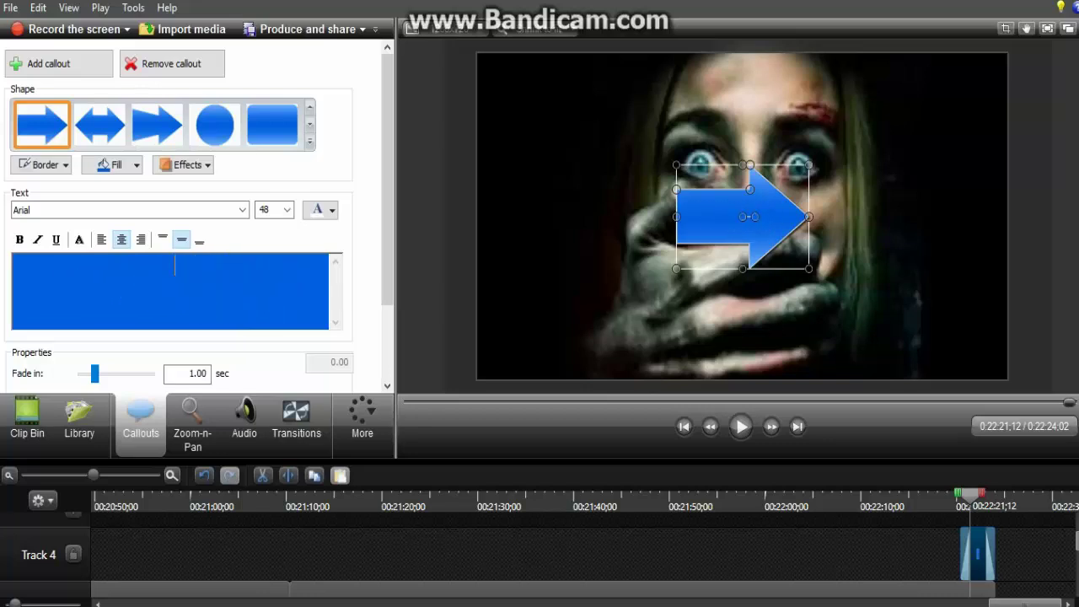
Set the arrow callout's font size to 26 and enter the text GRACIAS with POR VER EL VIDEO on a second line.
click(287, 210)
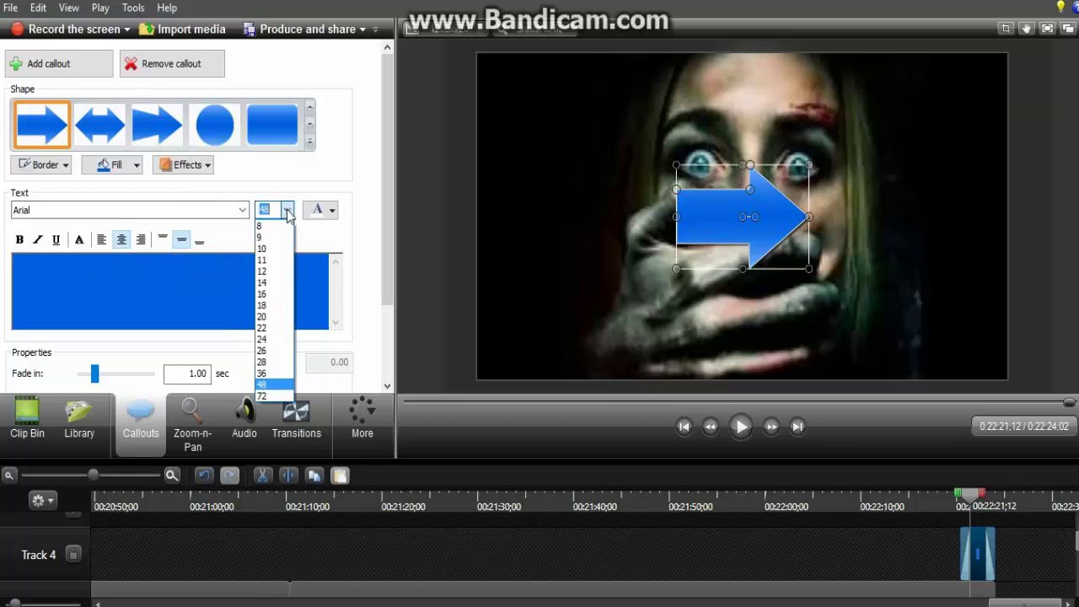
click(279, 351)
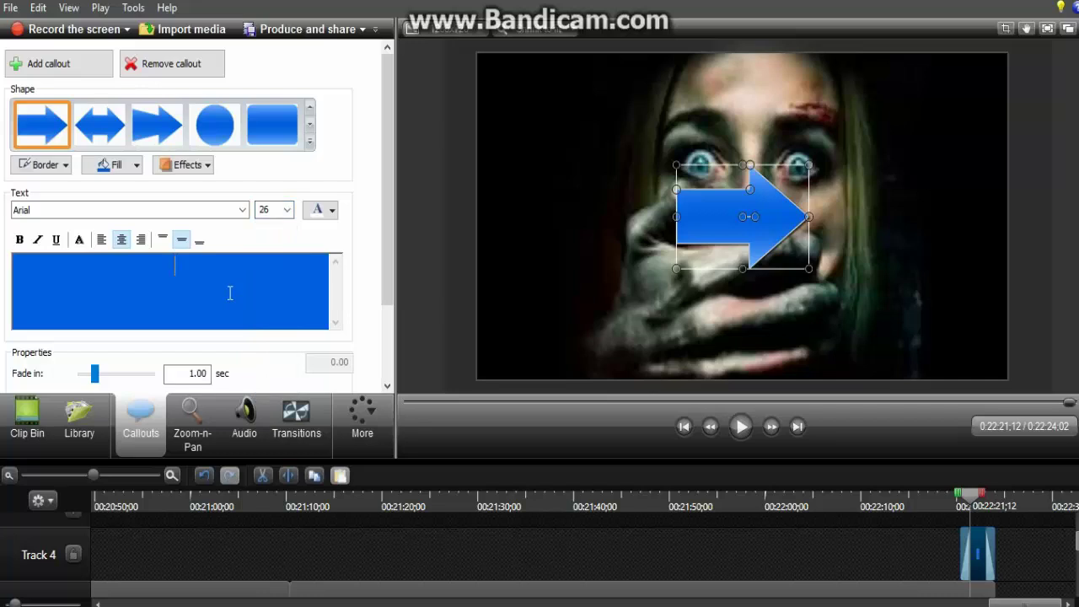
text(GR)
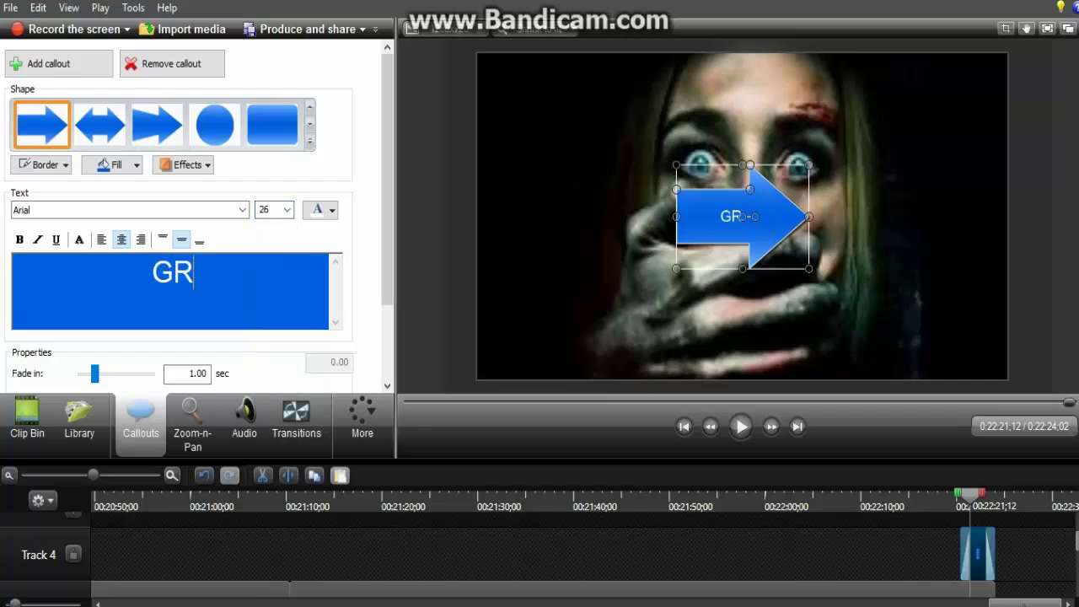
text(ACIAS)
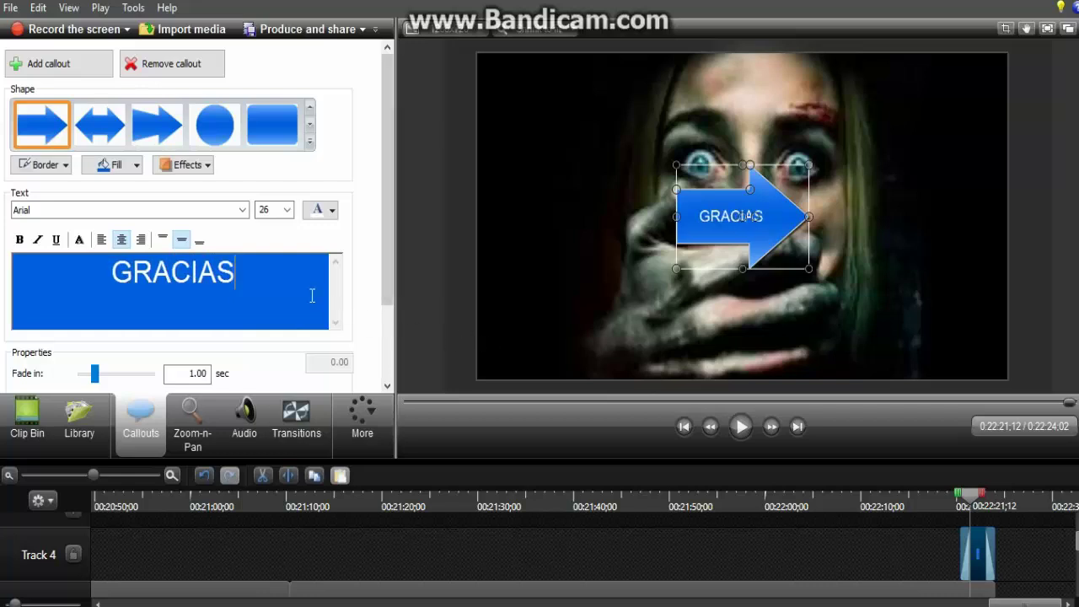
key(Return)
text(POR)
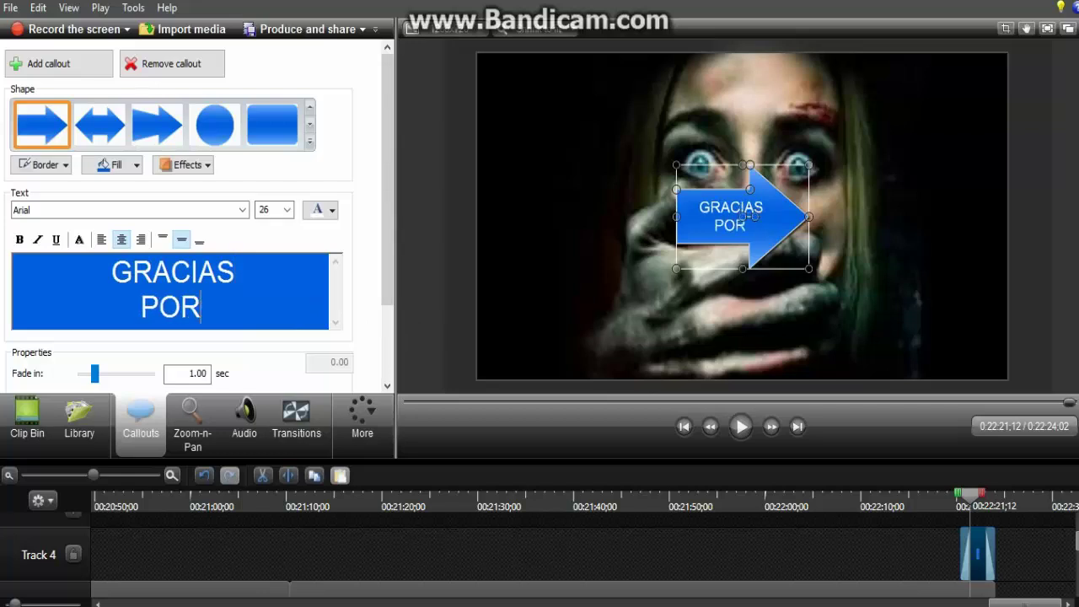
text( VER )
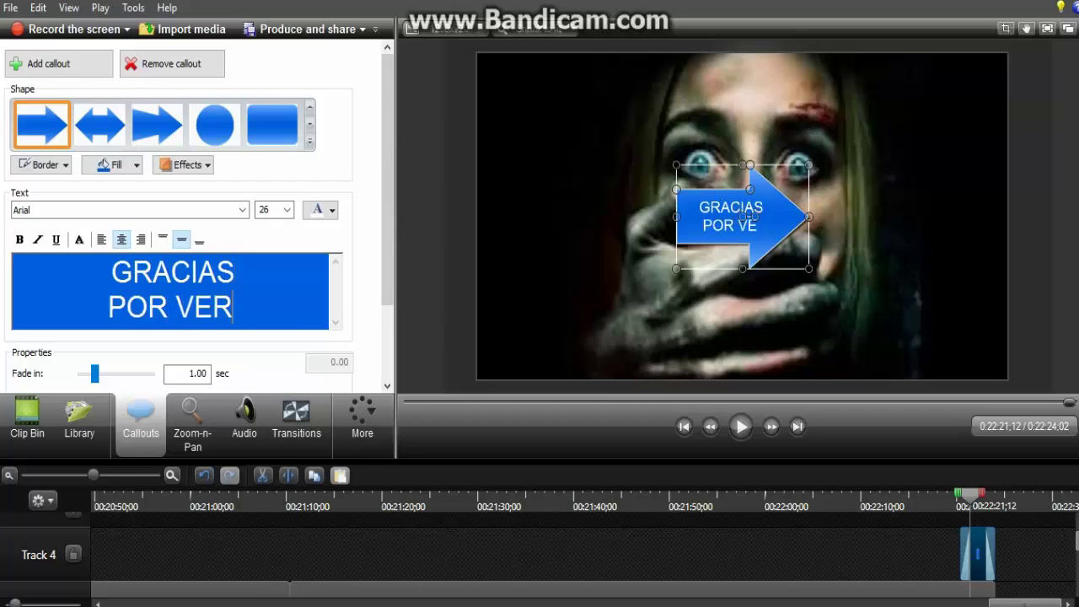
text(EL)
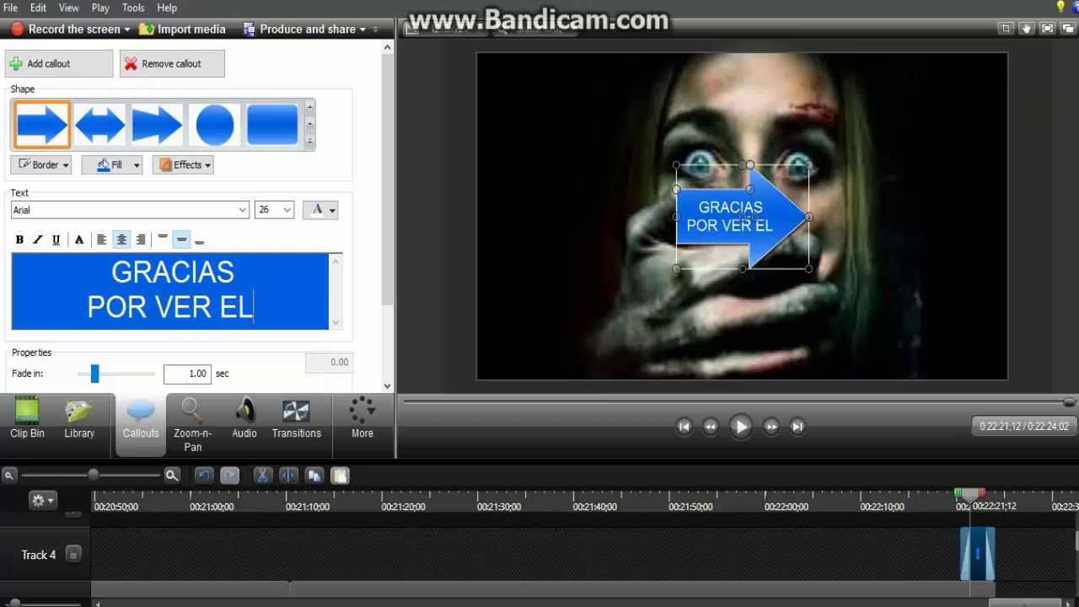
text( VIDEO)
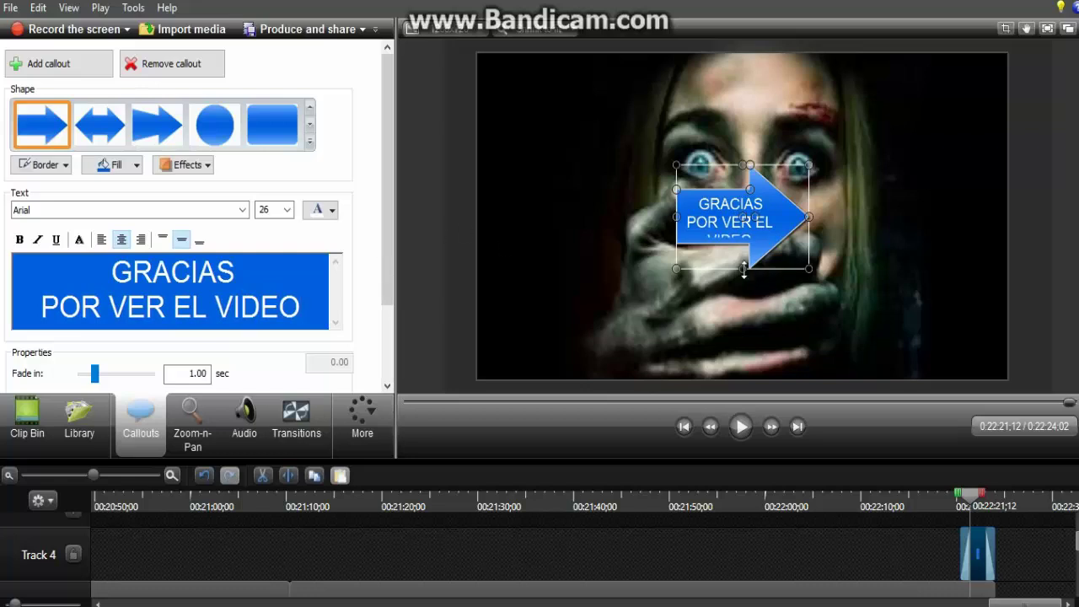
Make the arrow callout taller and move it to the lower-right corner of the image, and preview the end of the project.
drag(742, 270, 743, 308)
drag(737, 269, 910, 334)
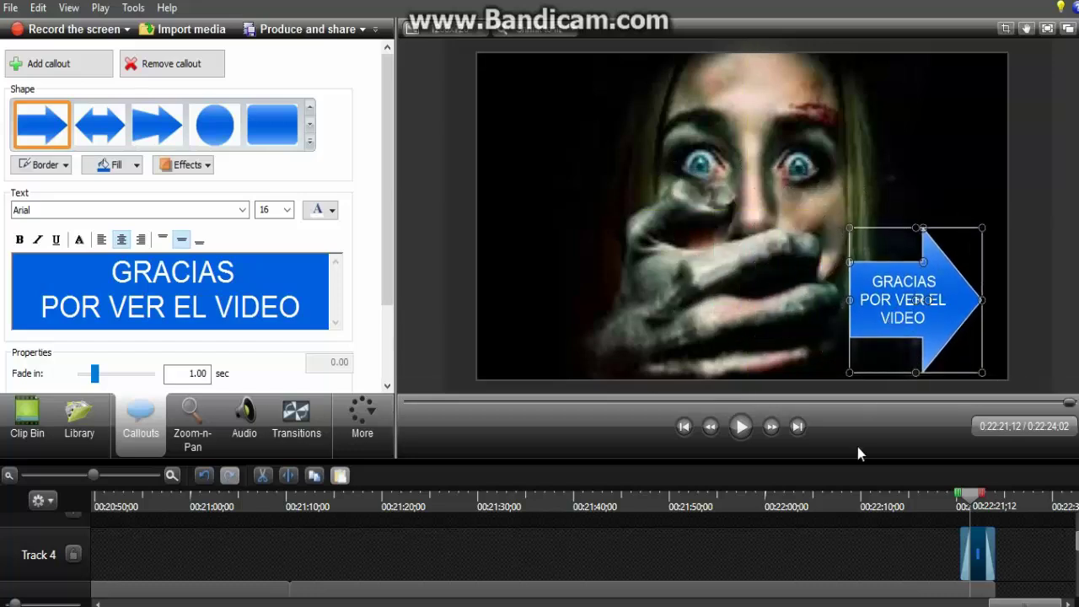
drag(984, 495, 954, 504)
click(741, 427)
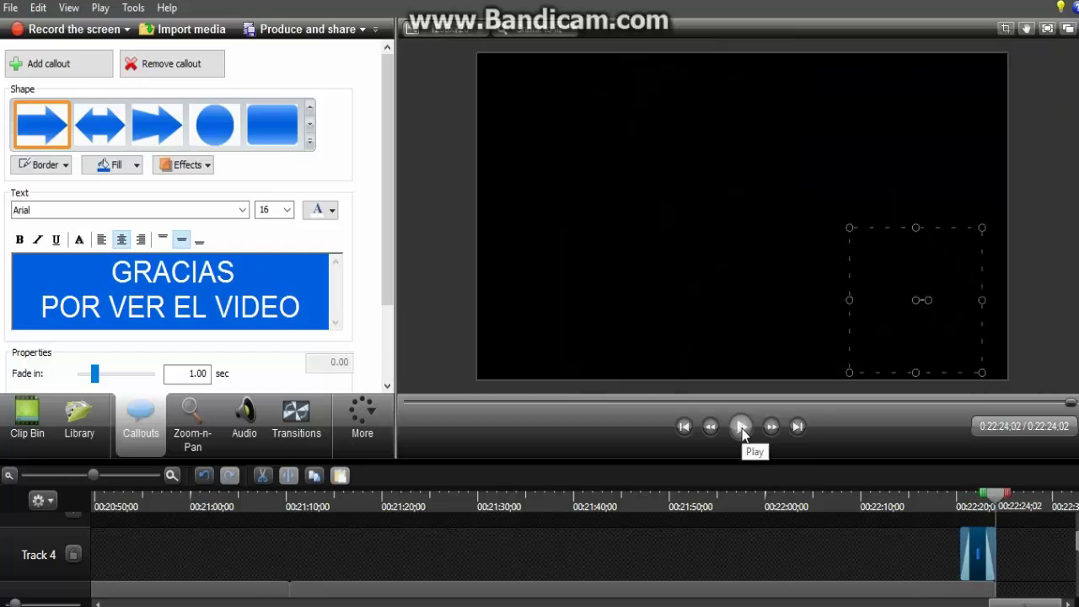
Return the playhead to the start of the project at 0:00:00;00.
scroll(700, 557, down, 2)
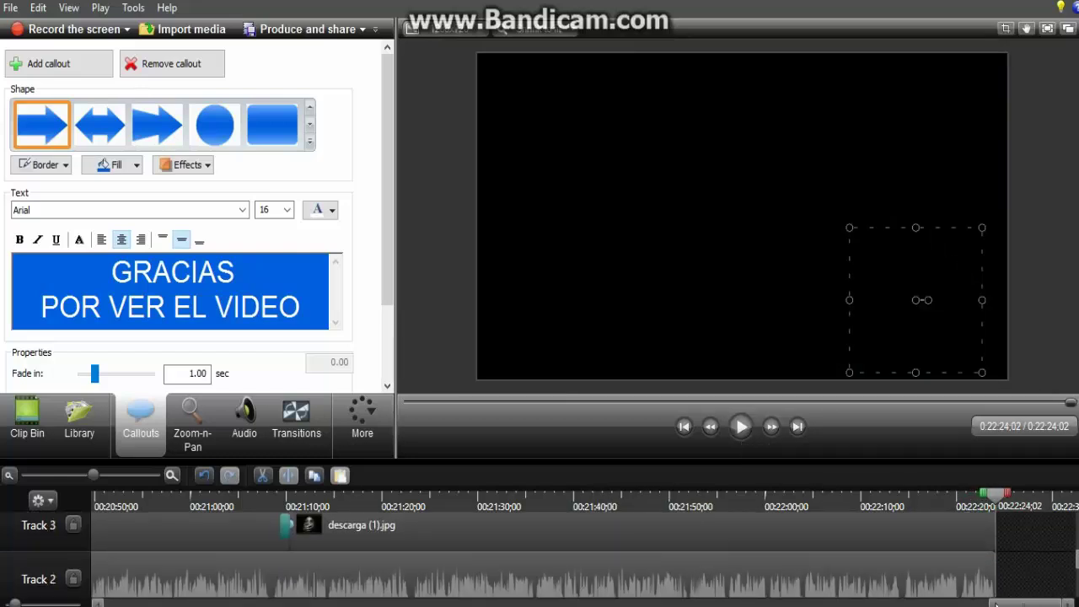
scroll(585, 543, left, 10)
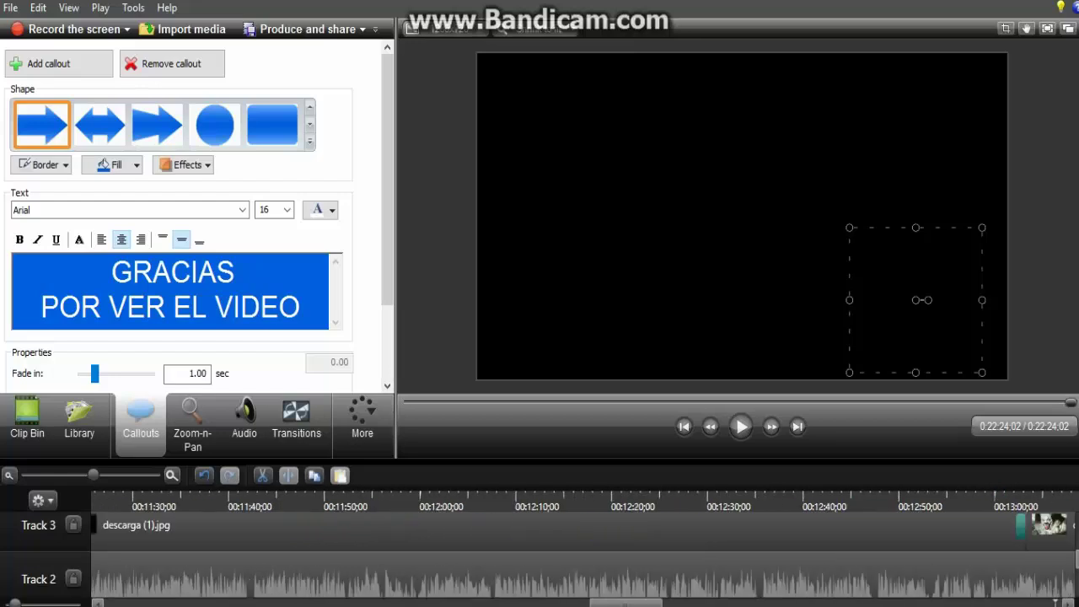
scroll(245, 599, left, 8)
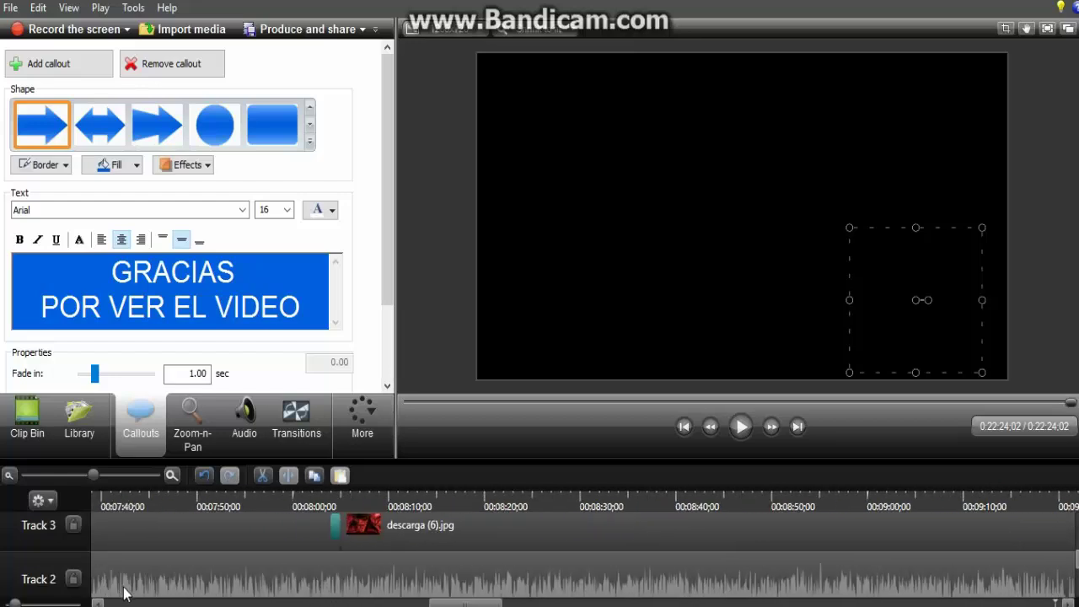
scroll(113, 600, left, 4)
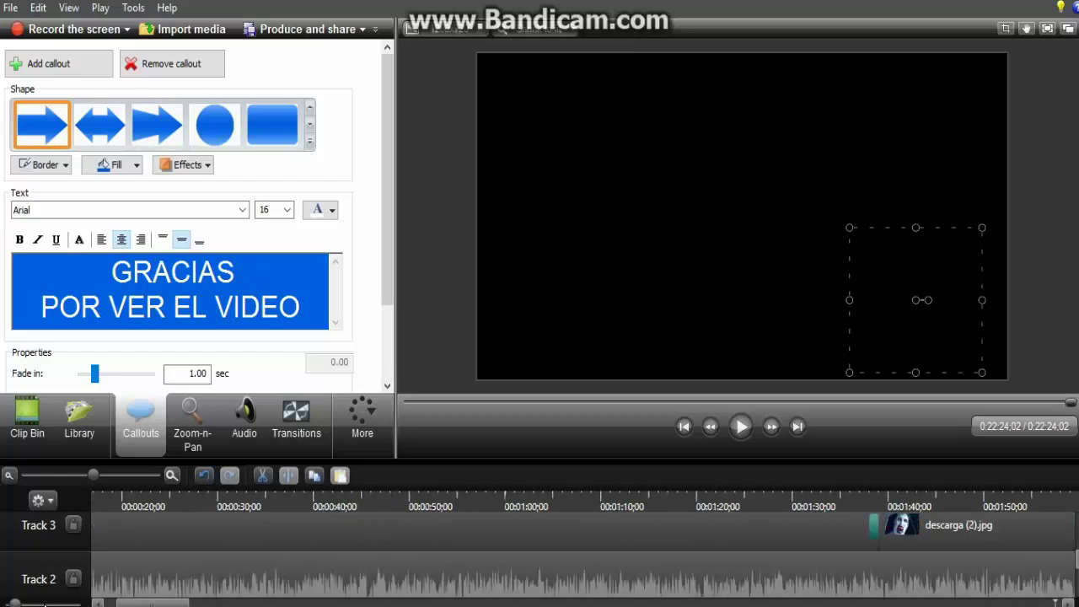
click(105, 506)
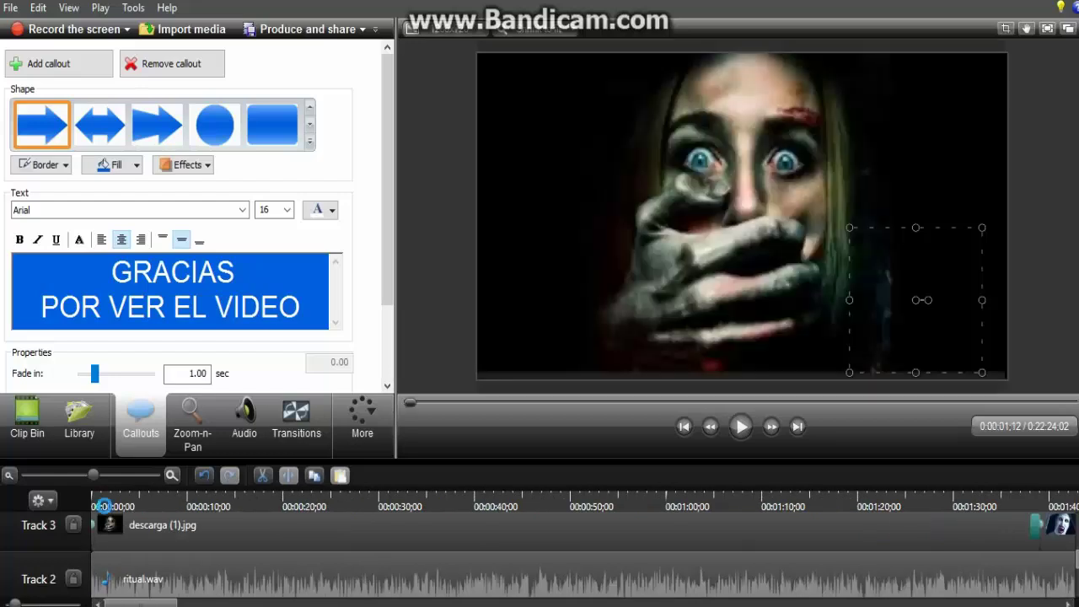
drag(103, 495, 78, 499)
Lower the volume of the La Mejor Música de Terror audio on Track 1 slightly and preview the opening seconds.
click(27, 420)
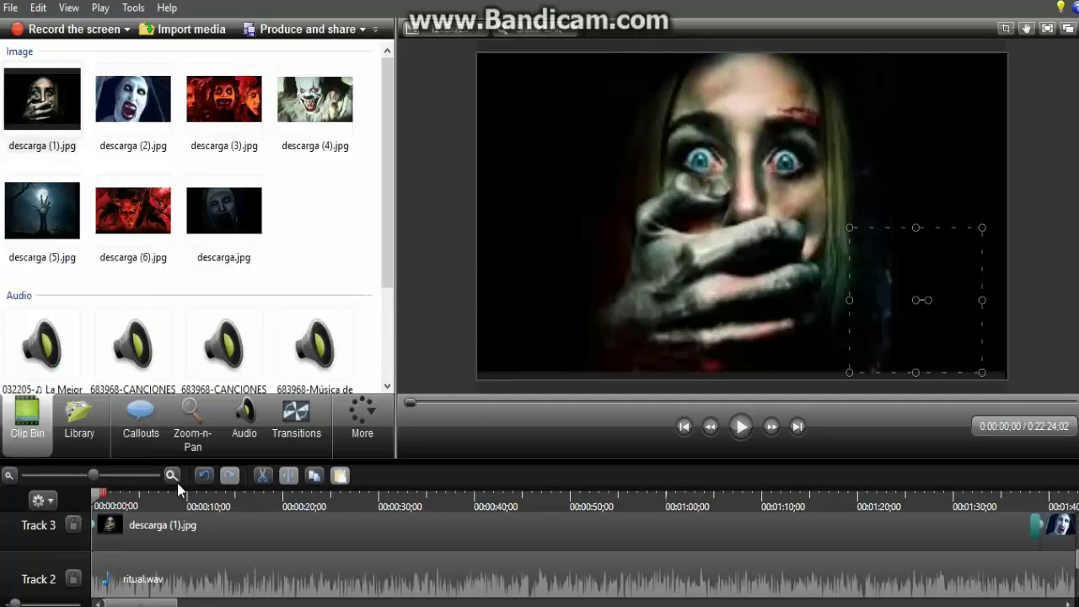
click(230, 443)
scroll(264, 579, down, 1)
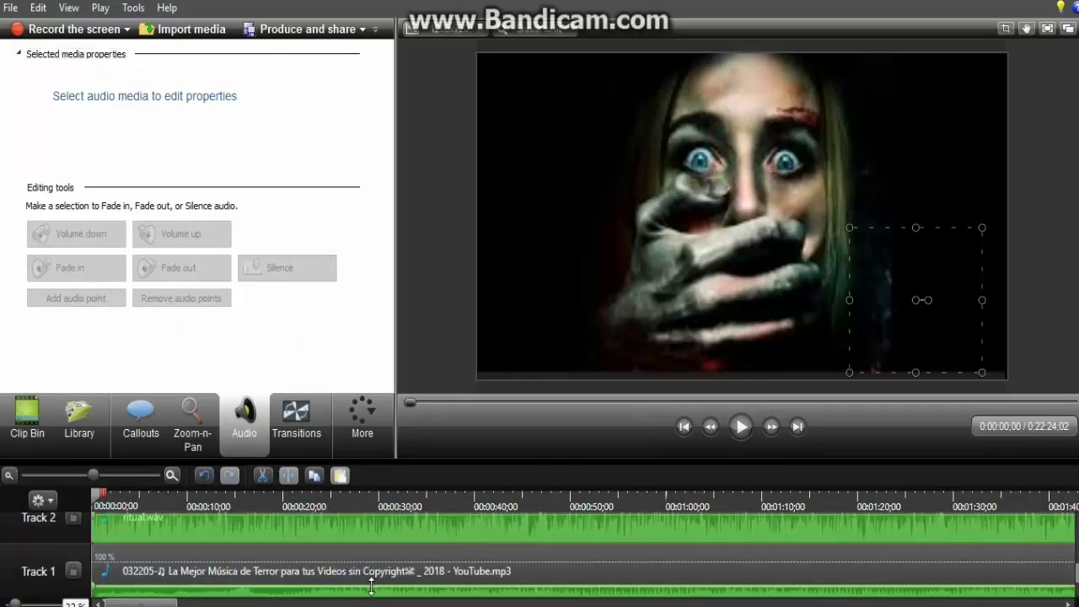
drag(371, 586, 371, 592)
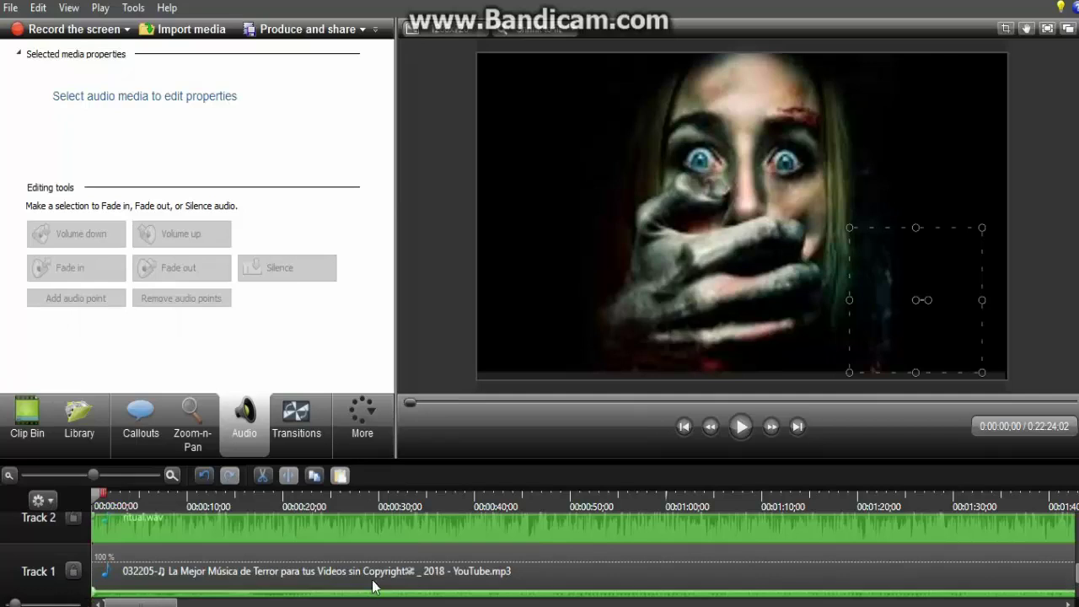
click(740, 427)
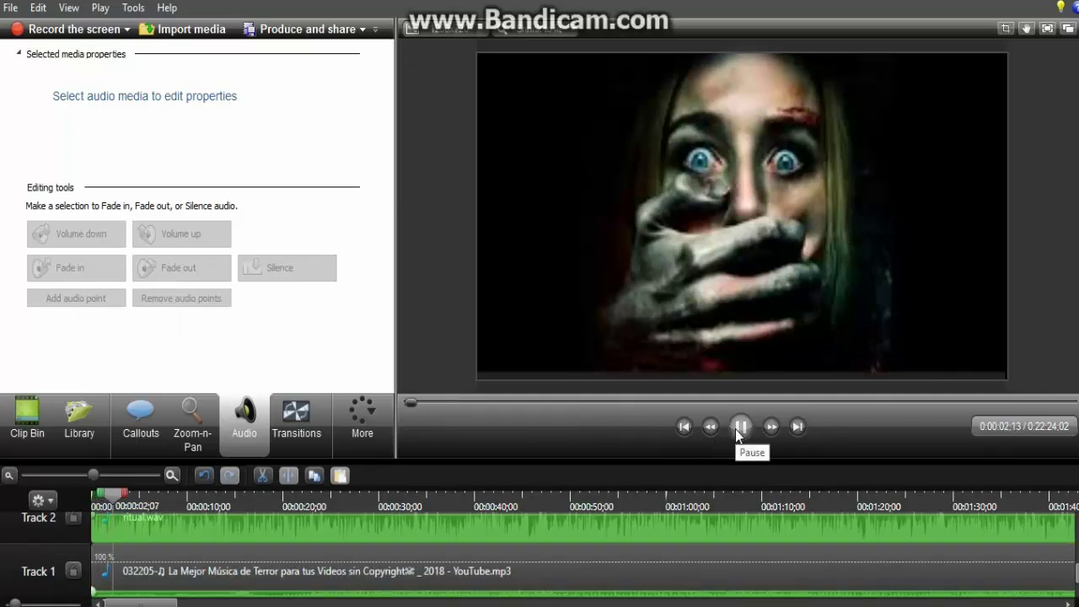
click(735, 428)
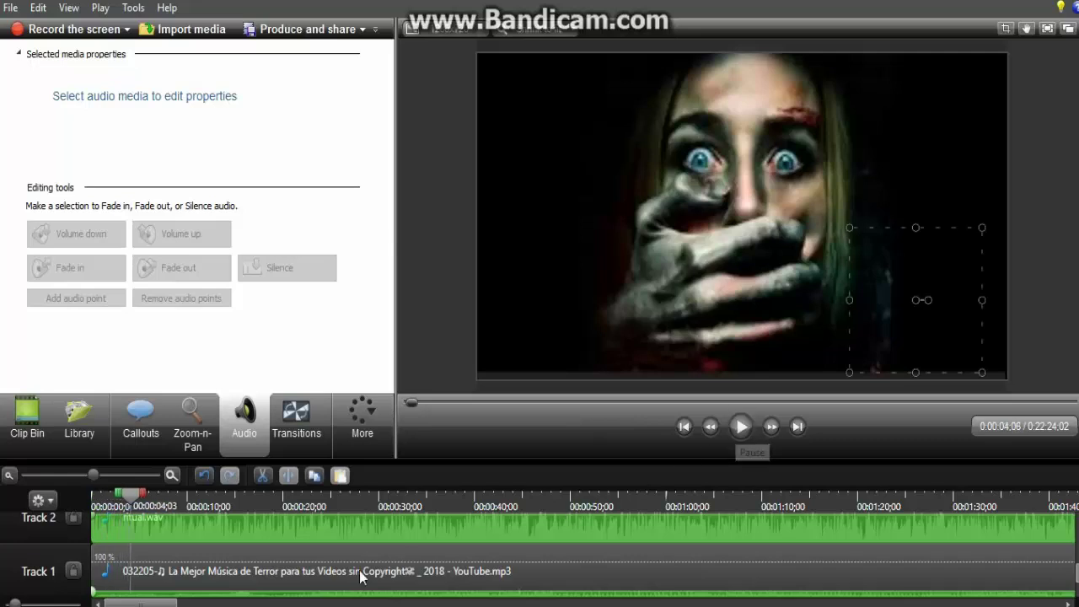
Lower the volume of ritual.wav on Track 2 to well under 100% and preview the audio mix.
scroll(378, 531, up, 1)
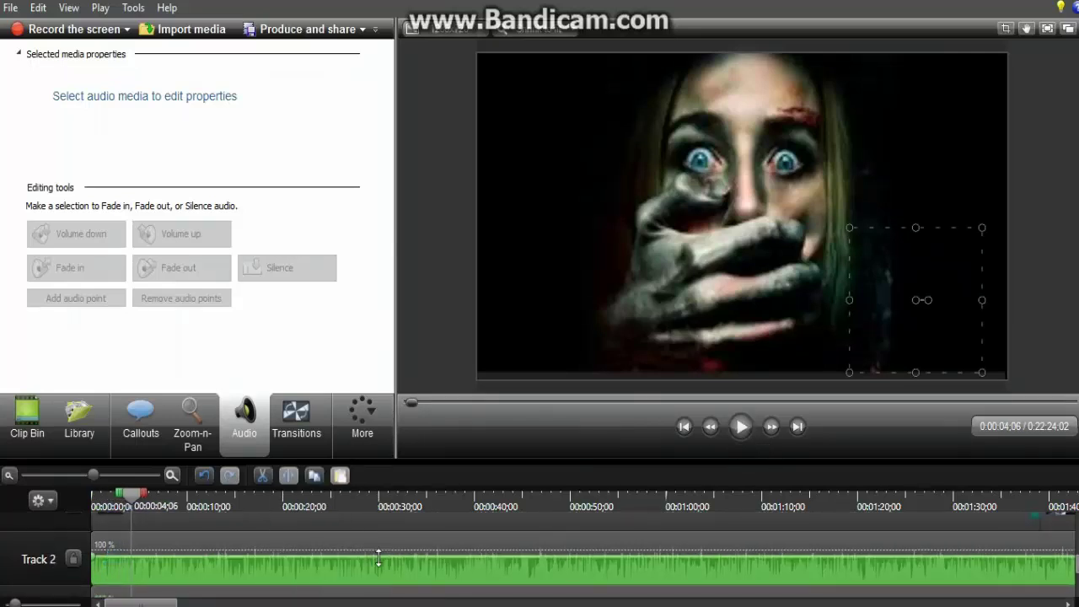
drag(379, 550, 380, 573)
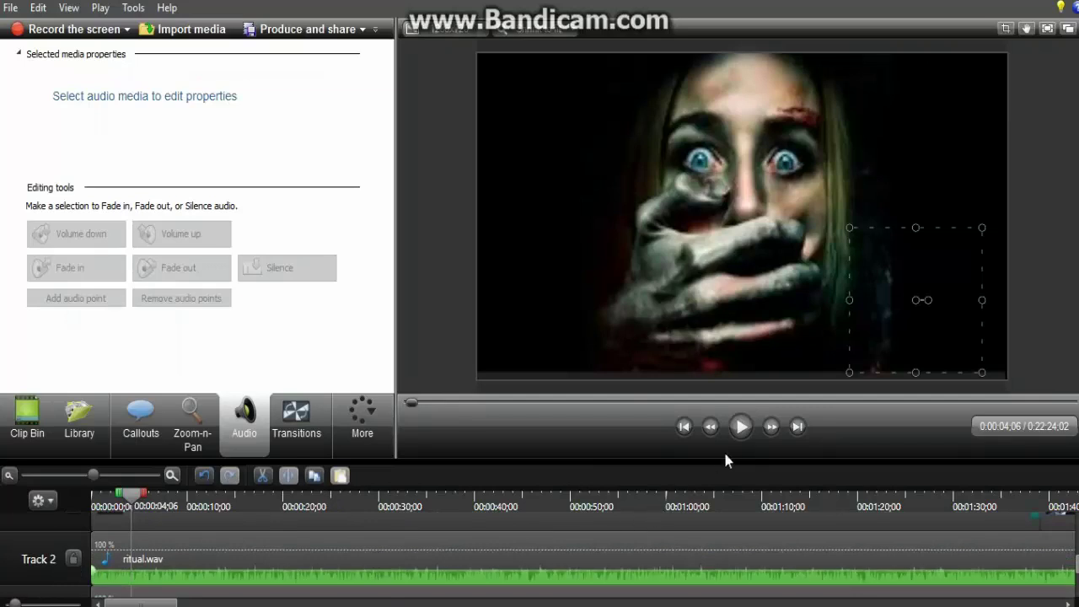
click(740, 431)
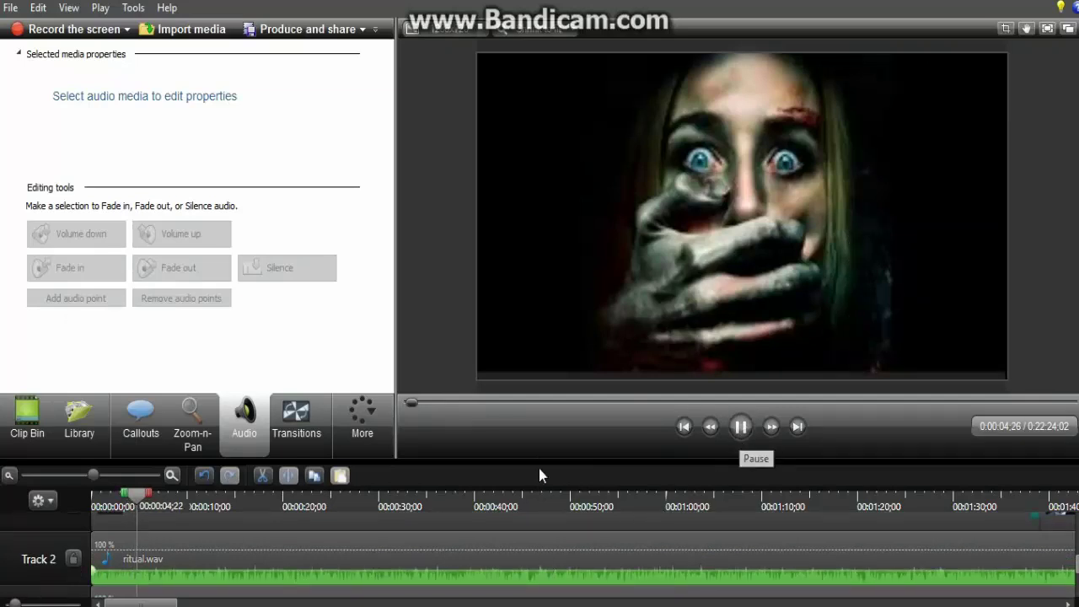
scroll(523, 546, down, 1)
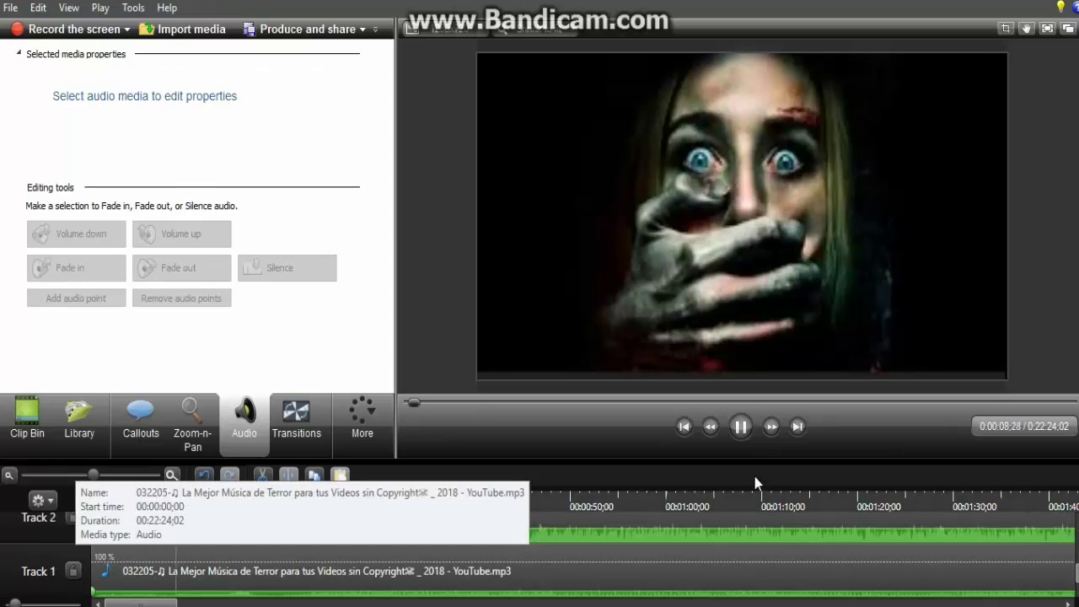
click(740, 428)
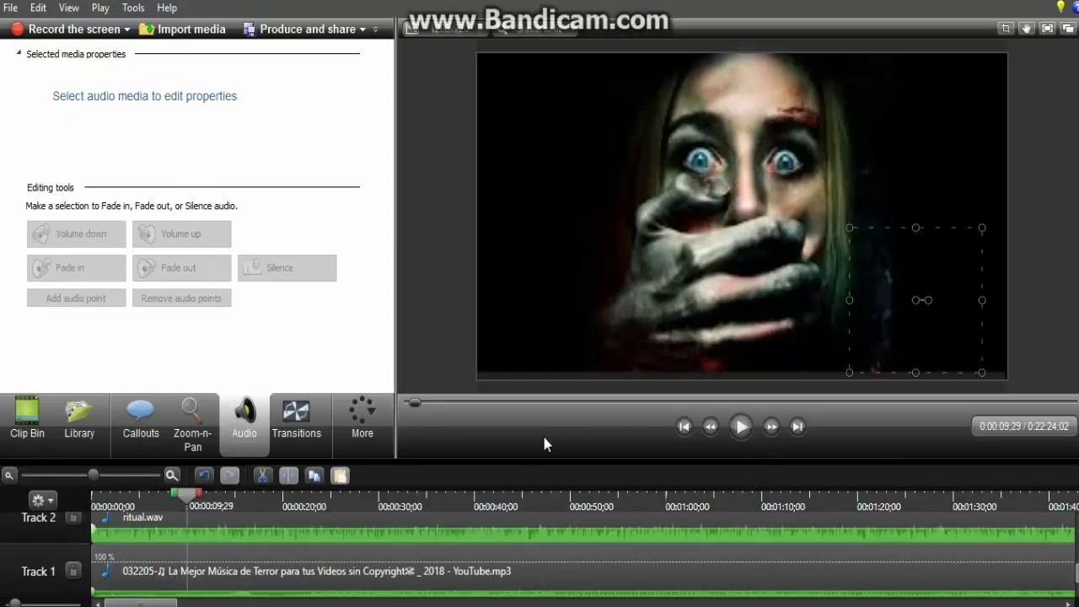
Start producing the project with the preset MP4 with video player (up to 720p) and continue to the save settings.
click(34, 413)
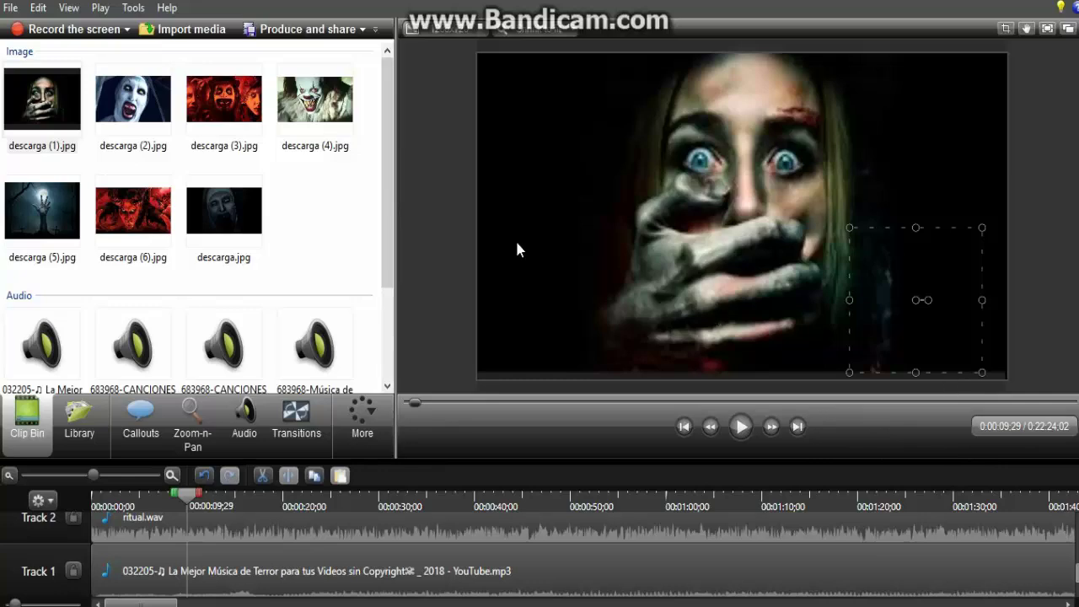
click(281, 30)
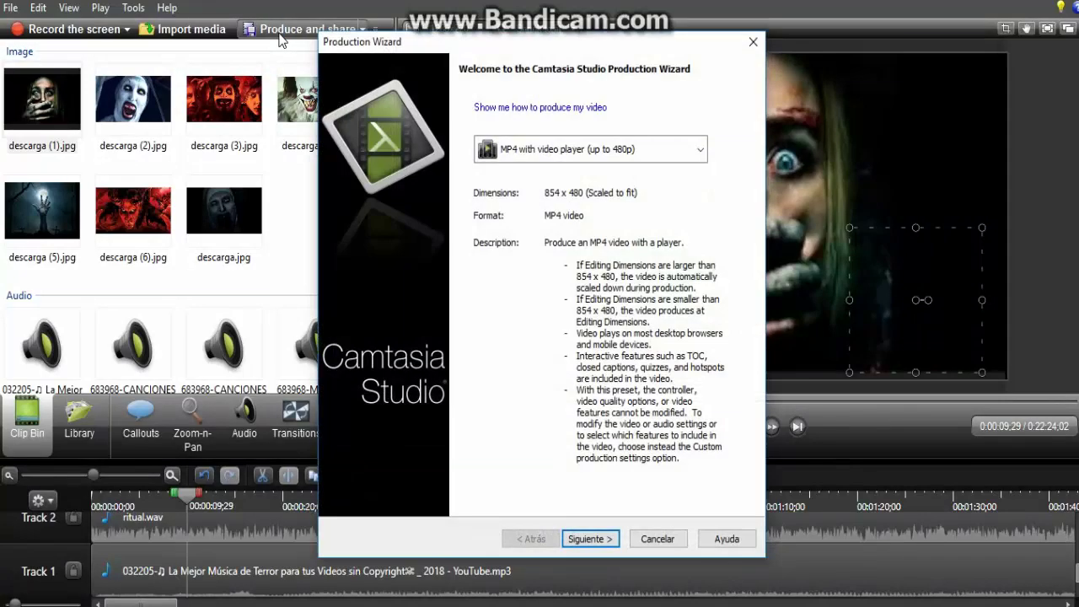
click(670, 156)
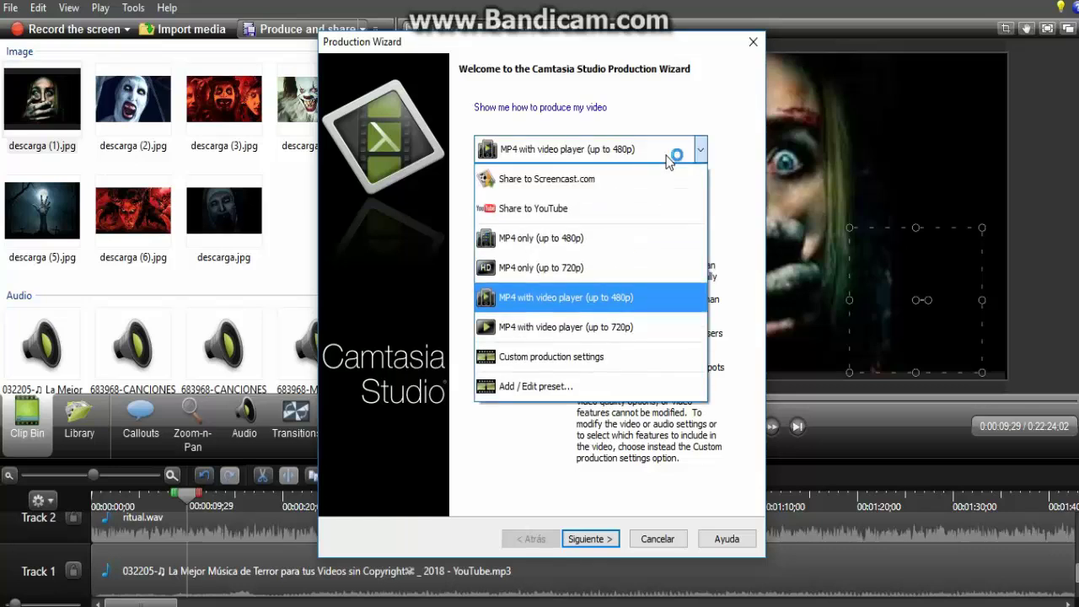
click(607, 336)
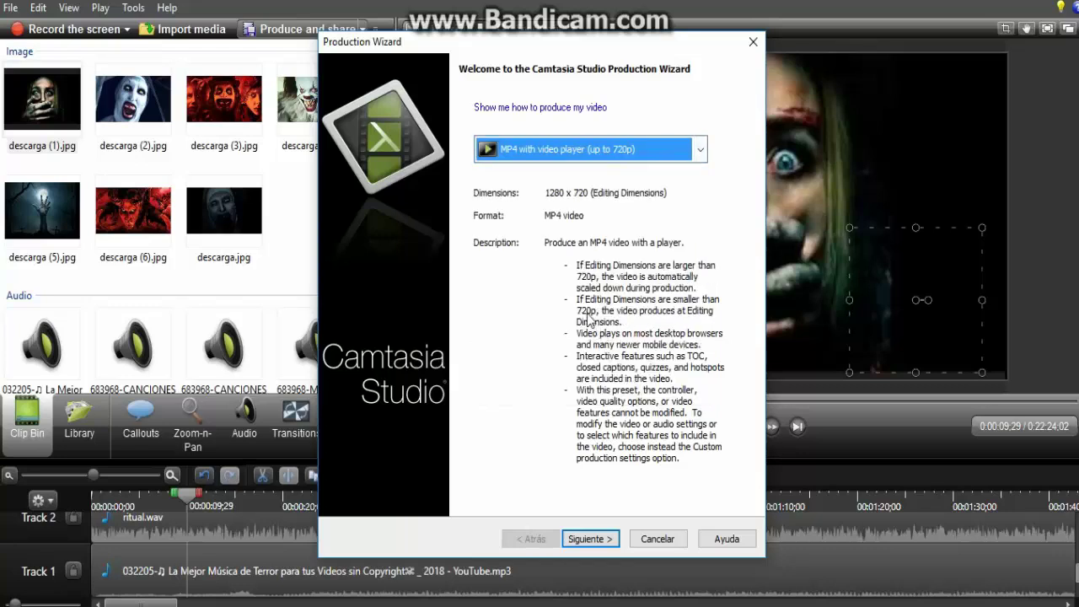
click(571, 539)
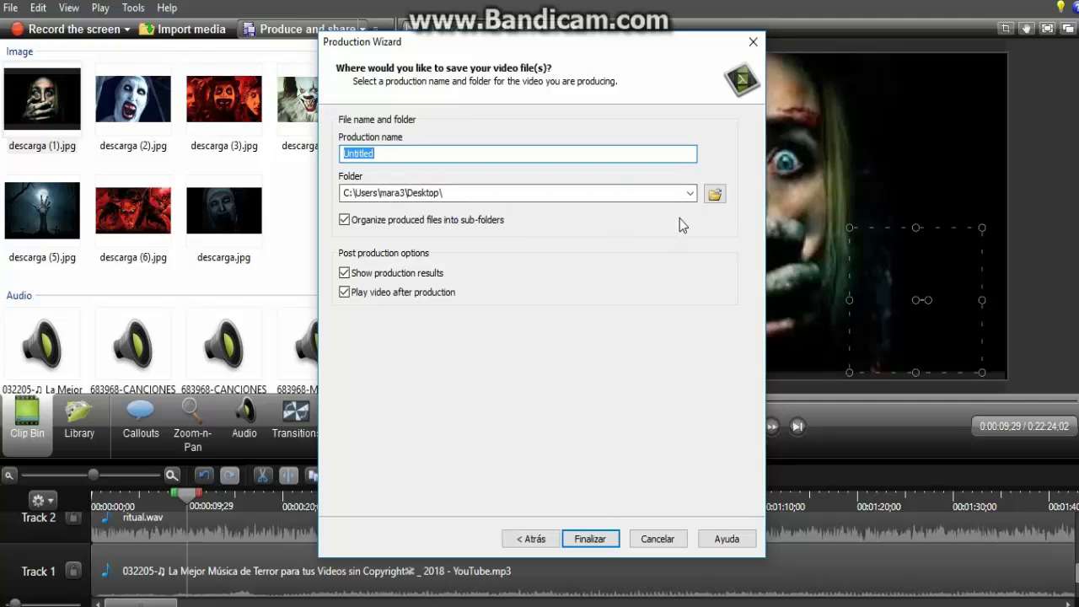
Produce the video as Untitled in the Desktop folder and minimize the rendering progress window.
click(690, 194)
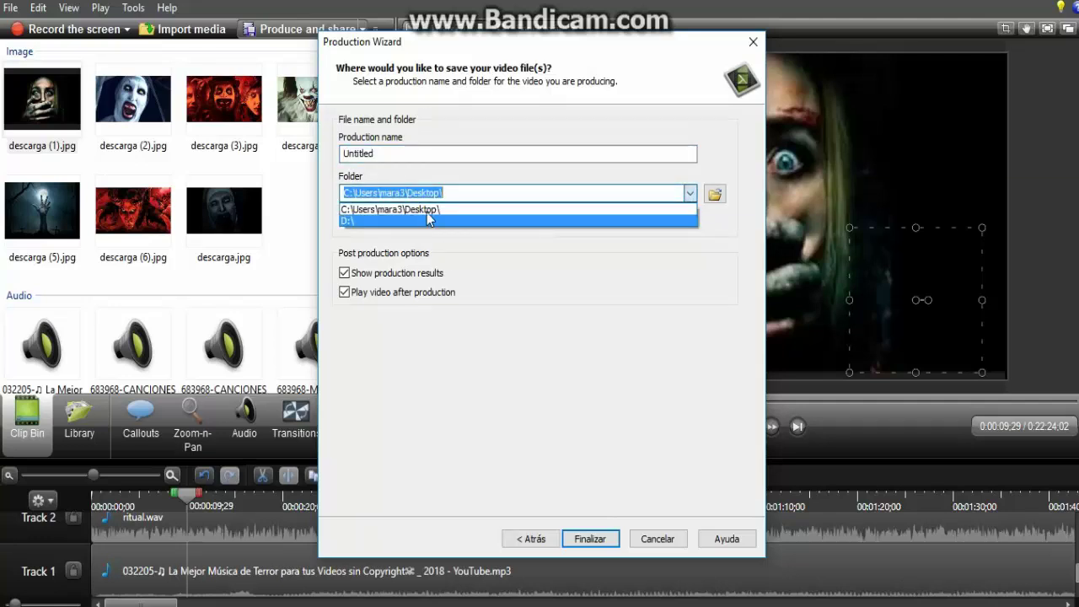
click(451, 210)
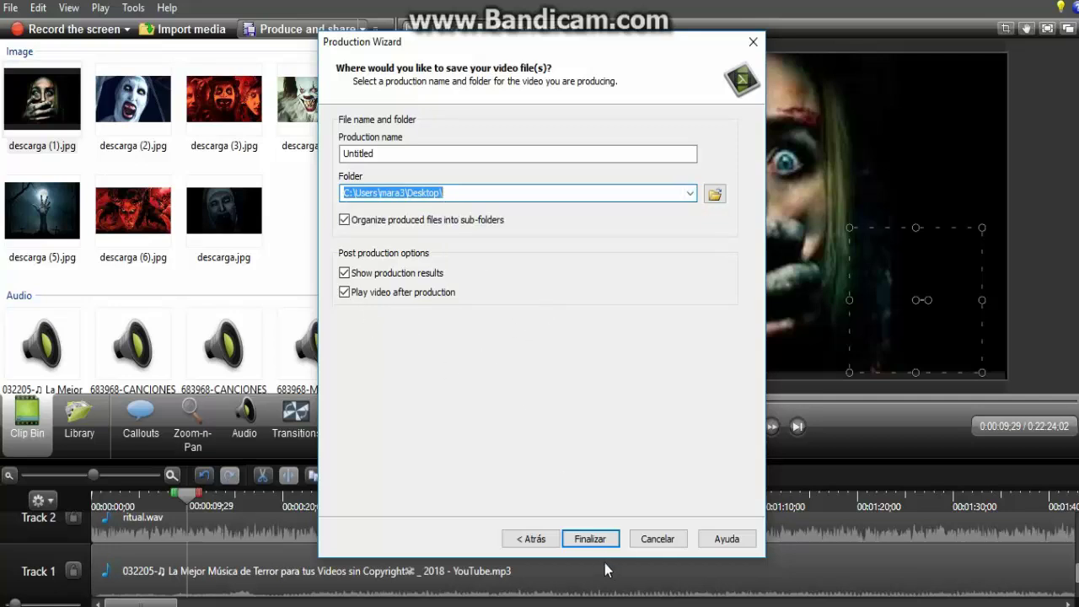
click(588, 542)
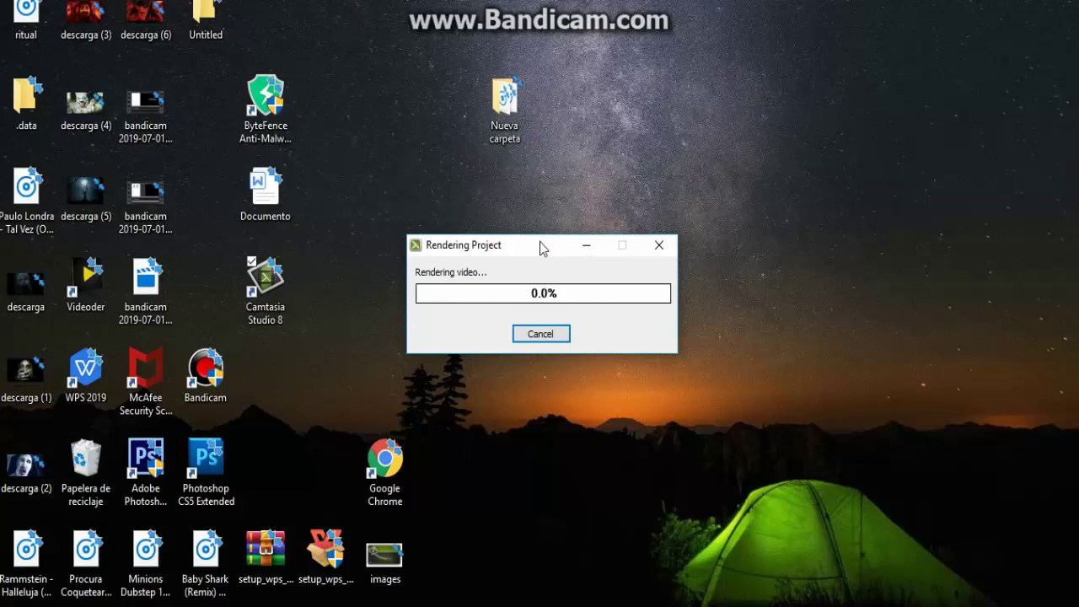
drag(542, 248, 617, 241)
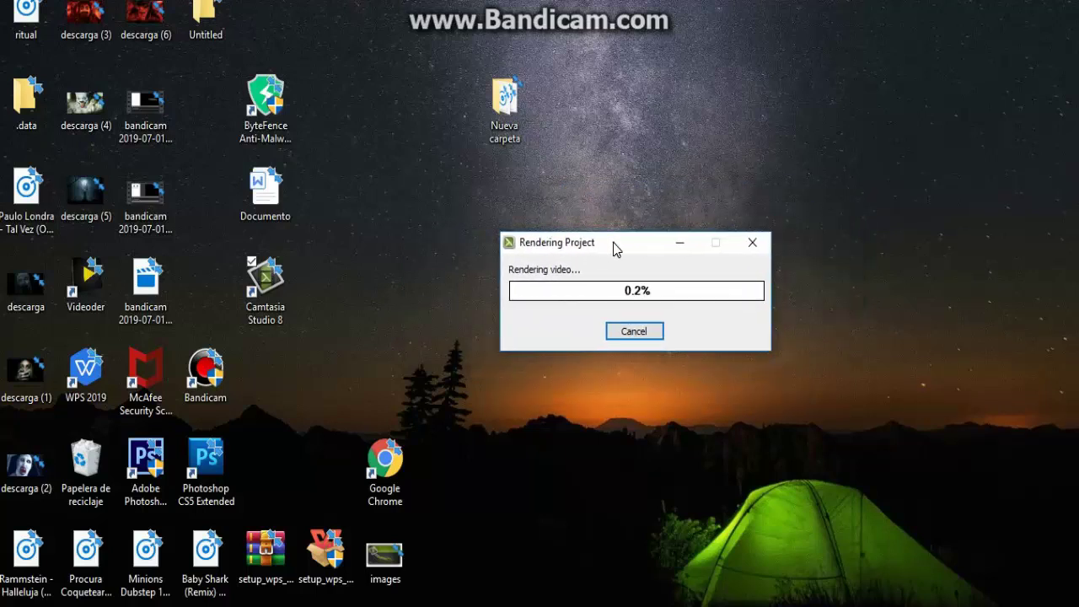
click(679, 243)
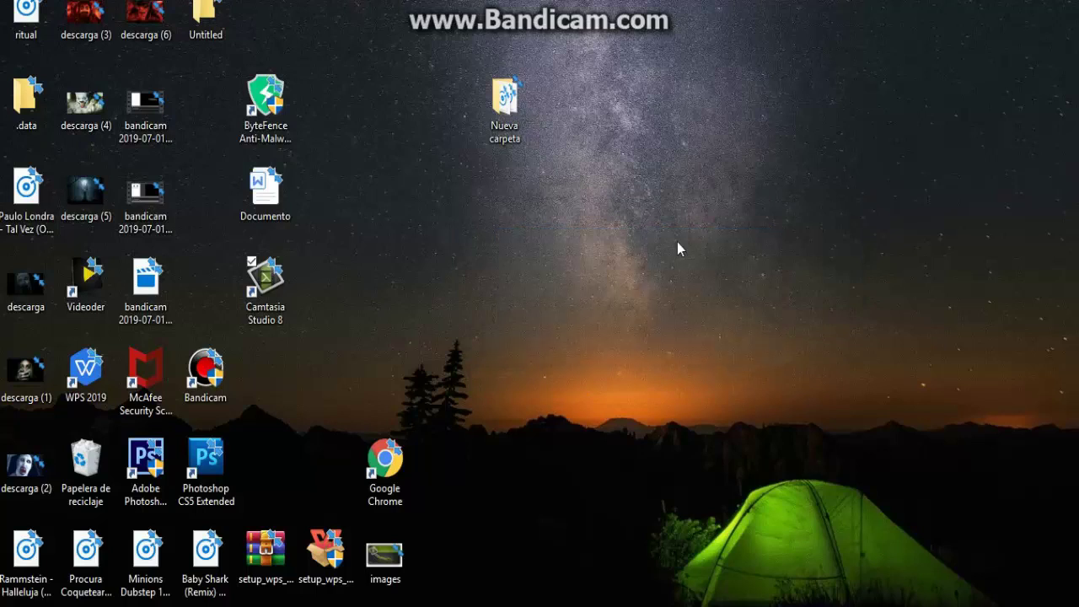